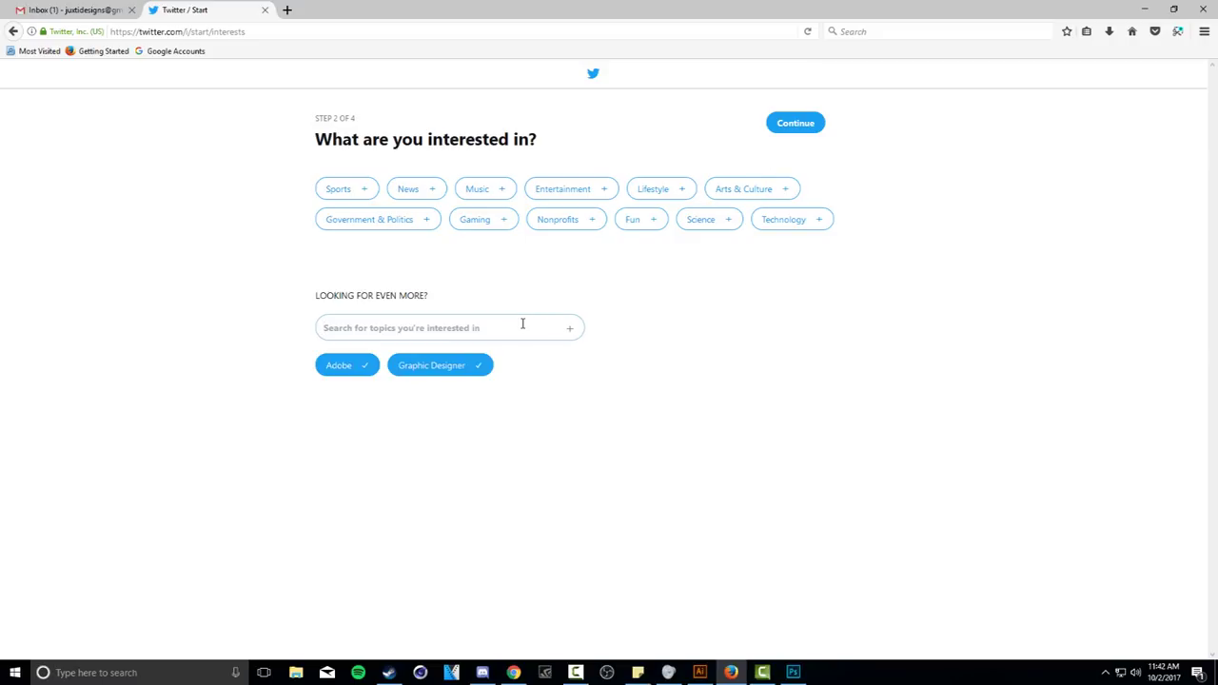
- Add "entrepreneur" to the topics of interest and continue the Twitter signup
type("n")
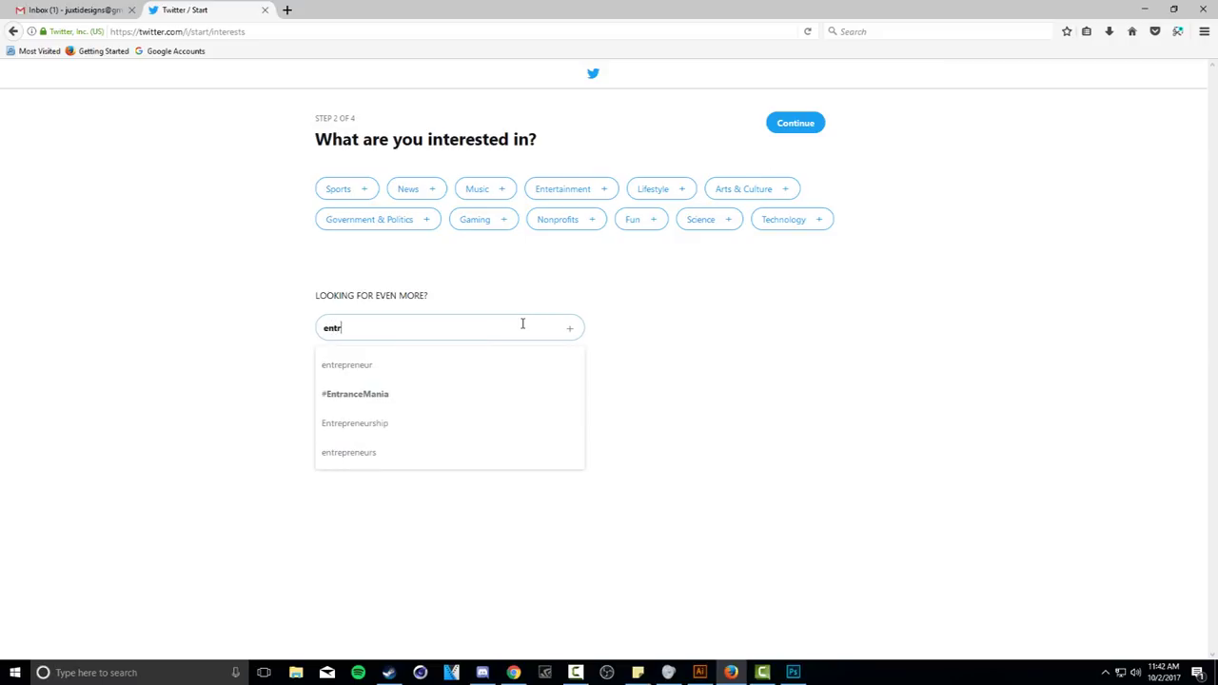
type("tr")
left_click(379, 367)
left_click(802, 127)
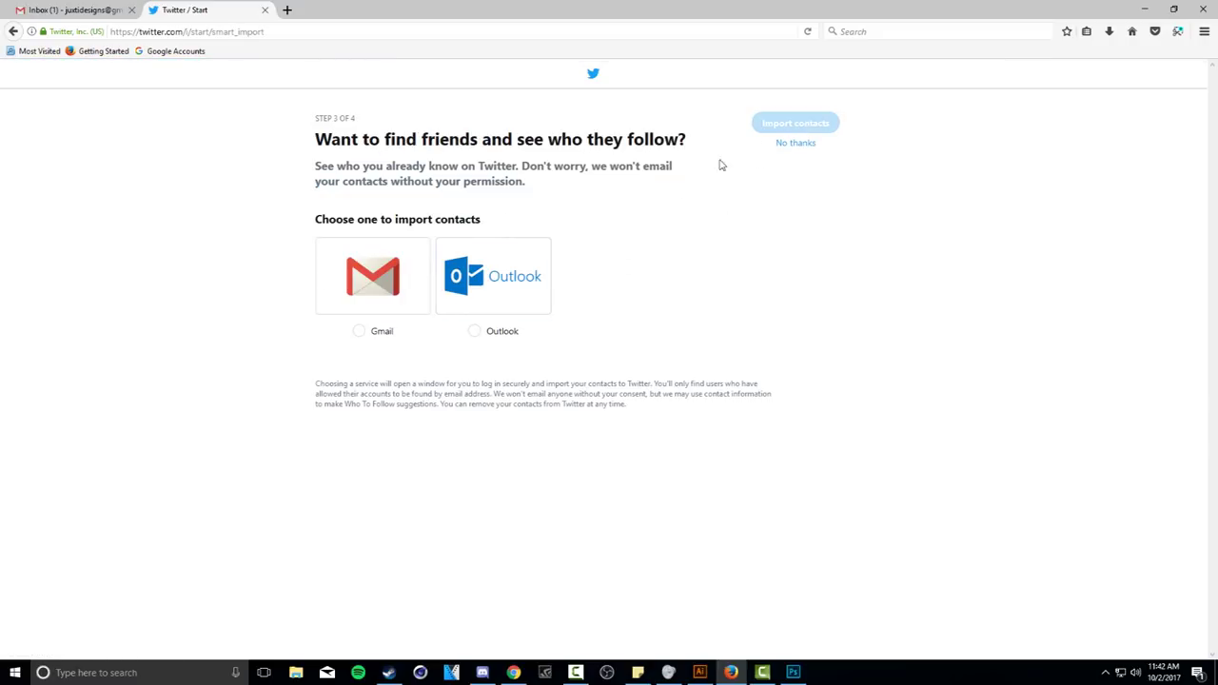
- Skip importing contacts, deselect all suggested accounts and continue without following any of them
left_click(788, 145)
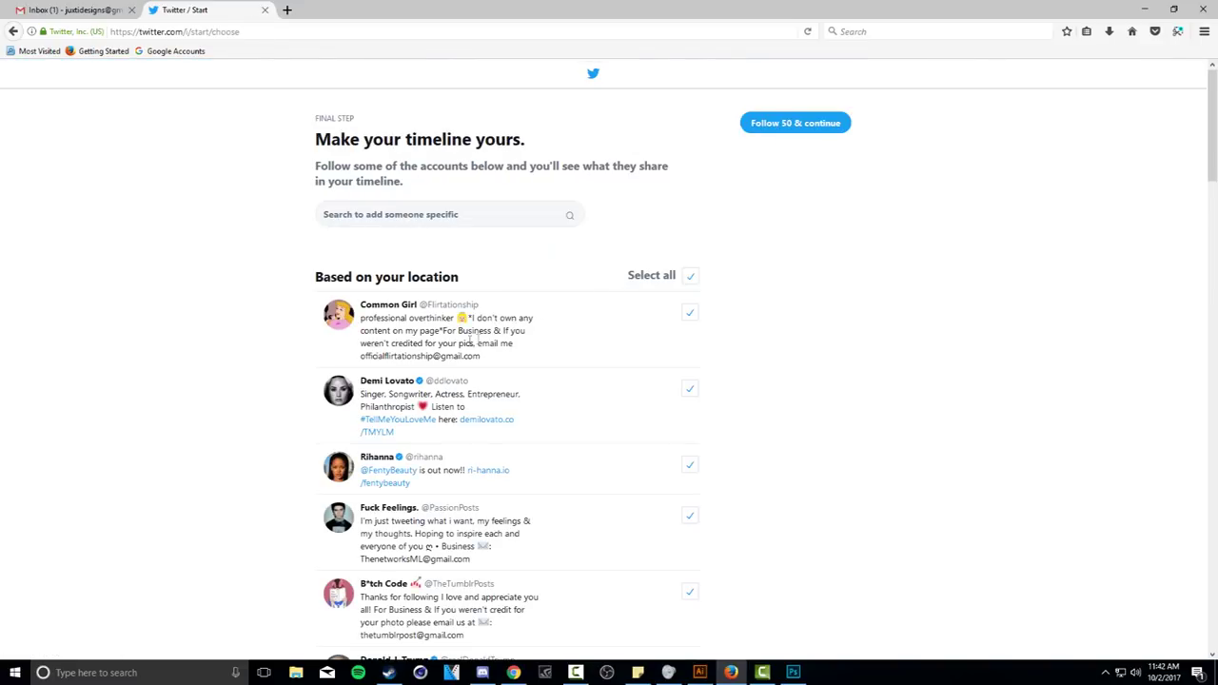
left_click(690, 276)
left_click(793, 124)
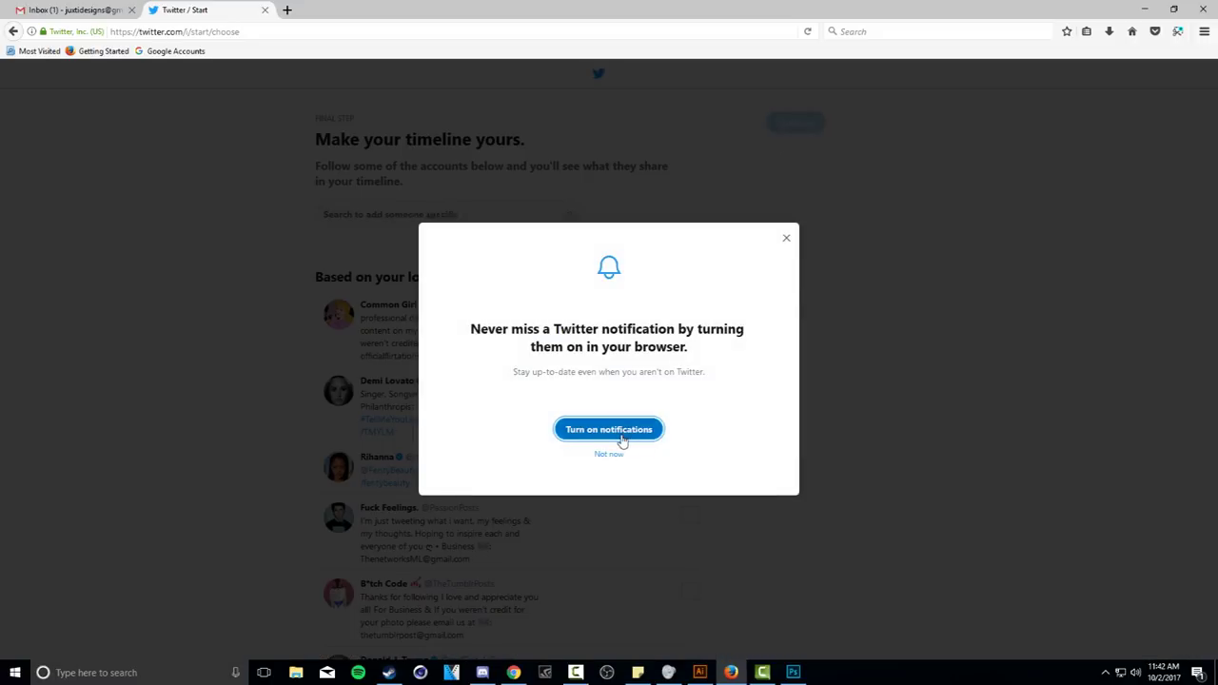
- Decline the browser notifications and advance the welcome tour
left_click(614, 456)
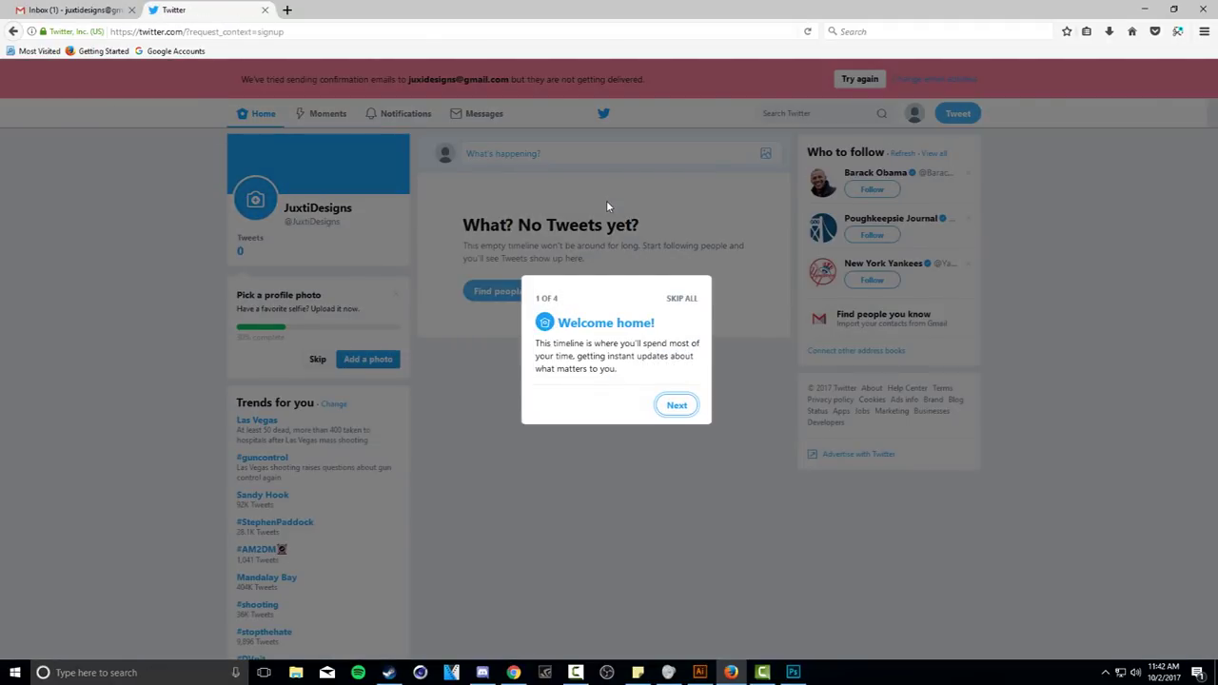
left_click(674, 406)
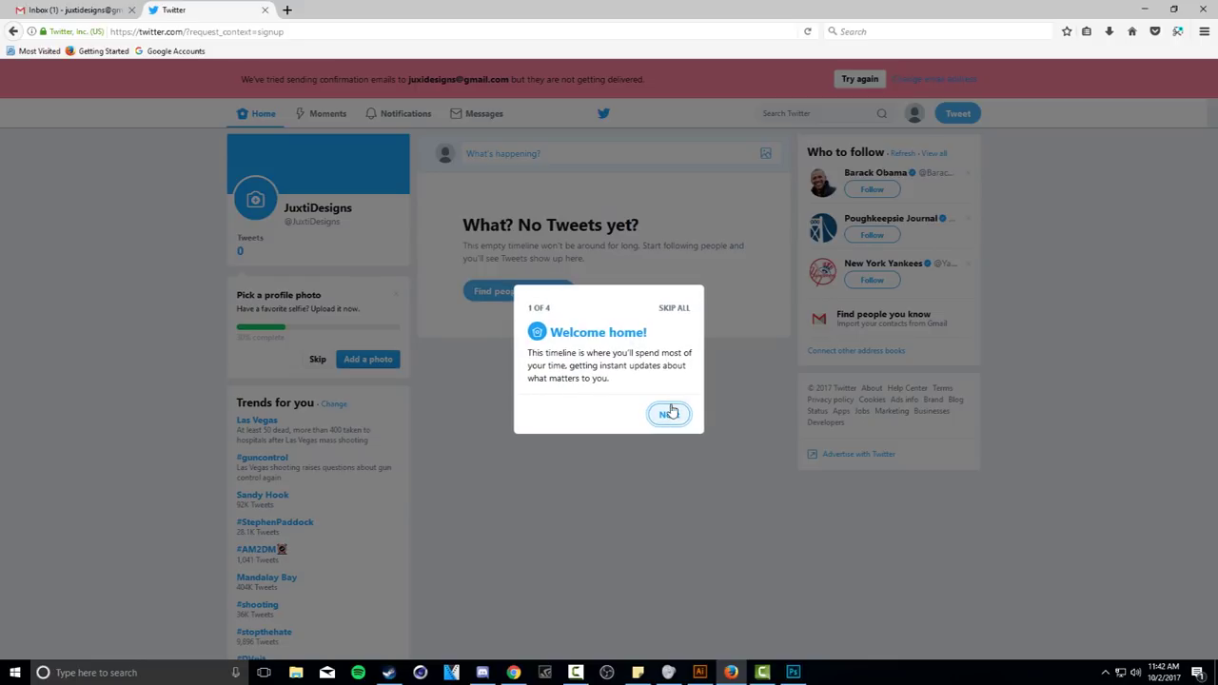
- In Illustrator, draw a square about 538 px wide at the artboard's centre and fill it with pink d84577
left_click_drag(595, 384, 640, 427)
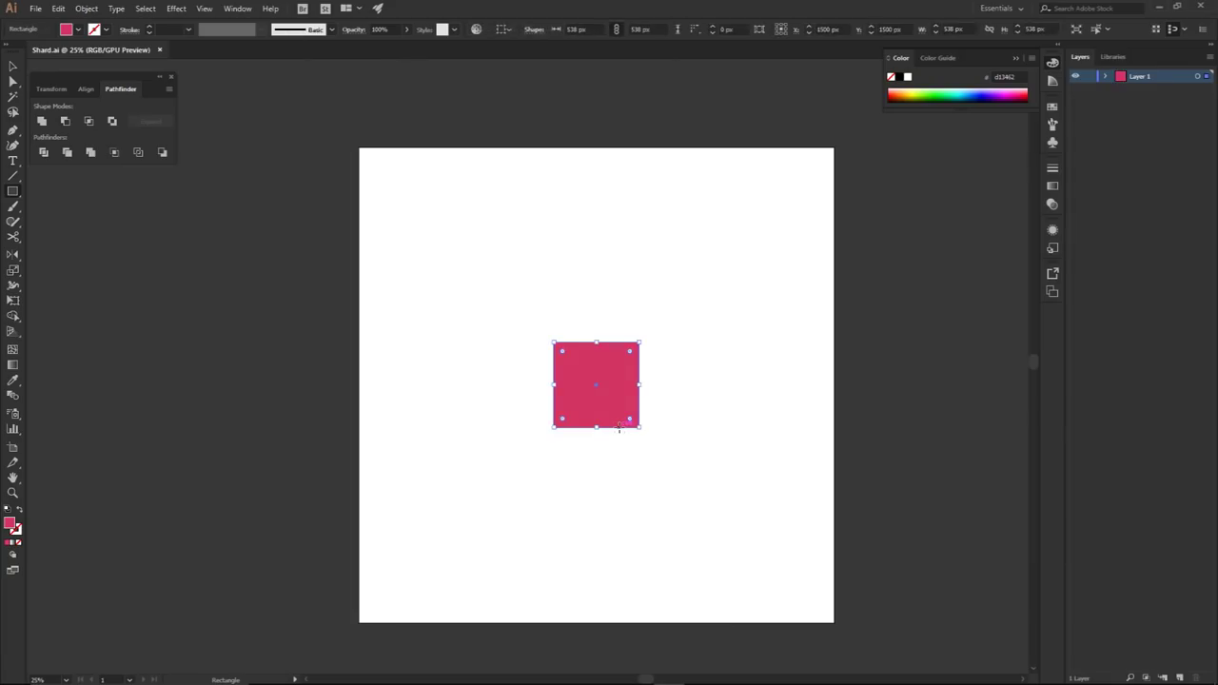
key("a")
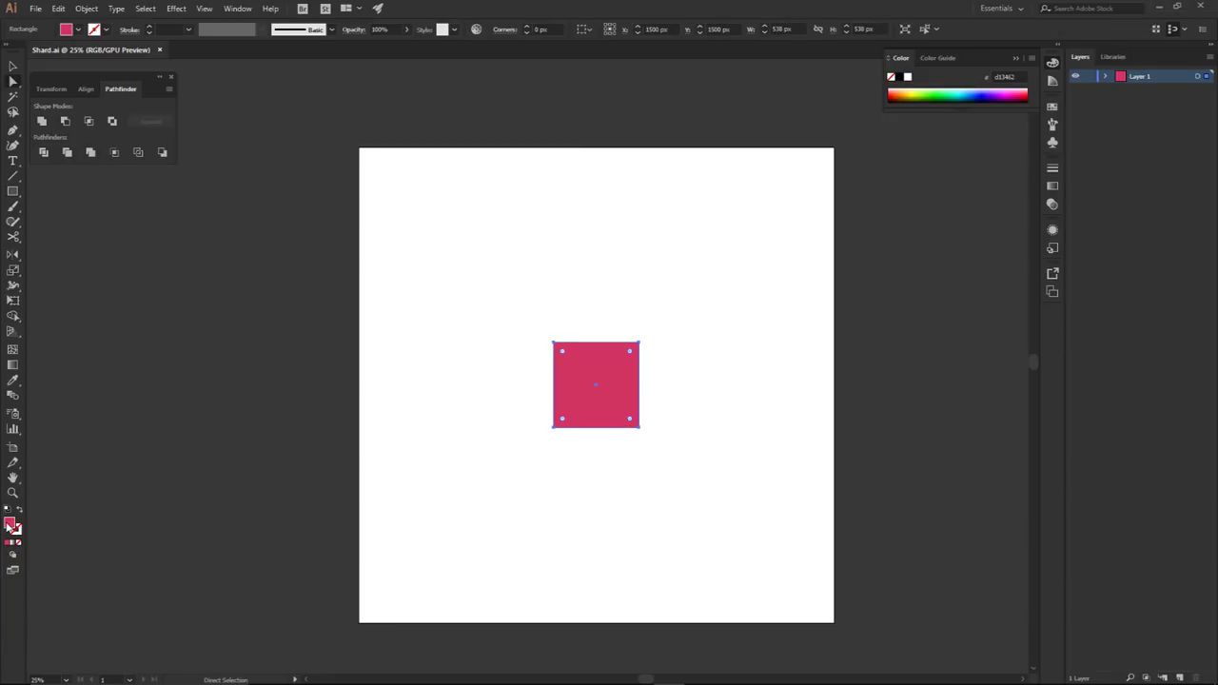
double_click(10, 524)
left_click(808, 401)
left_click(1001, 383)
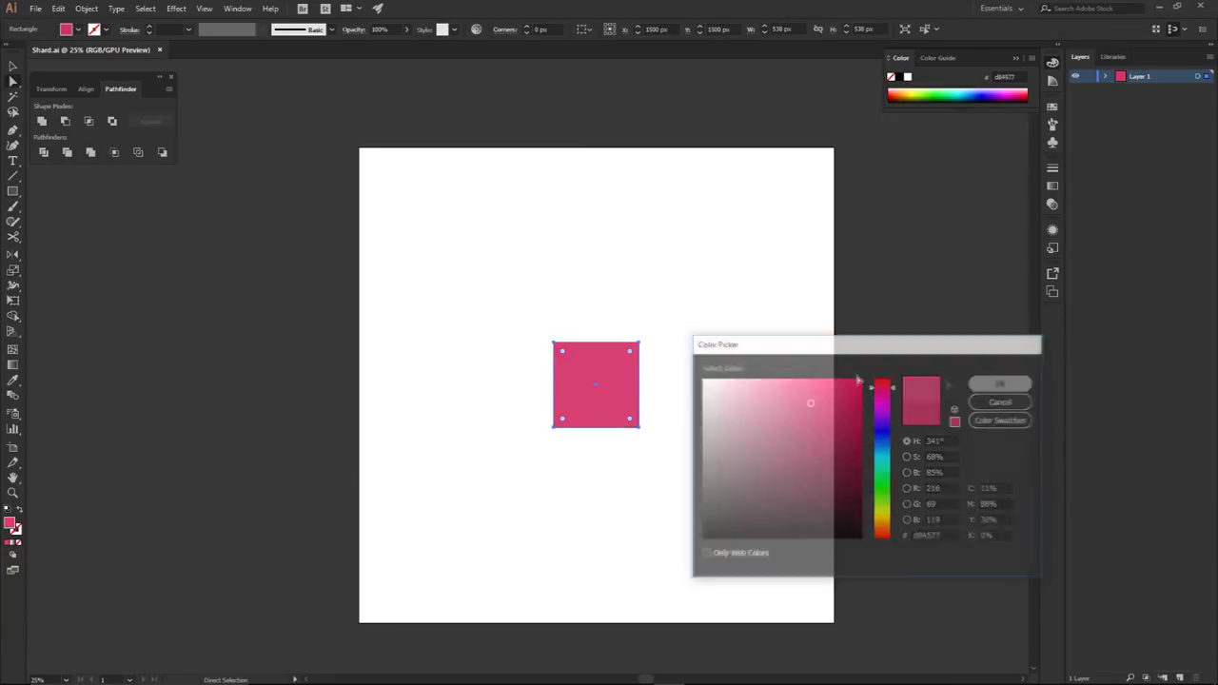
key("ctrl+shift+a")
- With the Pen tool, draw a shape from the square's upper-left corner to a point beyond its upper right, ending at the lower-right corner
key("p")
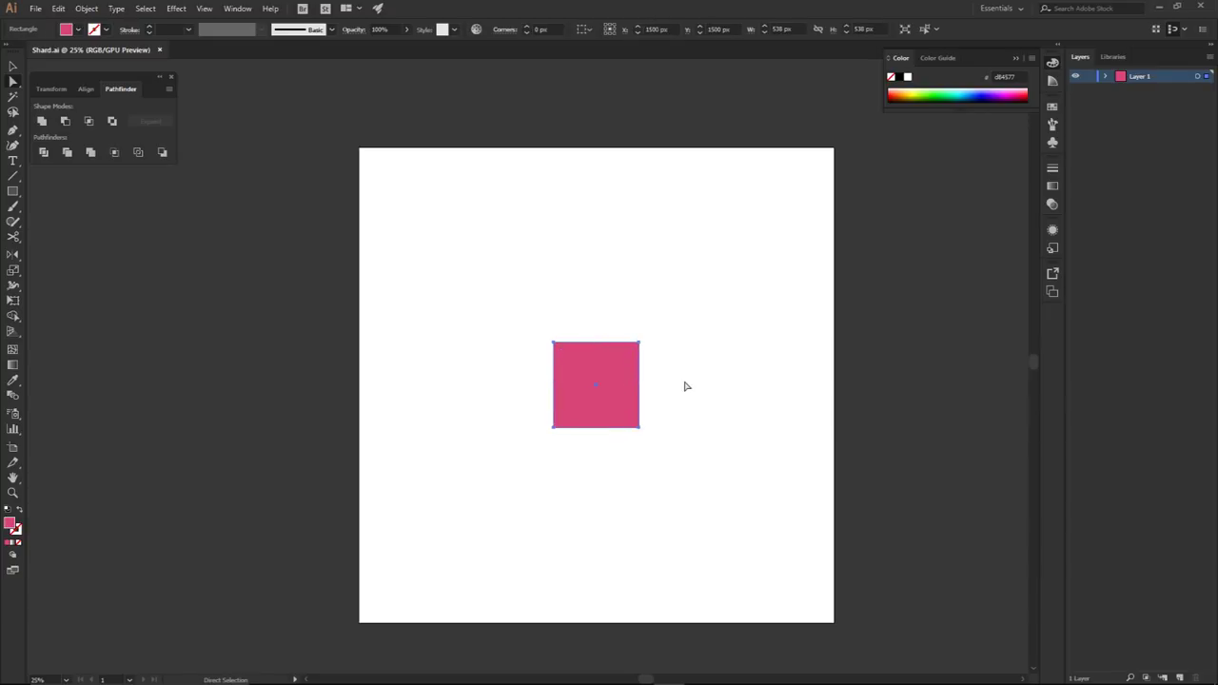
left_click(555, 343)
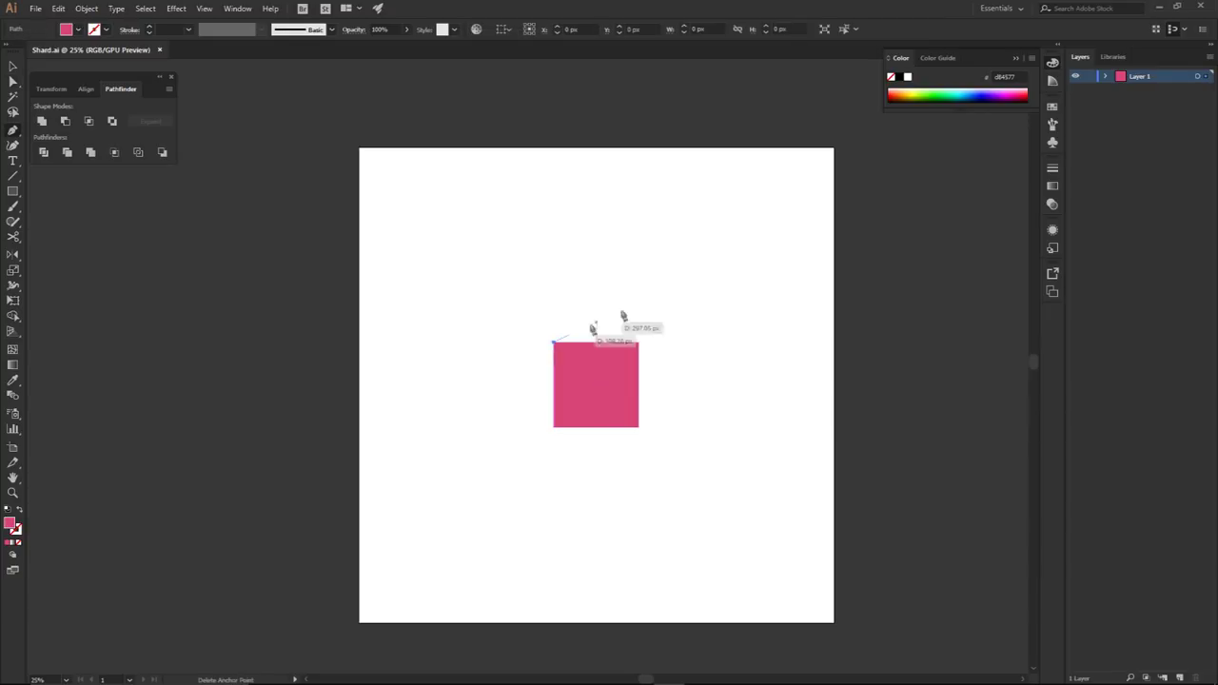
left_click(694, 259)
left_click(639, 426)
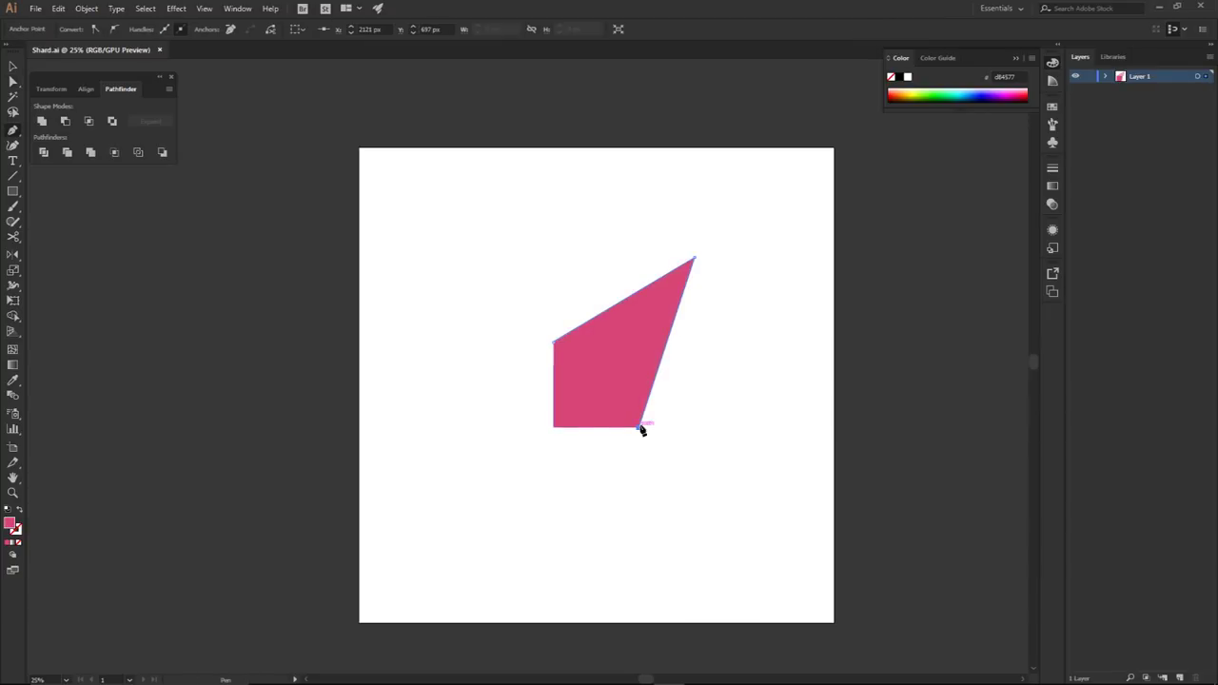
left_click(694, 428, "ctrl")
- Shift the shape's pointed tip slightly outward and down, and move the whole artwork a little down and to the left
left_click_drag(533, 283, 797, 514)
left_click_drag(696, 260, 701, 271)
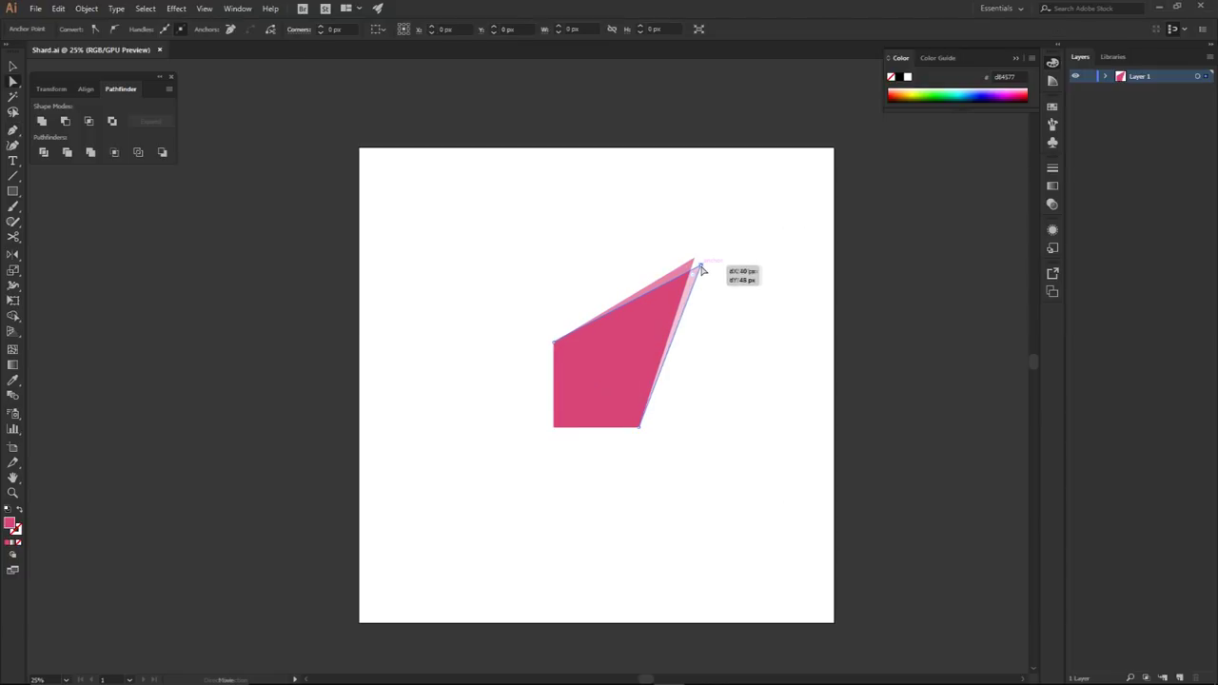
left_click_drag(457, 218, 733, 503)
left_click_drag(631, 402, 612, 428)
left_click(691, 439)
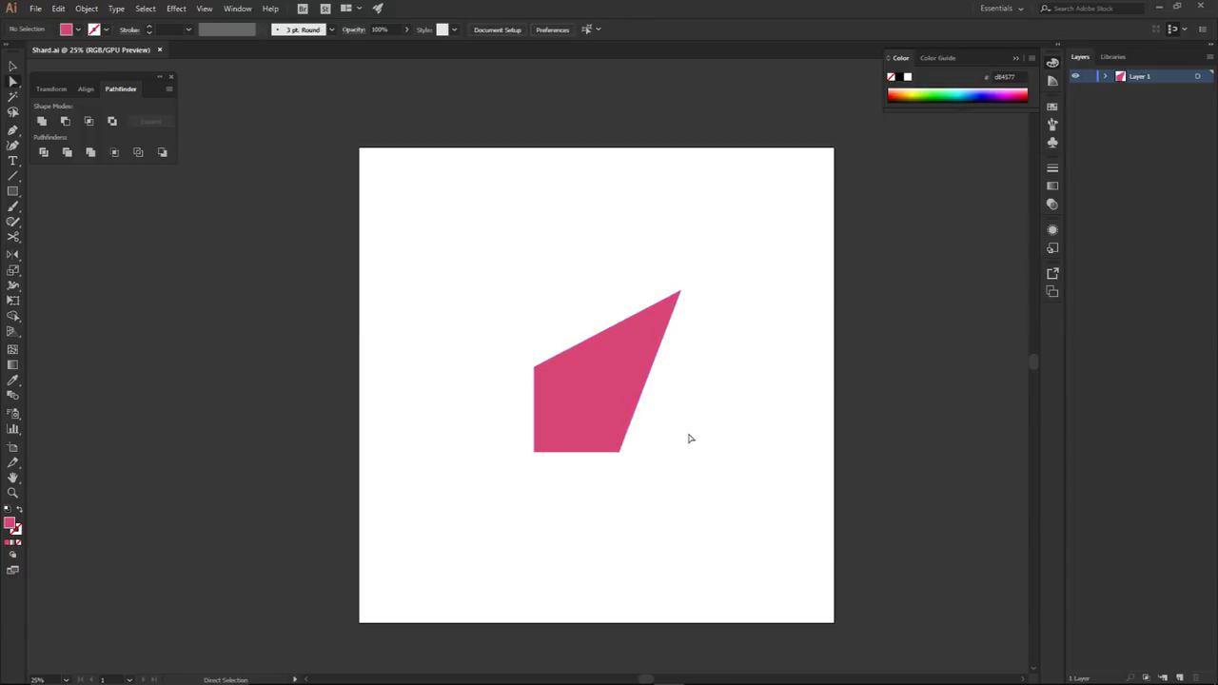
- Unite the square and the pointed shape into one and fill the result with e2446e
left_click_drag(462, 259, 743, 514)
left_click(43, 121)
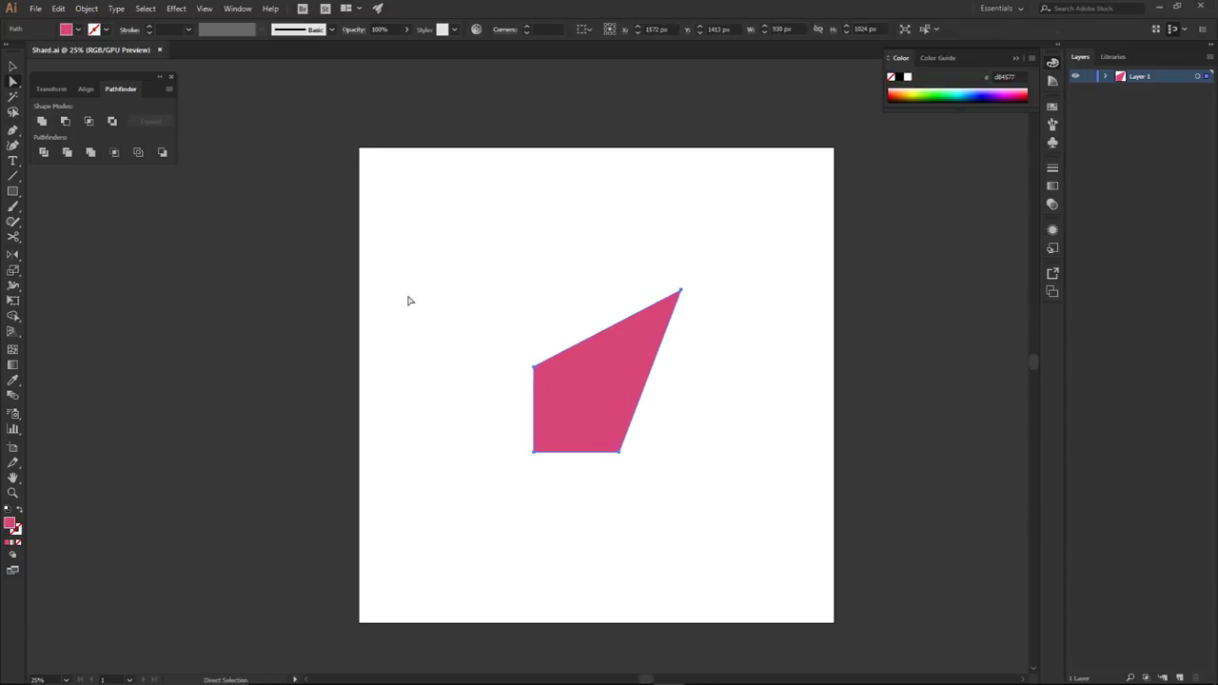
double_click(10, 525)
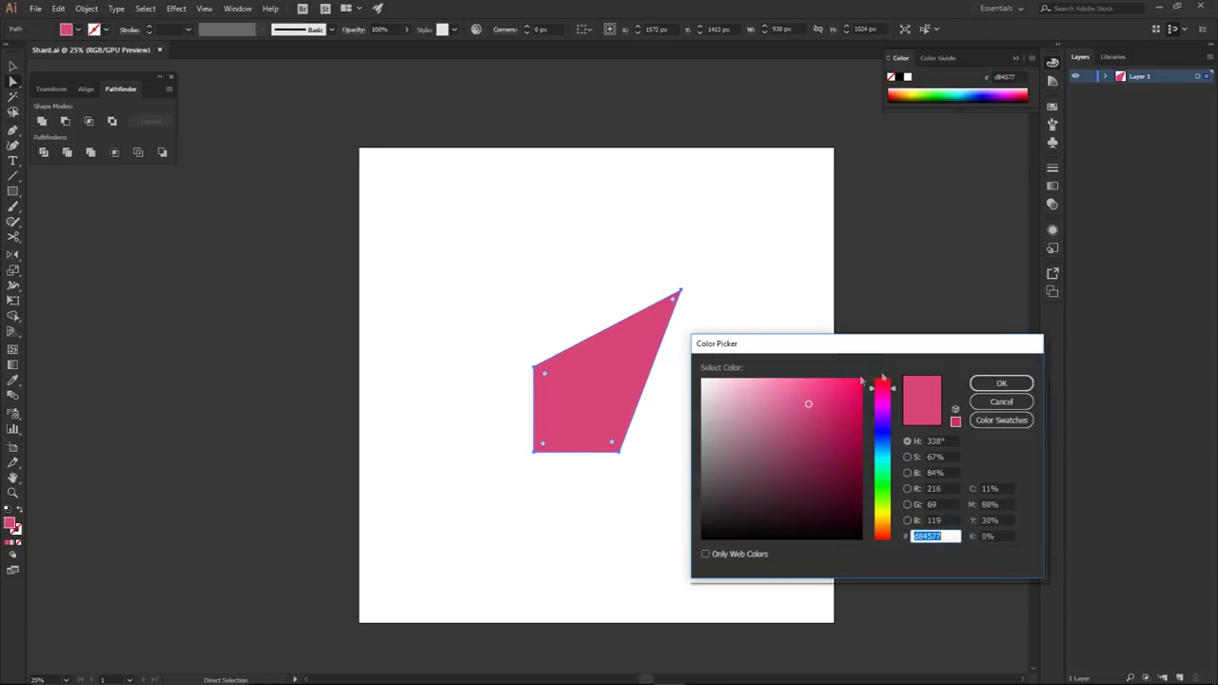
left_click(971, 386)
left_click(736, 414)
- Draw a large four-sided Pen shape over the lower-right half, its edge running from the lower-left corner through the tip
left_click(534, 453)
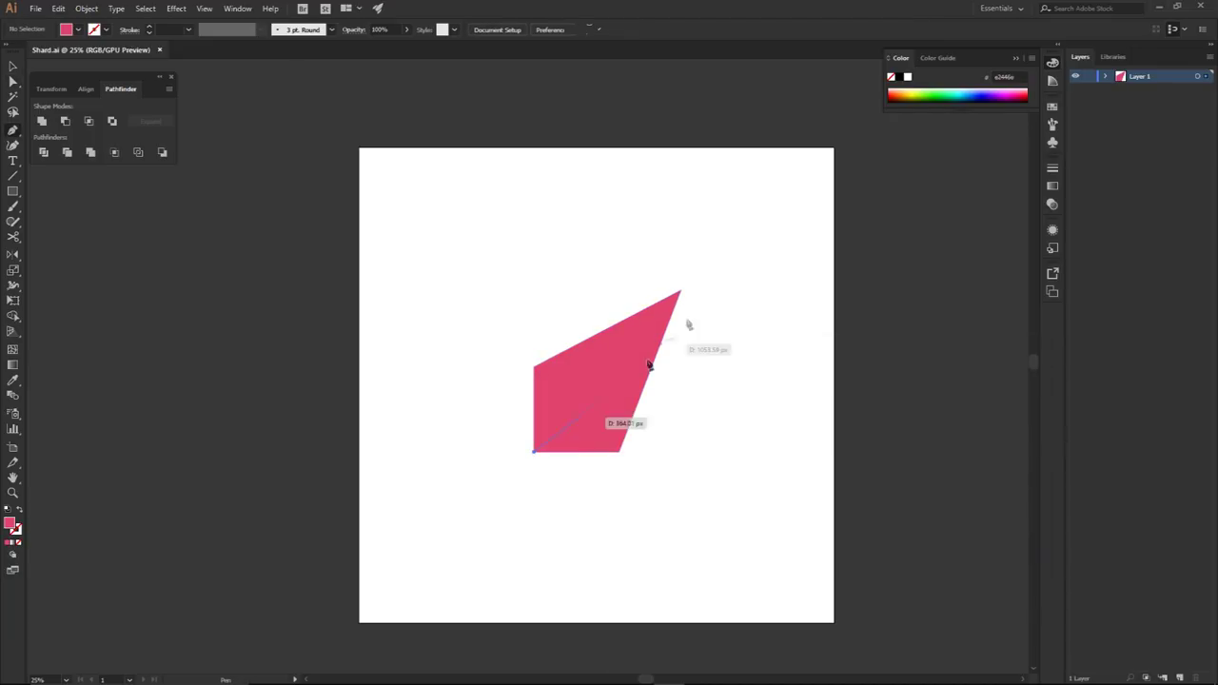
left_click(718, 251)
left_click(710, 542)
left_click(491, 527)
left_click(540, 457)
- Trim away the parts of the large shape outside the pointed form with the Shape Builder, leaving two facets
key("a")
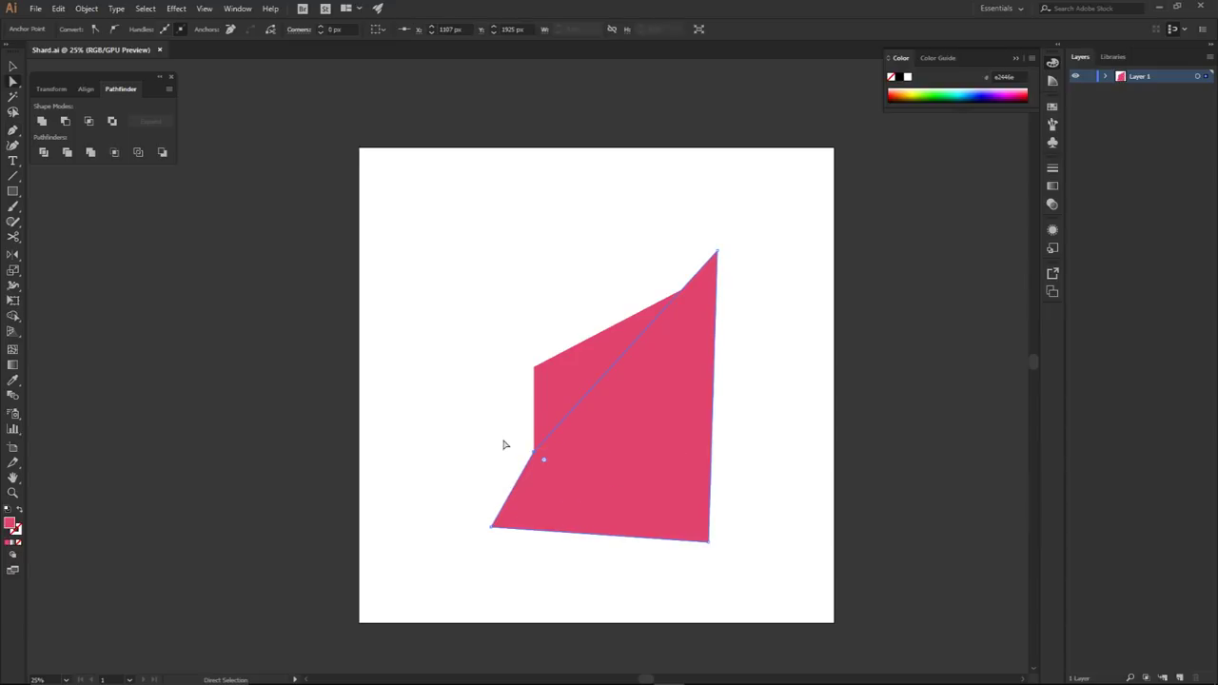
left_click(635, 437)
key("Delete")
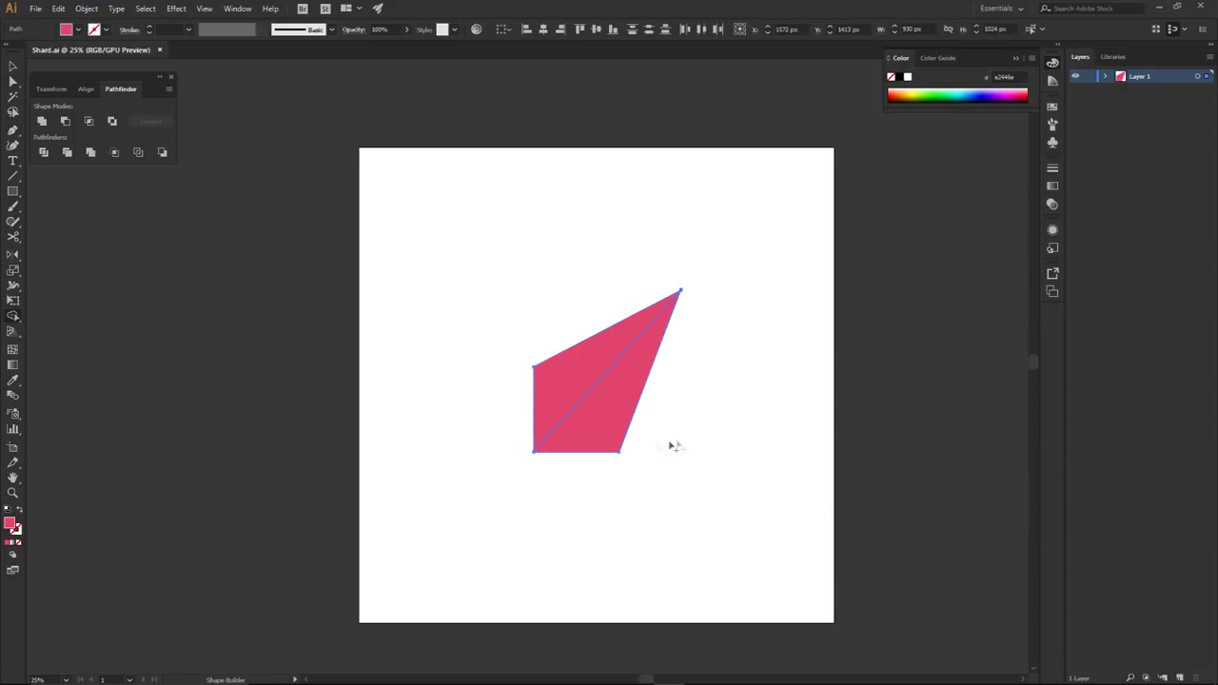
- Fill the lower-right facet with the darker pink c93563
left_click(606, 421)
double_click(9, 523)
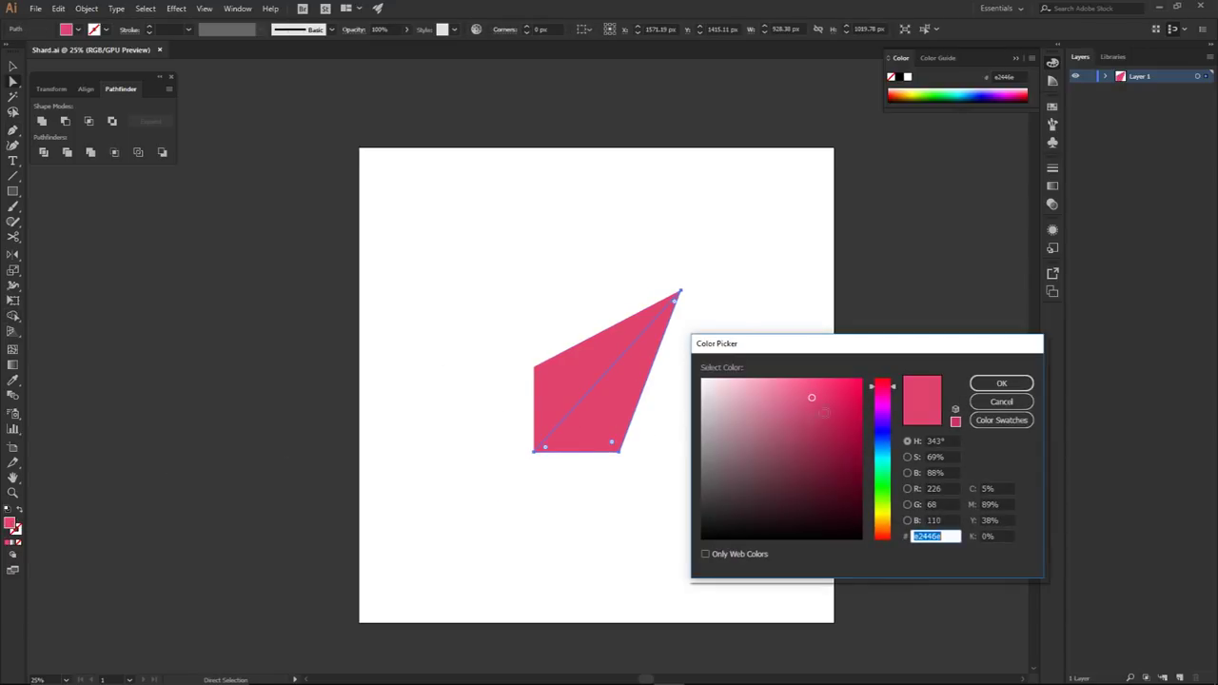
left_click(822, 409)
left_click(1001, 382)
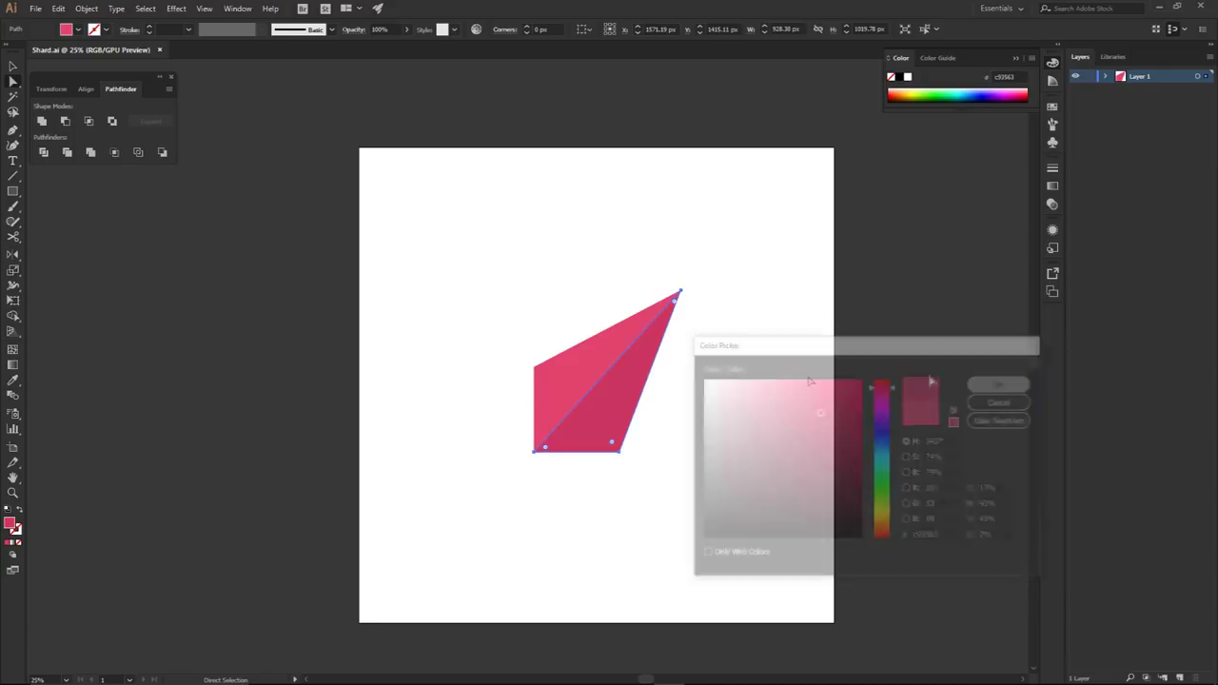
left_click(756, 392)
- Scale the two-tone shape down to about half its size and position it near the artboard's centre
left_click_drag(772, 570, 772, 570)
mouse_move(641, 422)
left_mouse_down()
mouse_move(642, 435)
mouse_move(603, 444)
mouse_move(639, 417)
left_mouse_up()
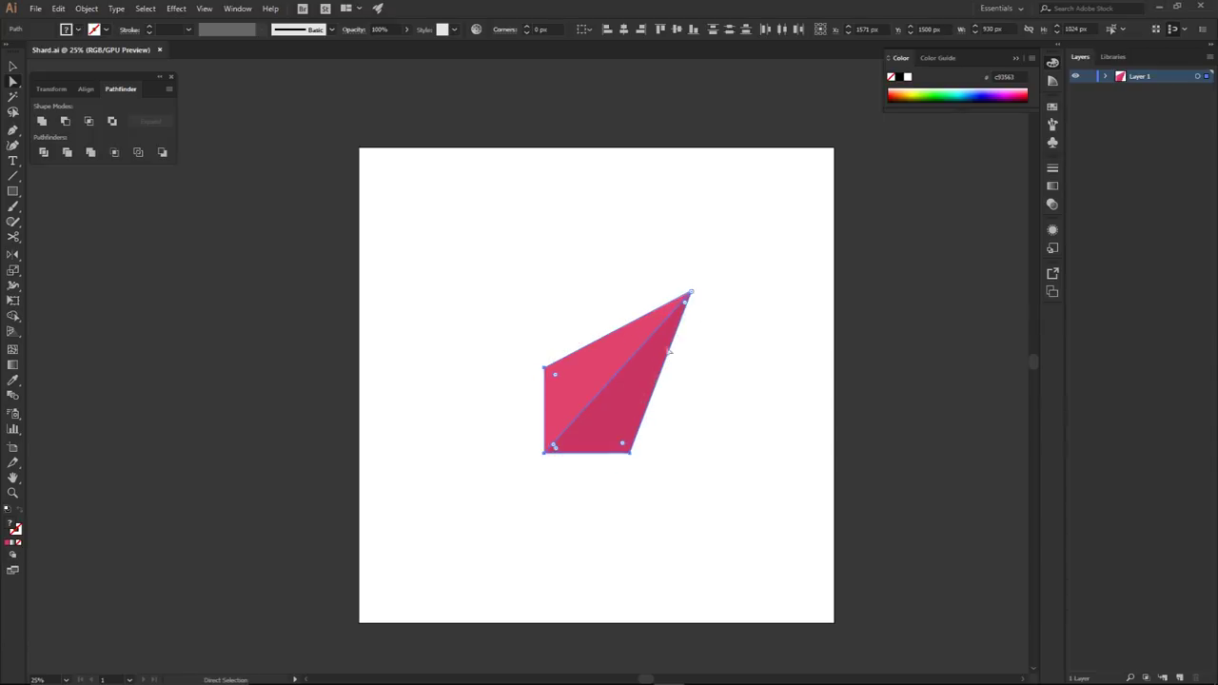
left_click(735, 289)
key("v")
left_click_drag(522, 268, 741, 443)
left_click_drag(692, 290, 653, 332)
left_click_drag(631, 386, 624, 392)
left_click(679, 392)
left_click_drag(524, 280, 604, 419)
left_click(699, 437)
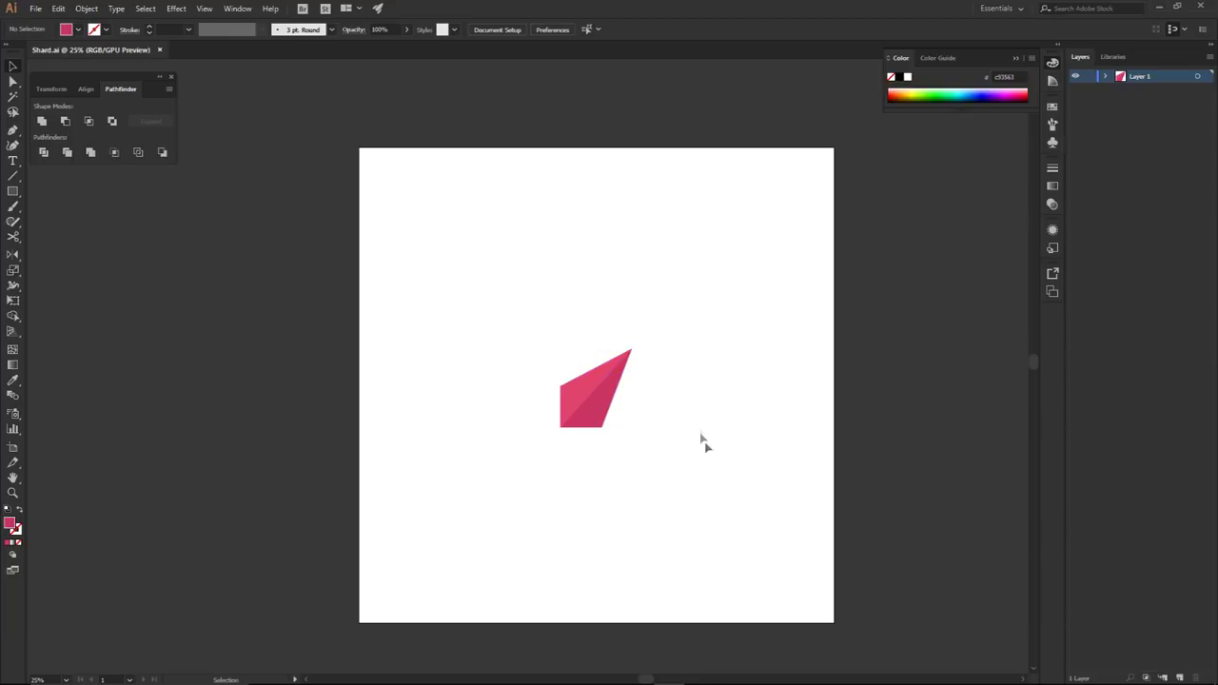
left_click_drag(694, 489, 695, 489)
left_click_drag(611, 392, 618, 389)
left_click(708, 506)
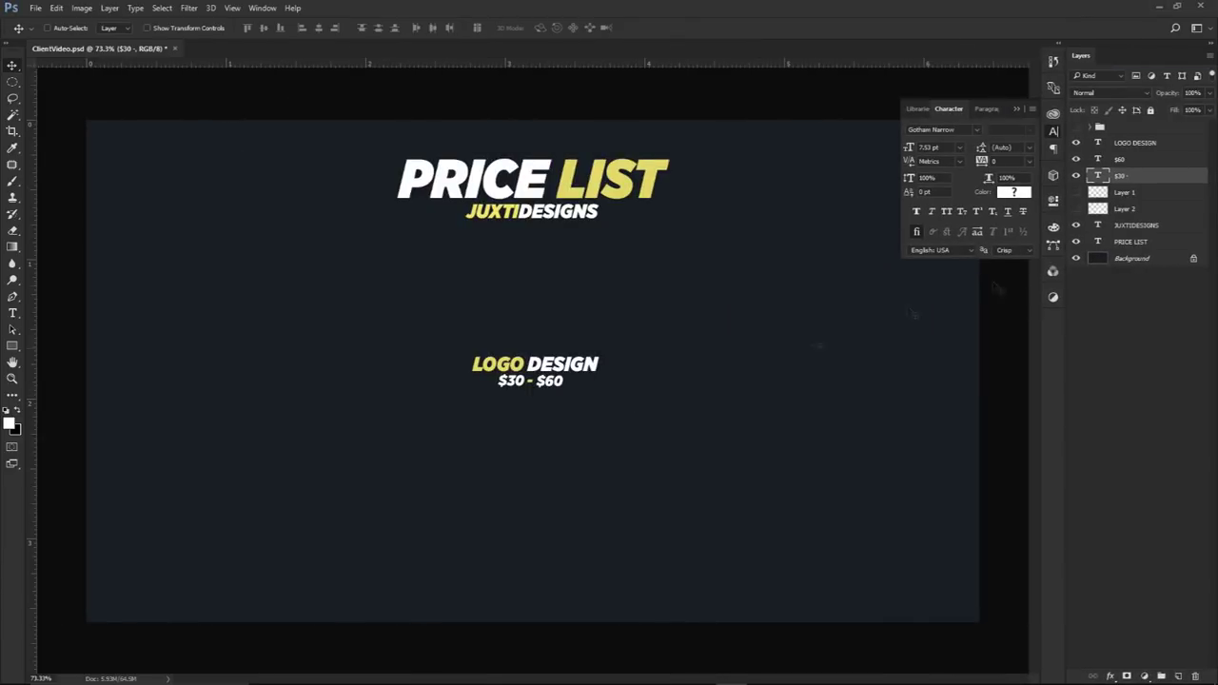
- In Photoshop, select the LOGO DESIGN and price text layers and shift them together slightly down and to the left
left_click(1137, 168)
left_click_drag(627, 382, 636, 416)
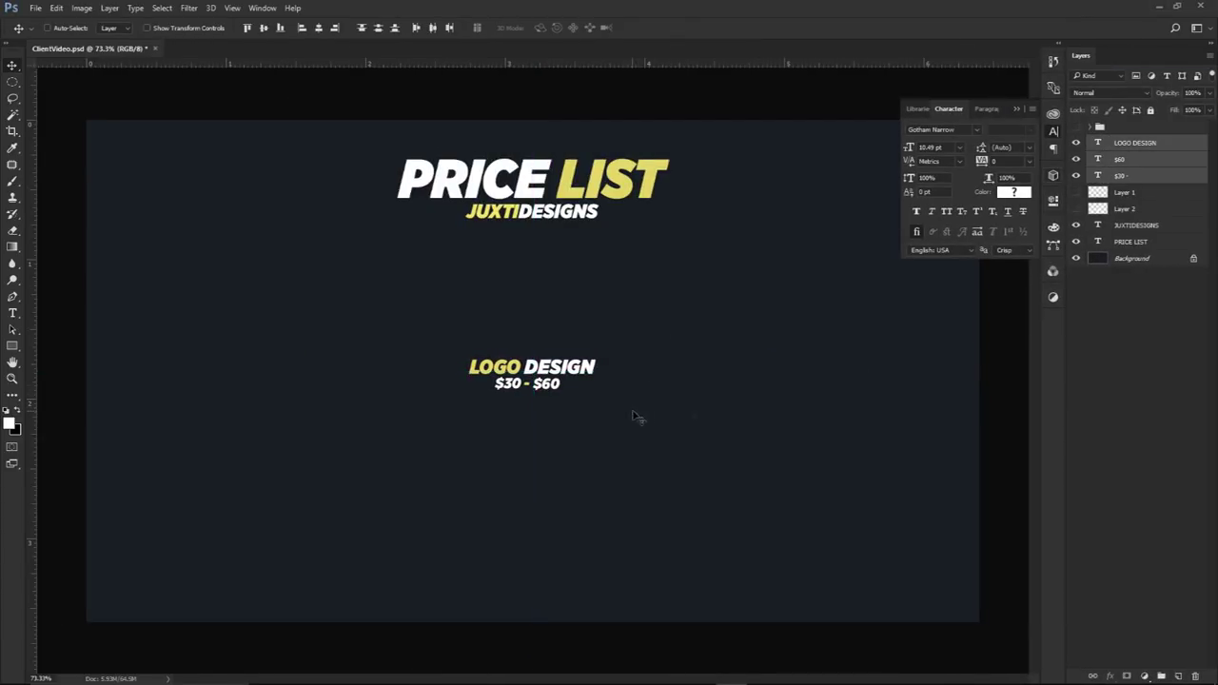
- Duplicate the LOGO DESIGN heading just above itself and replace the copy's text with "PRICES MAY VARY*"
key("ctrl+j")
key("shift+Up")
key("shift+Up")
double_click(562, 347)
key("ctrl+a")
type("PRICE")
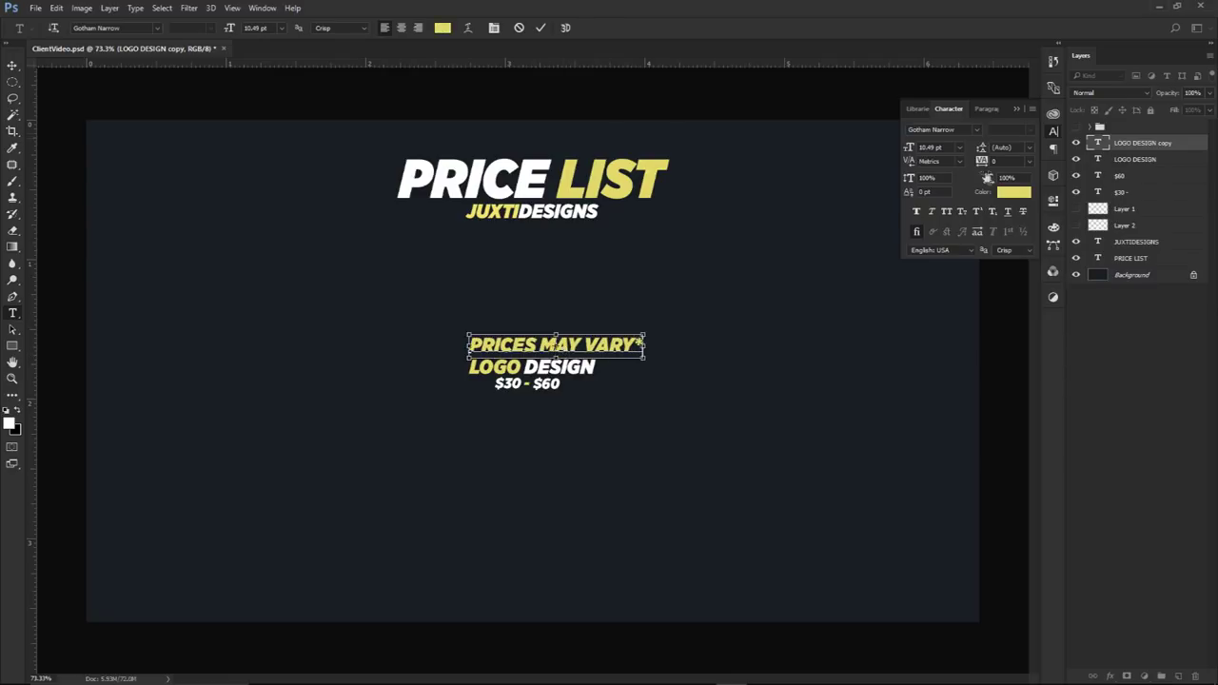
- Change the colour of the PRICES MAY VARY* text to white
left_click(1014, 191)
left_click_drag(1037, 533, 1037, 410)
left_click(868, 406)
left_click(1153, 400)
- Change the font of the PRICES MAY VARY* note and reduce its text size
left_click(957, 129)
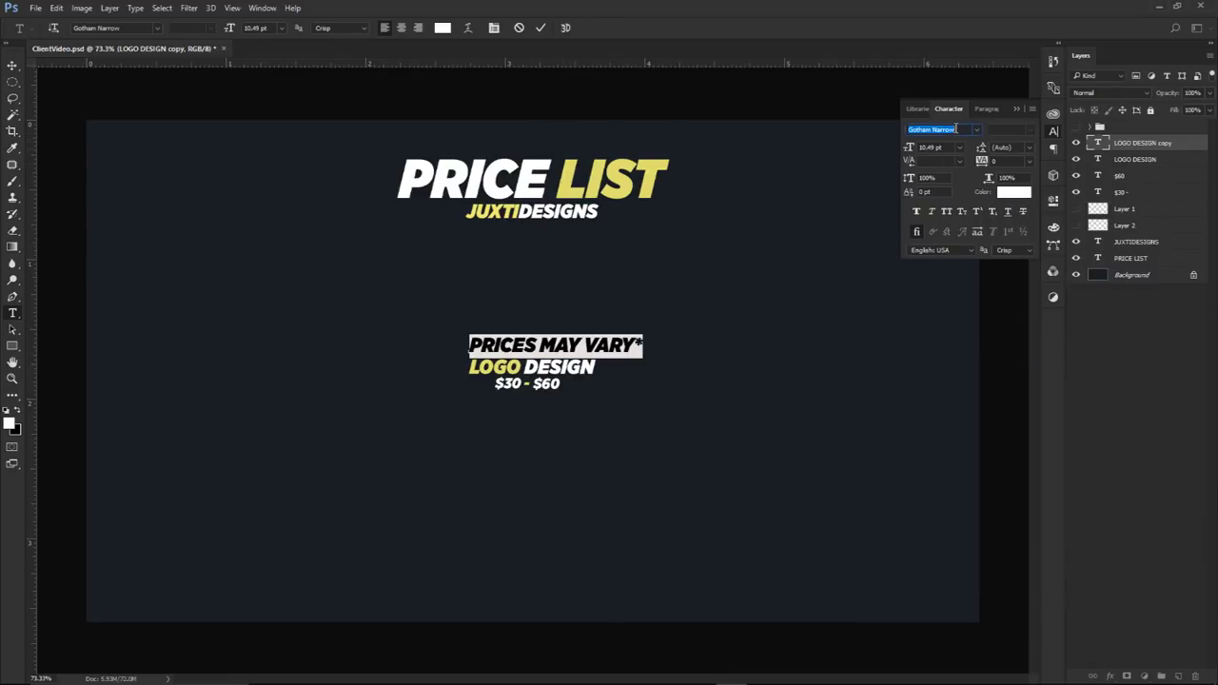
key("Up")
left_click(959, 148)
left_click(928, 164)
key("Down")
key("Down")
- Move the PRICES MAY VARY* note so that it sits centred directly above LOGO DESIGN
left_click(12, 65)
left_click_drag(462, 208, 486, 210)
left_click_drag(549, 255, 612, 328)
- Nudge the $30 - $60 price slightly to the right and group it with the heading and note layers
left_click(1133, 175)
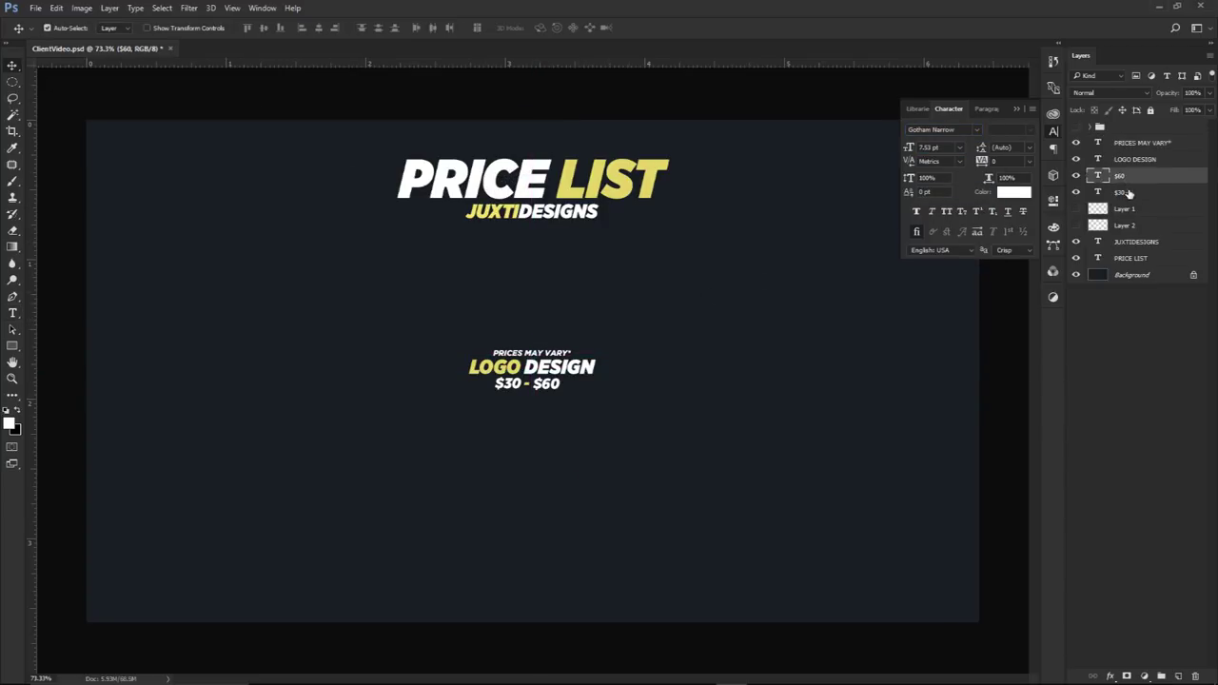
left_click(1132, 191, "shift")
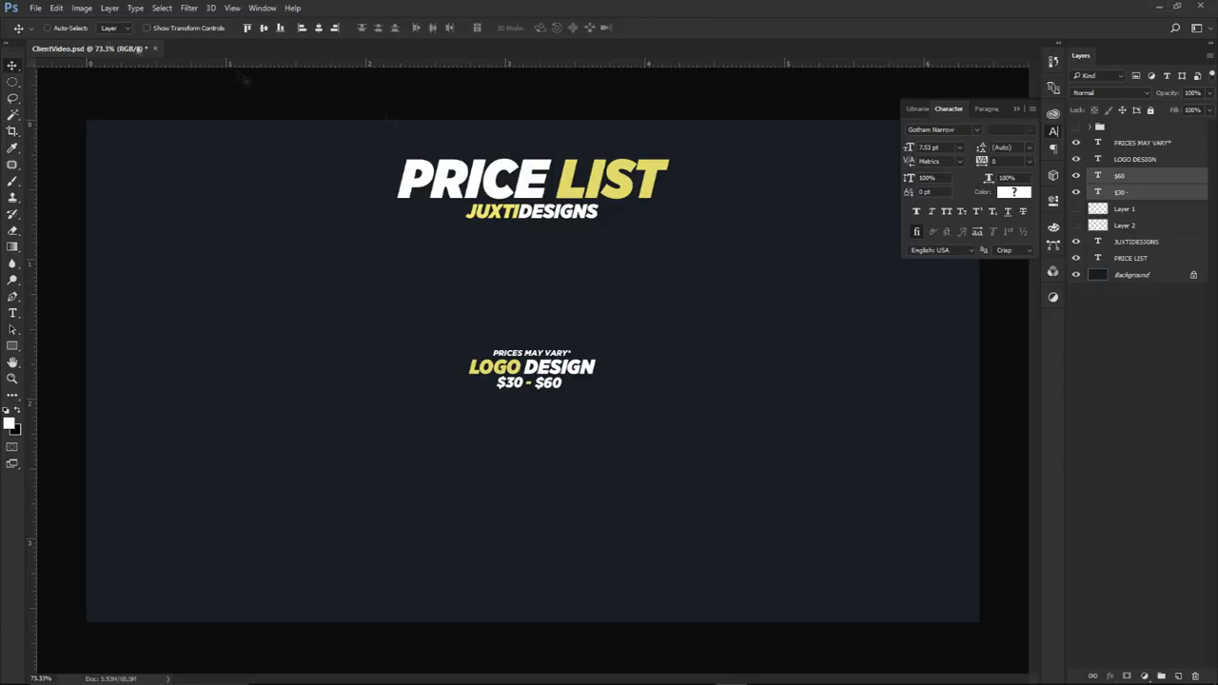
left_click(1135, 143, "ctrl")
left_click(1135, 159, "ctrl")
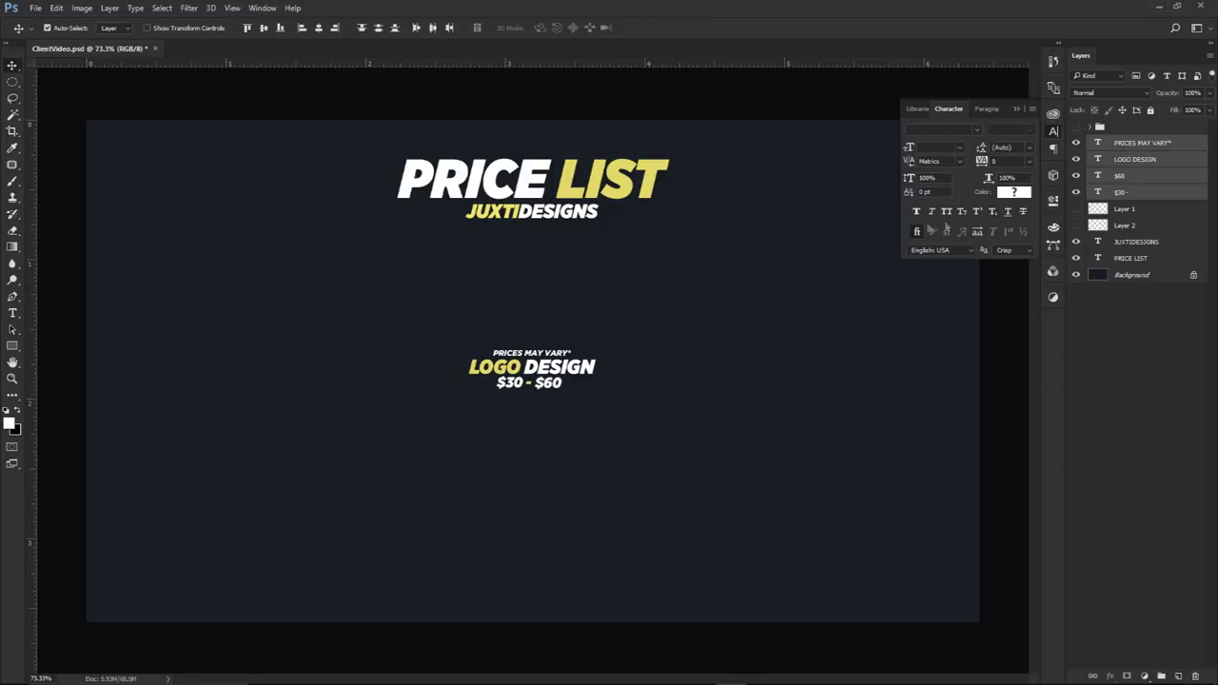
key("ctrl+g")
- Move the logo pricing group up closer to the title and crop off the canvas's empty lower part
left_click_drag(677, 350, 672, 302)
left_click(12, 130)
left_click_drag(533, 622, 539, 502)
left_click(639, 30)
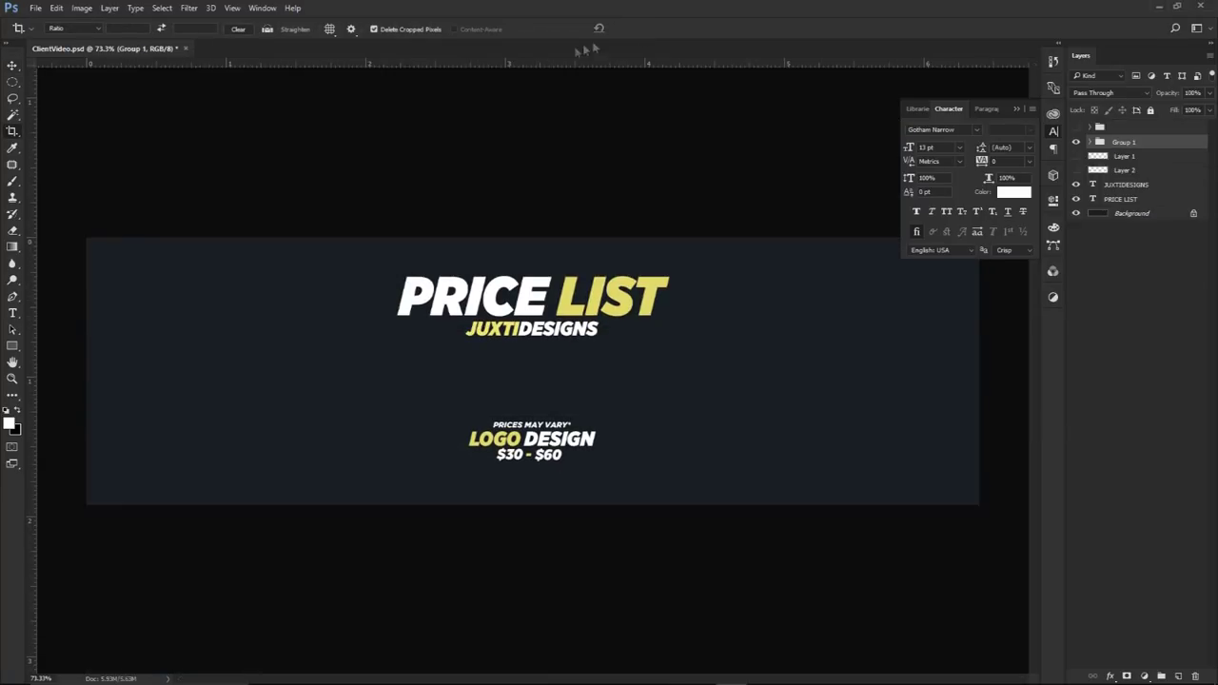
key("v")
left_click_drag(640, 354, 638, 323)
- Group the PRICE LIST and JUXTIDESIGNS layers and move the group into the left half of the banner
left_click(1123, 199)
left_click(1125, 185, "shift")
key("ctrl+g")
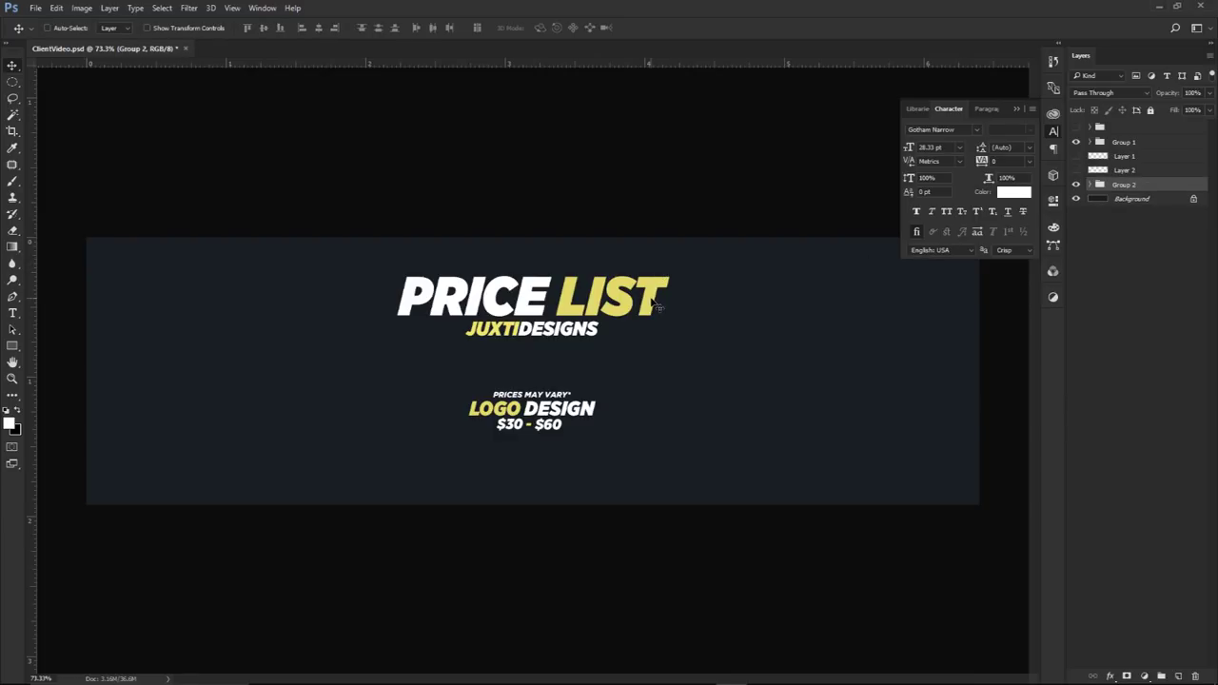
left_click_drag(656, 306, 435, 369)
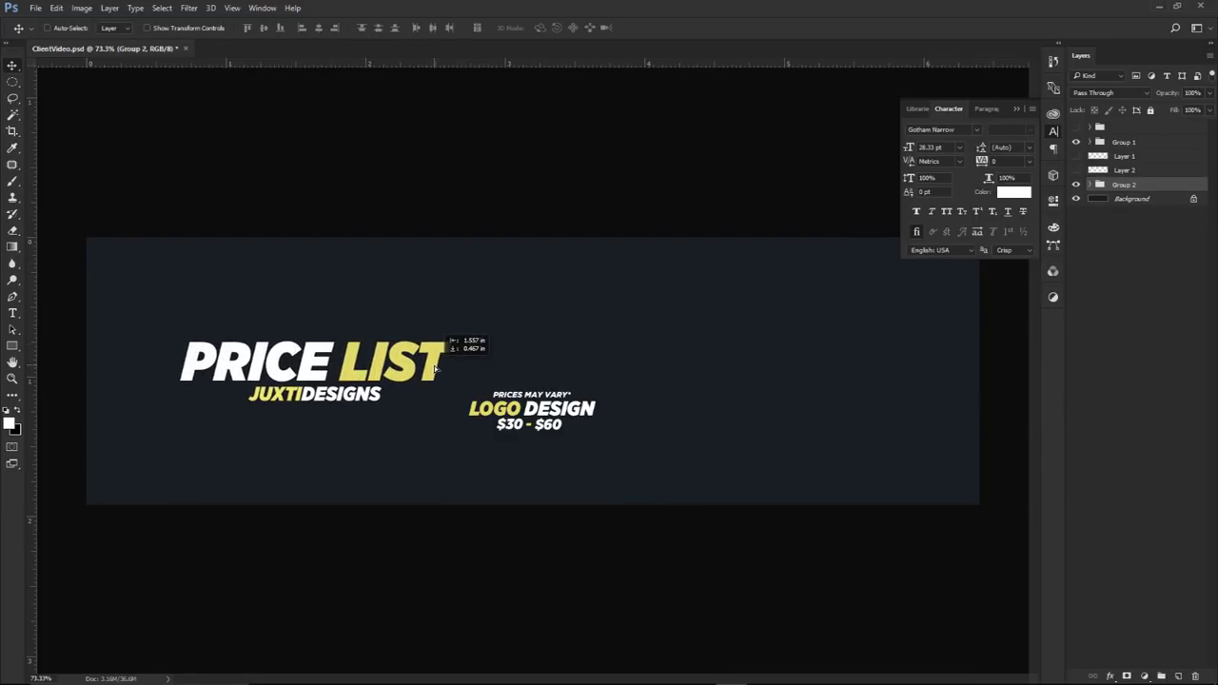
- Place the logo pricing group to the right of the title and duplicate it farther right on the same line
left_click(1124, 142)
left_click_drag(669, 414, 763, 379)
key("ctrl+semicolon")
left_click_drag(667, 390, 842, 388)
key("ctrl+semicolon")
- Change the price range in the duplicated pricing block to $10 - $30
key("t")
type("30")
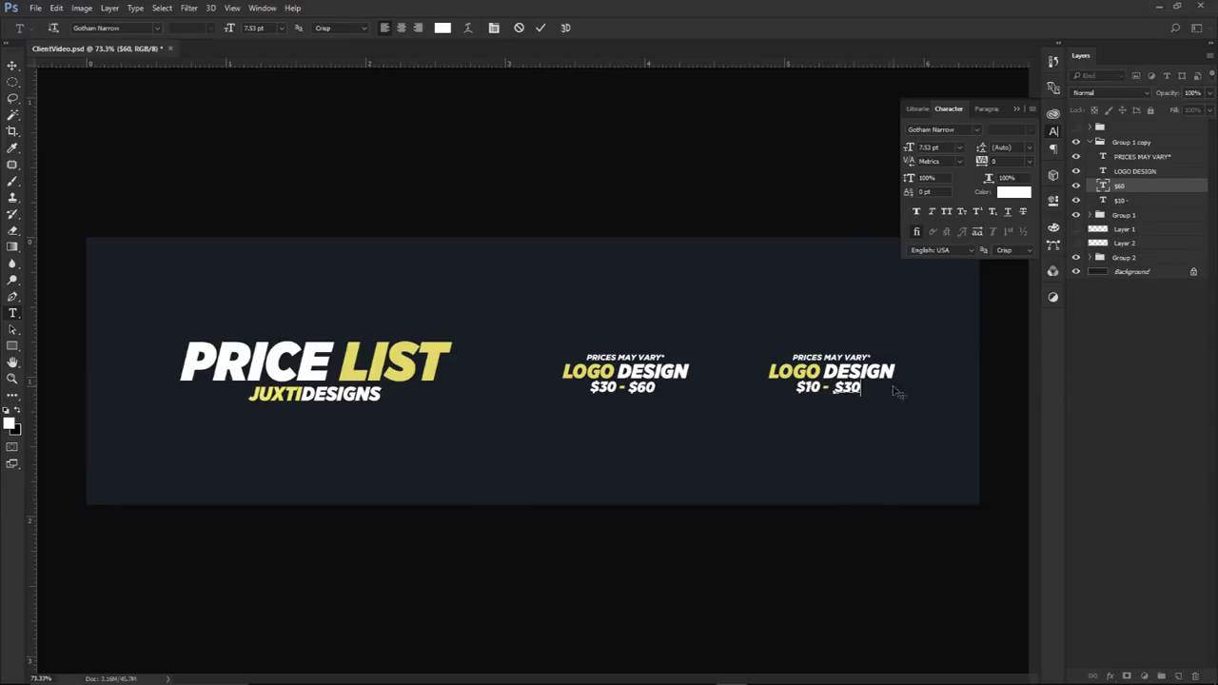
left_click(836, 301, "ctrl")
key("t")
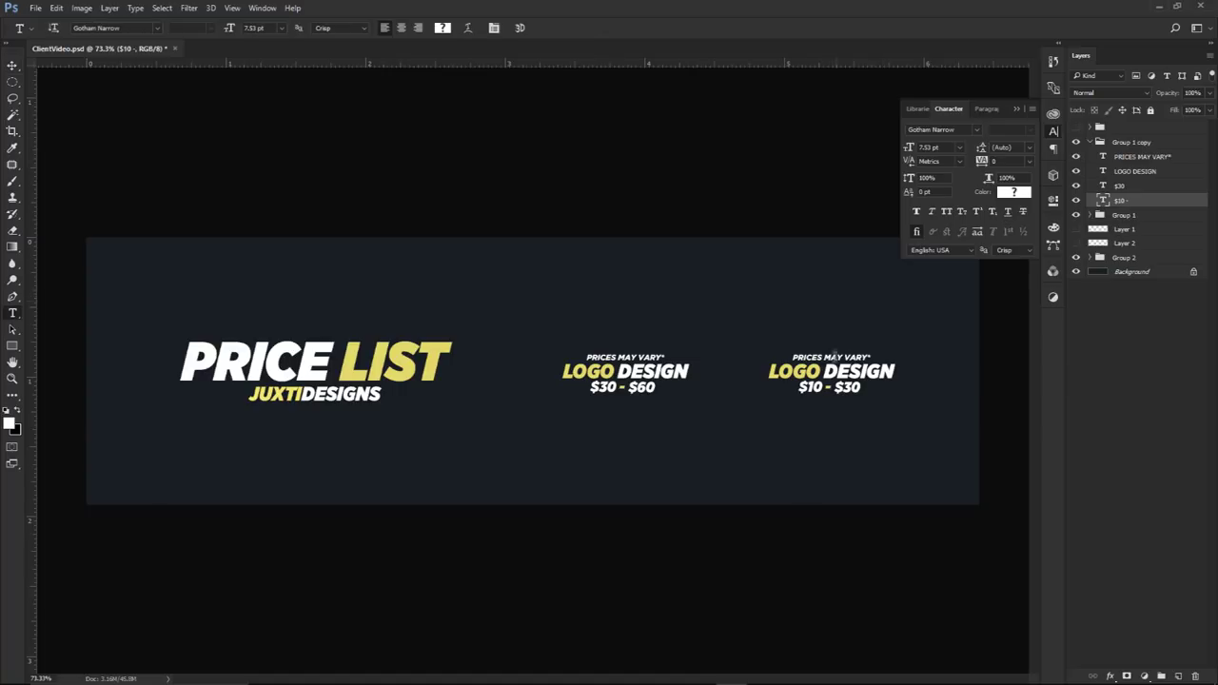
- Replace LOGO with BANNER in the duplicated pricing block and centre the BANNER DESIGN line over its prices
left_click_drag(820, 371, 758, 373)
type("BANNER")
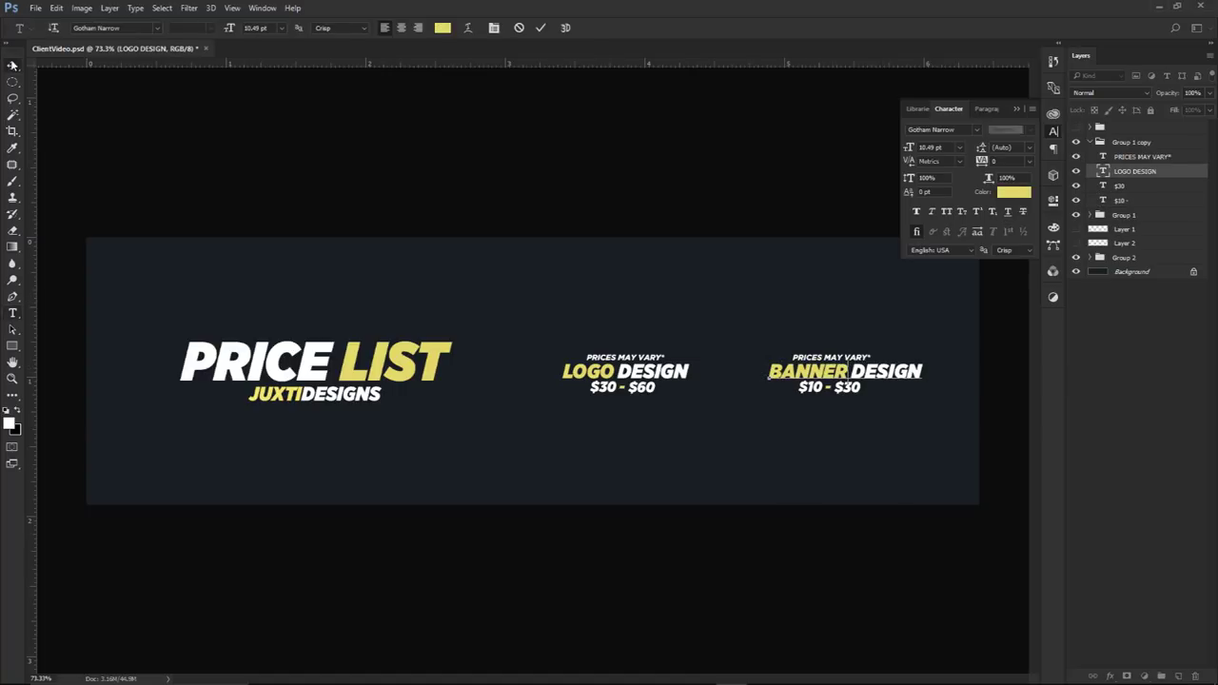
left_click_drag(822, 327, 809, 326)
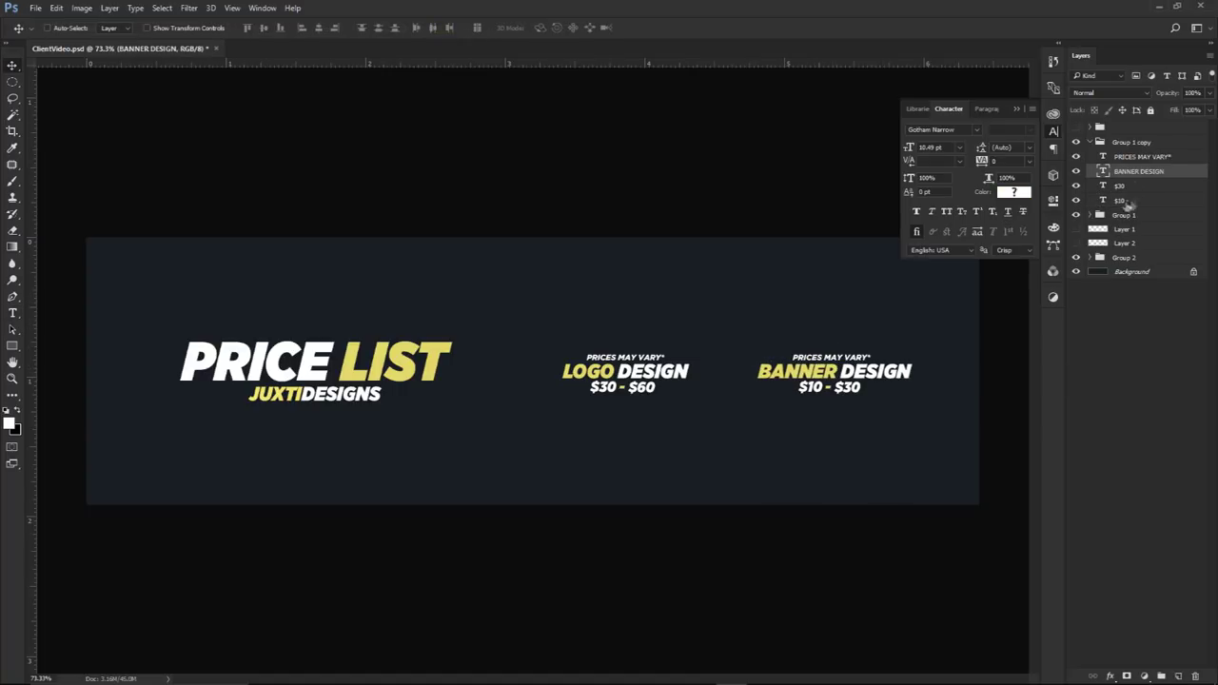
- Add a layer beneath the pricing groups and fill a full-width strip along the banner's bottom edge with the title's yellow
left_click(1092, 142)
left_click(1125, 170)
left_click(1178, 676)
key("m")
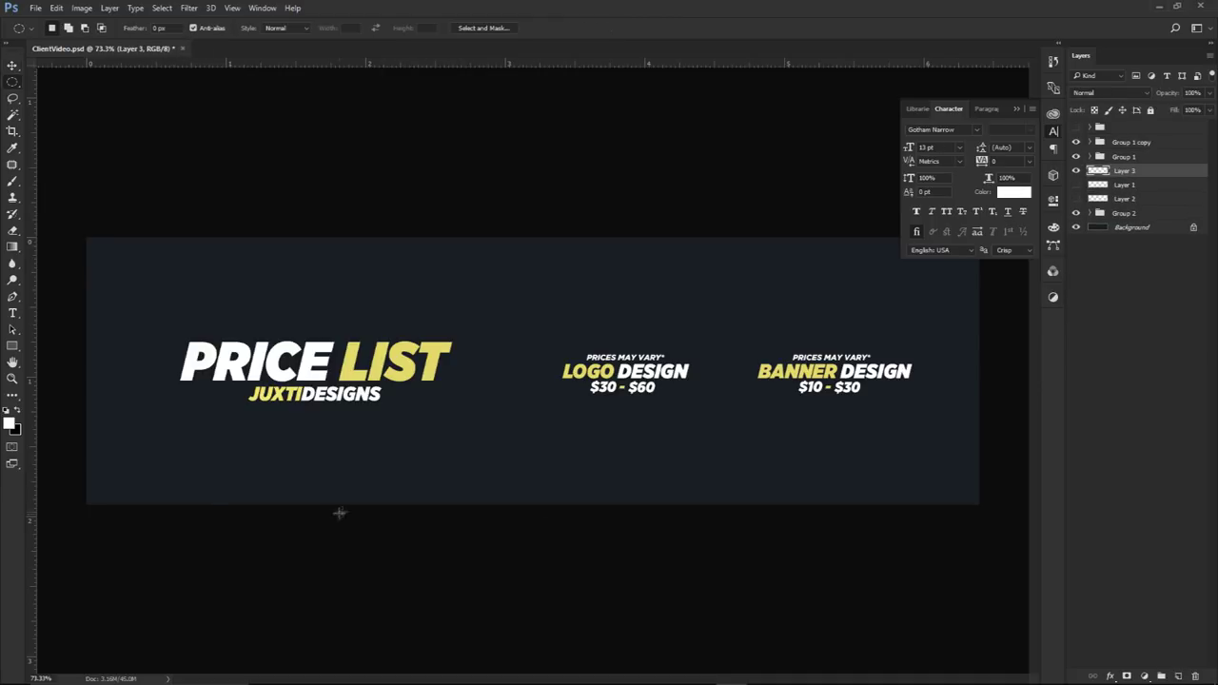
right_click(13, 82)
left_click(58, 82)
left_click_drag(85, 480, 979, 506)
left_click(10, 424)
left_click(404, 351)
key("Return")
key("alt+BackSpace")
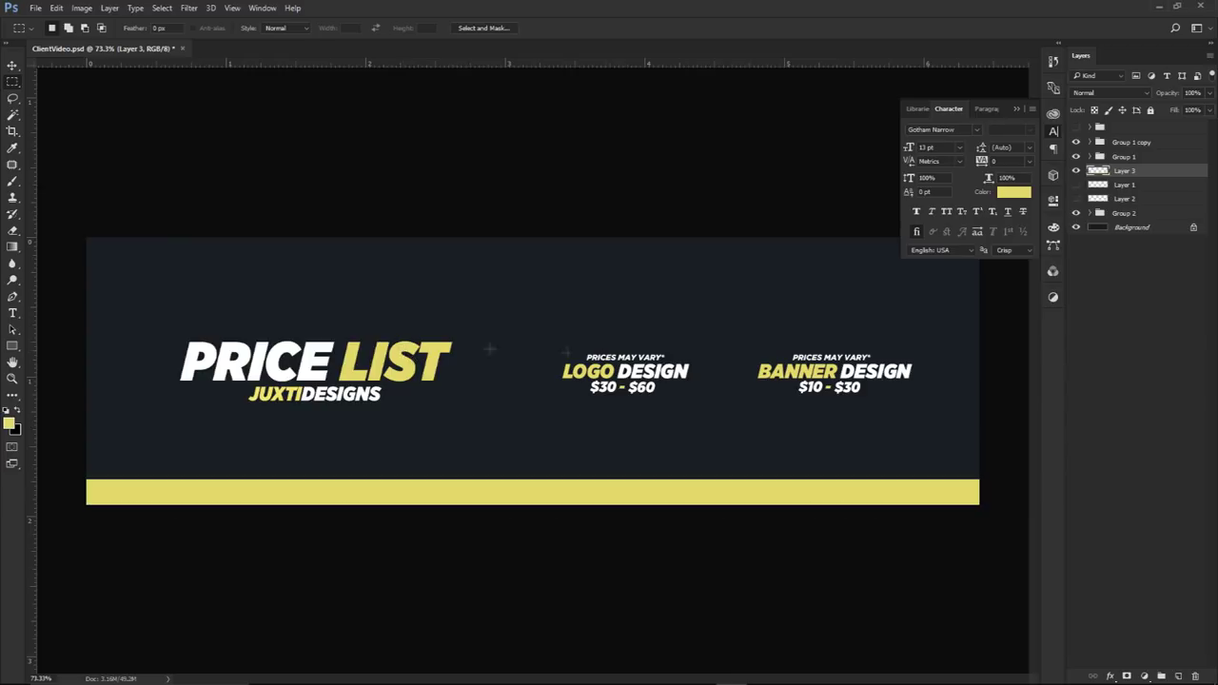
- Deselect the yellow strip and shift it down so only about half its height shows at the banner's bottom edge
key("ctrl+d")
key("v")
left_click_drag(596, 358, 591, 370)
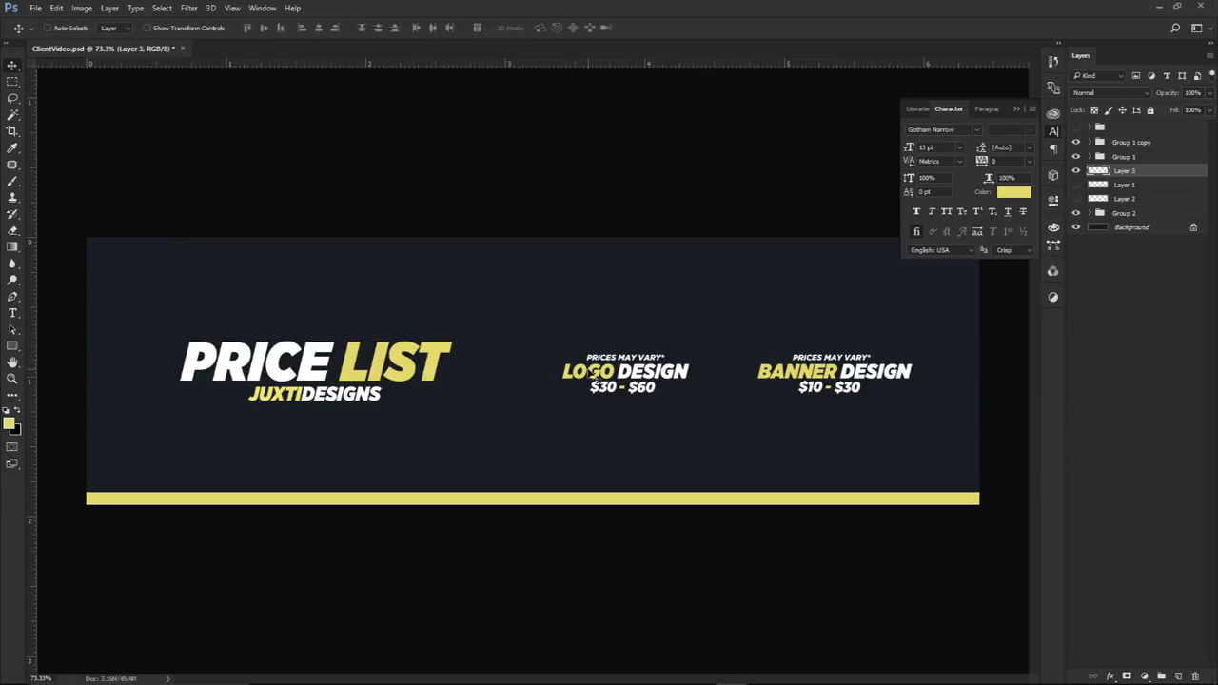
left_click(1055, 131)
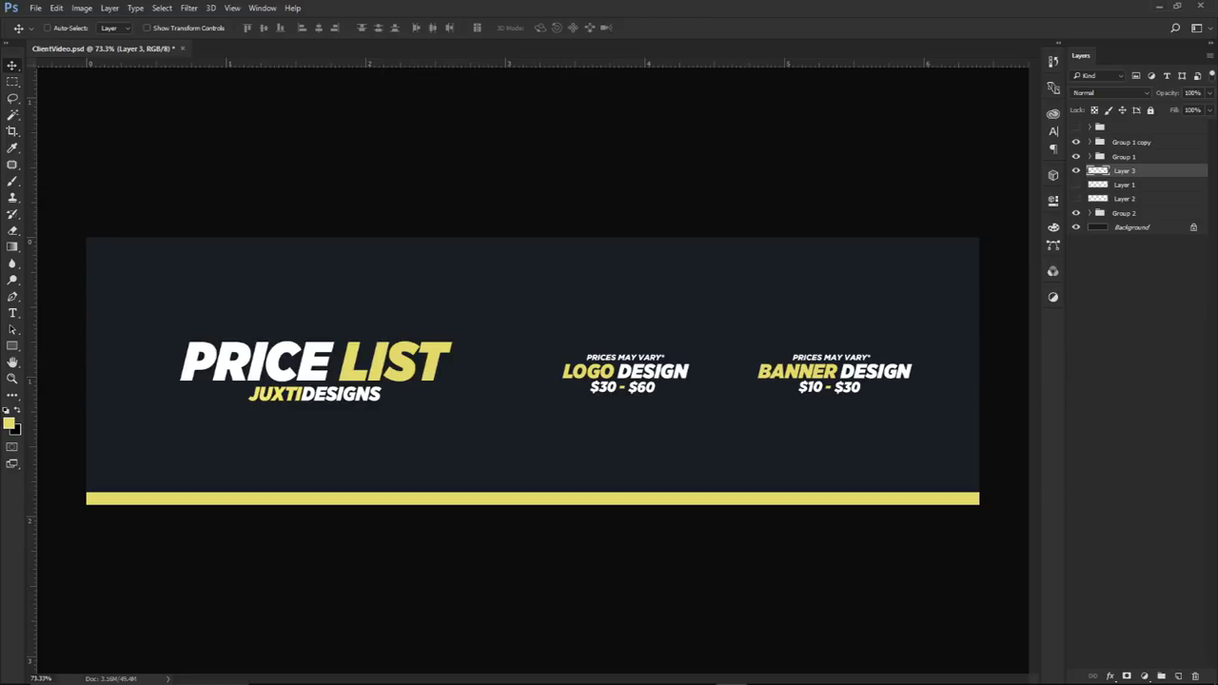
- Paste the copied vector logo into the banner, scale it down and place it below the JUXTIDESIGNS line
key("ctrl+v")
left_click_drag(653, 239, 554, 349)
key("v")
key("Return")
left_click_drag(610, 431, 393, 492)
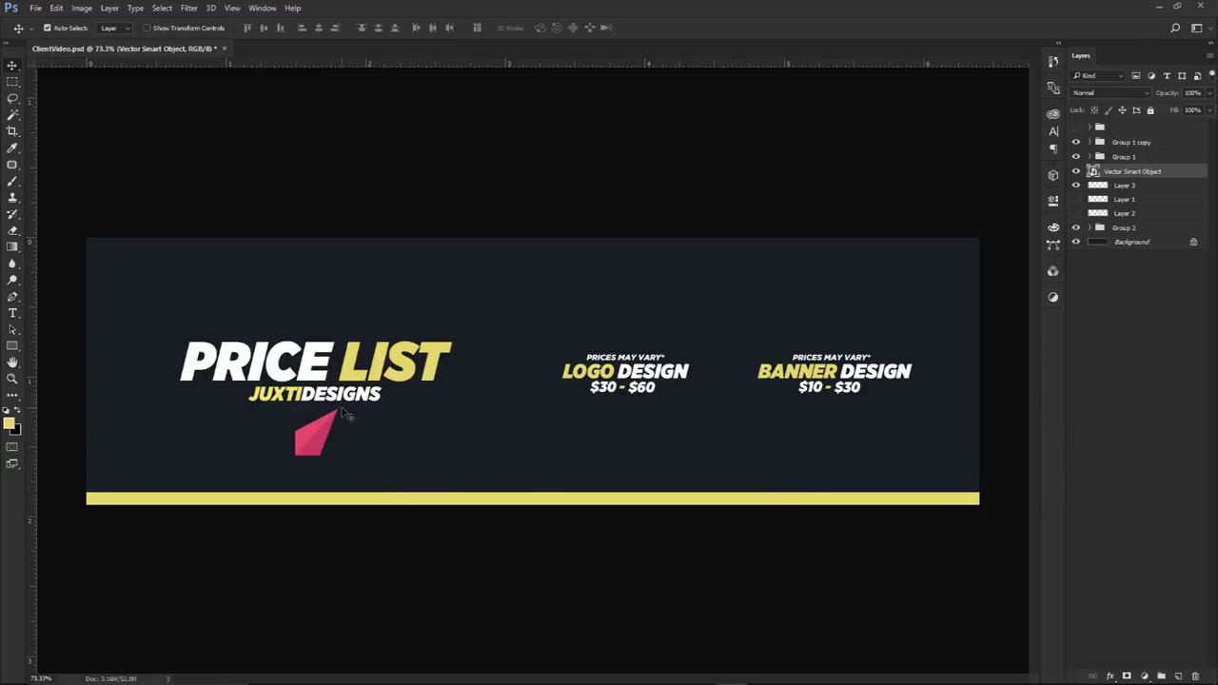
- Shrink the pasted logo further and move it beside the P of PRICE LIST
key("ctrl+t")
left_click_drag(339, 409, 326, 424)
key("Return")
left_click_drag(416, 460, 250, 394)
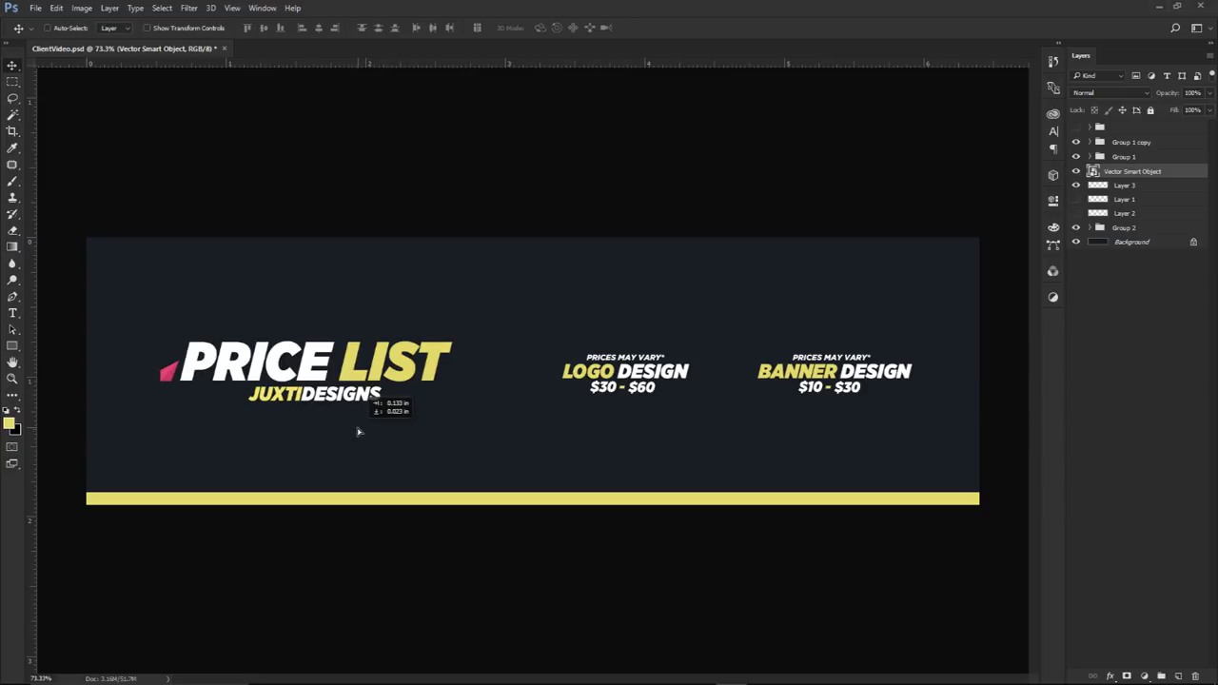
- Turn the small logo grey with a Hue/Saturation adjustment of saturation -100 and lightness -14
right_click(1133, 171)
key("Escape")
key("ctrl+u")
mouse_move(941, 315)
left_mouse_down()
mouse_move(867, 316)
mouse_move(940, 318)
mouse_move(904, 285)
mouse_move(879, 286)
mouse_move(932, 323)
left_mouse_up()
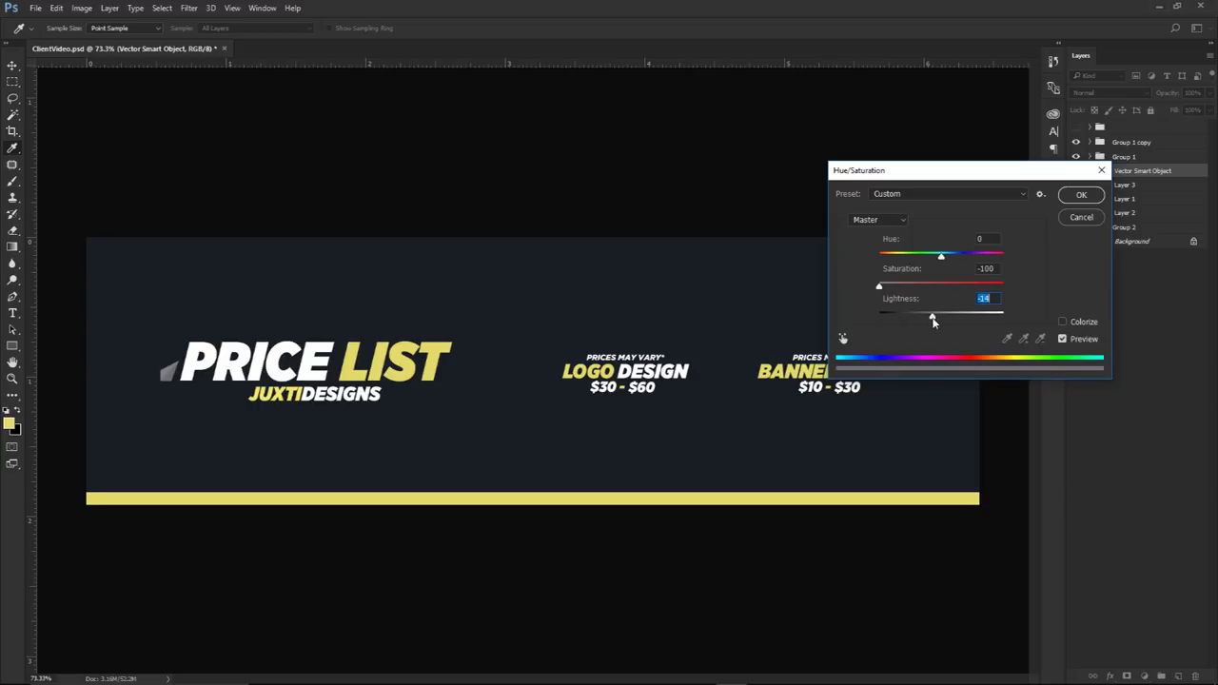
left_click(1080, 195)
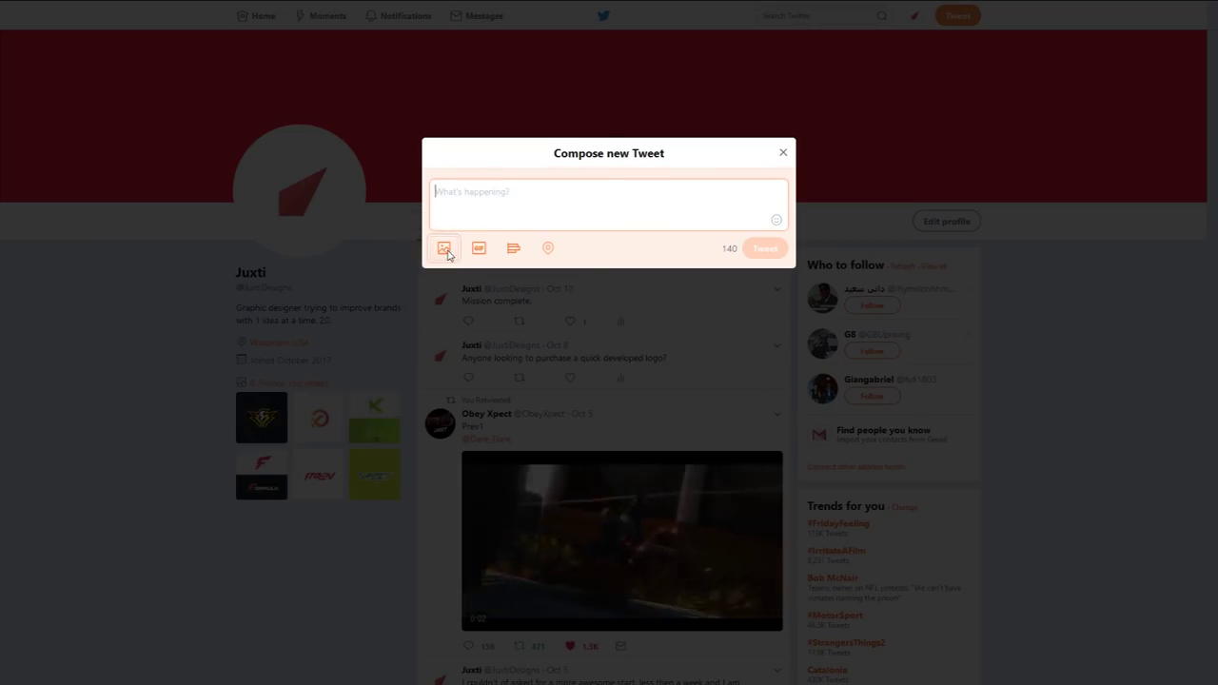
- In Twitter, post the ClientVideo image with the text "Price list 2017. Prices may vary upon what is requested."
left_click(444, 248)
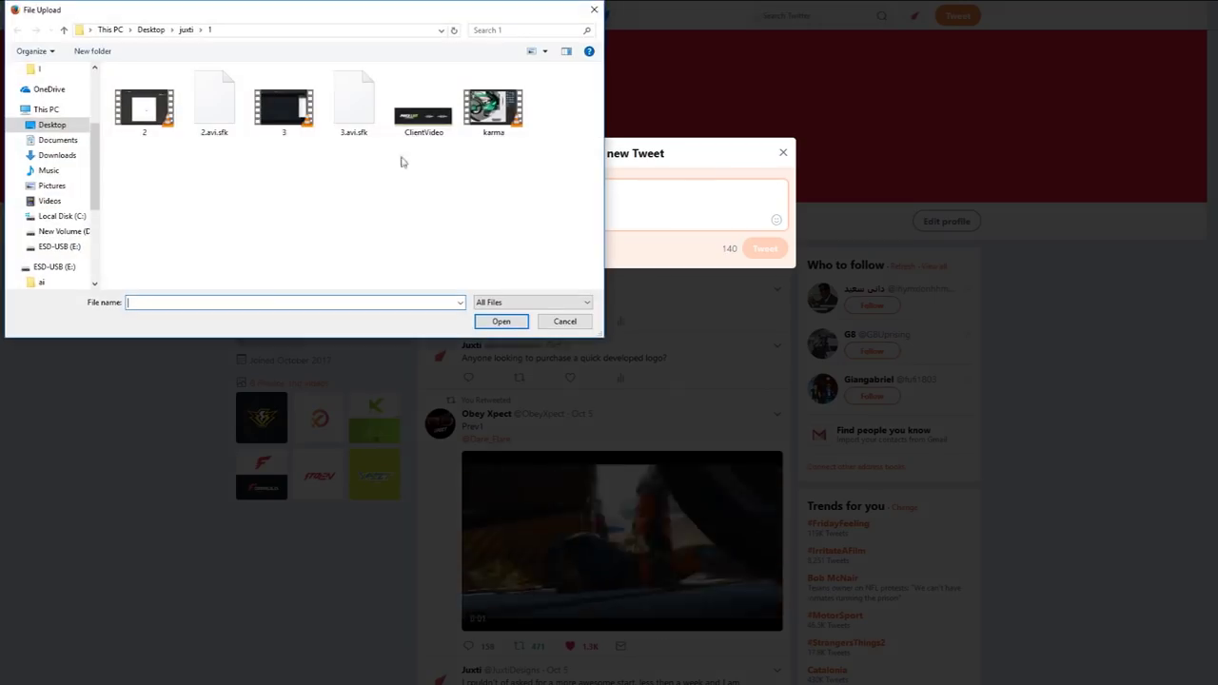
left_click(423, 112)
left_click(501, 321)
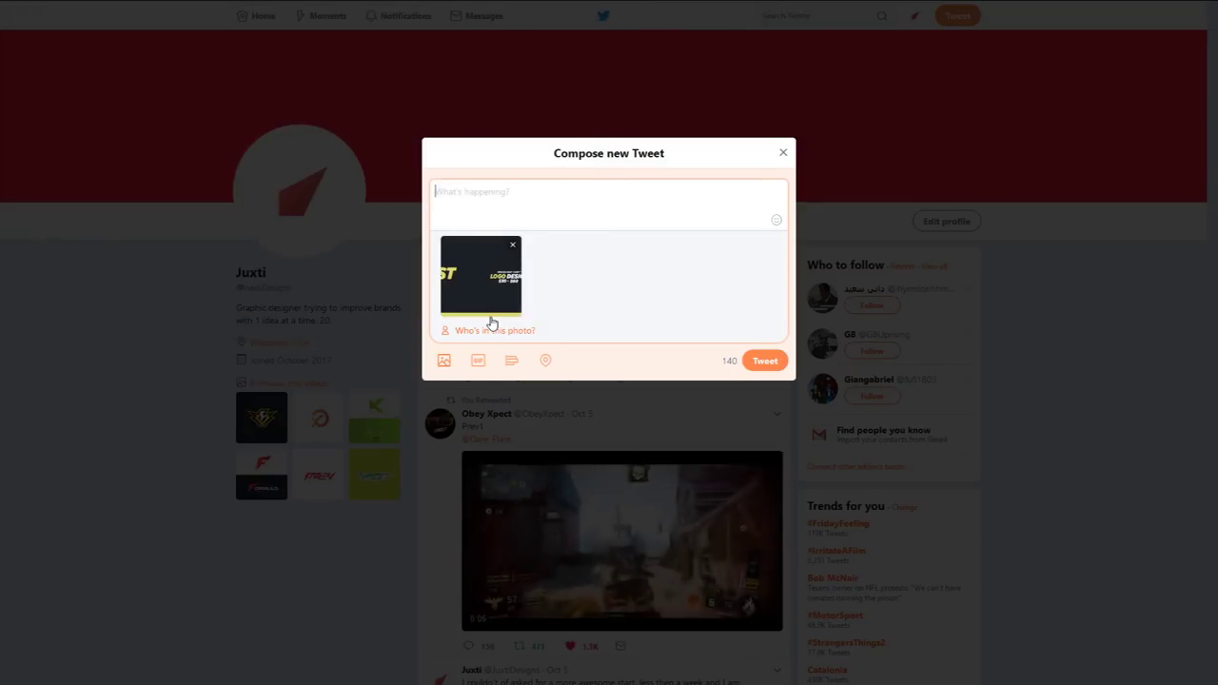
type("Price list 2017. Prices may vary upon what is requested.")
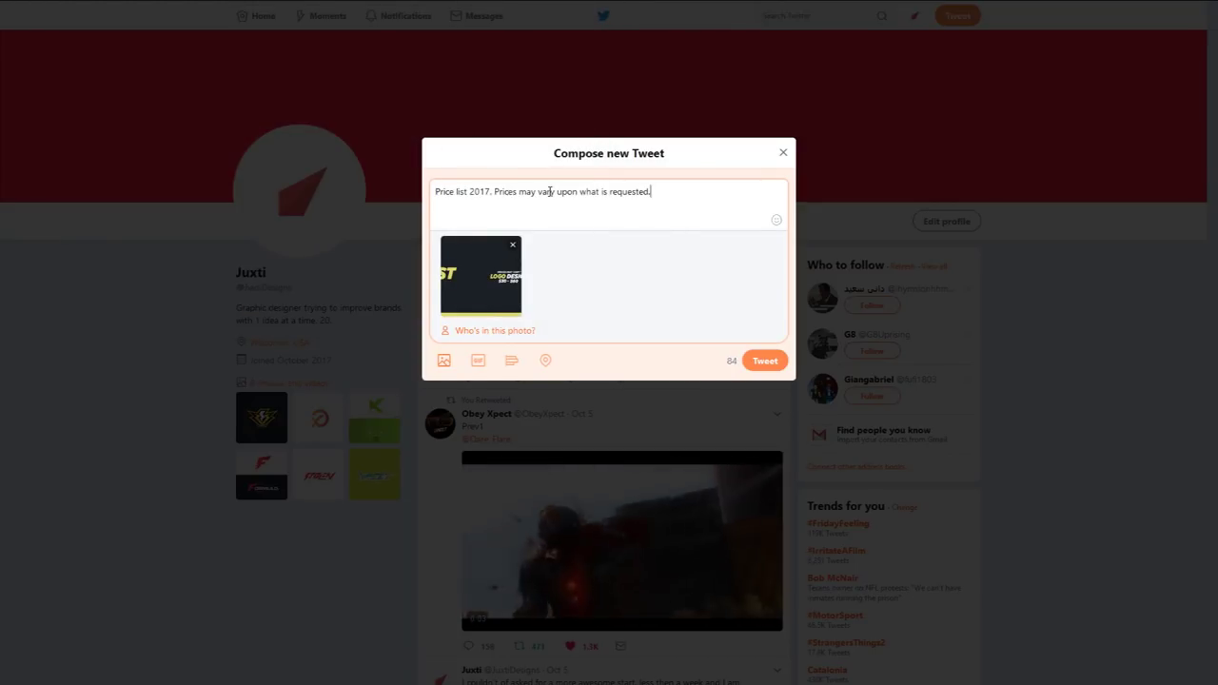
left_click(765, 359)
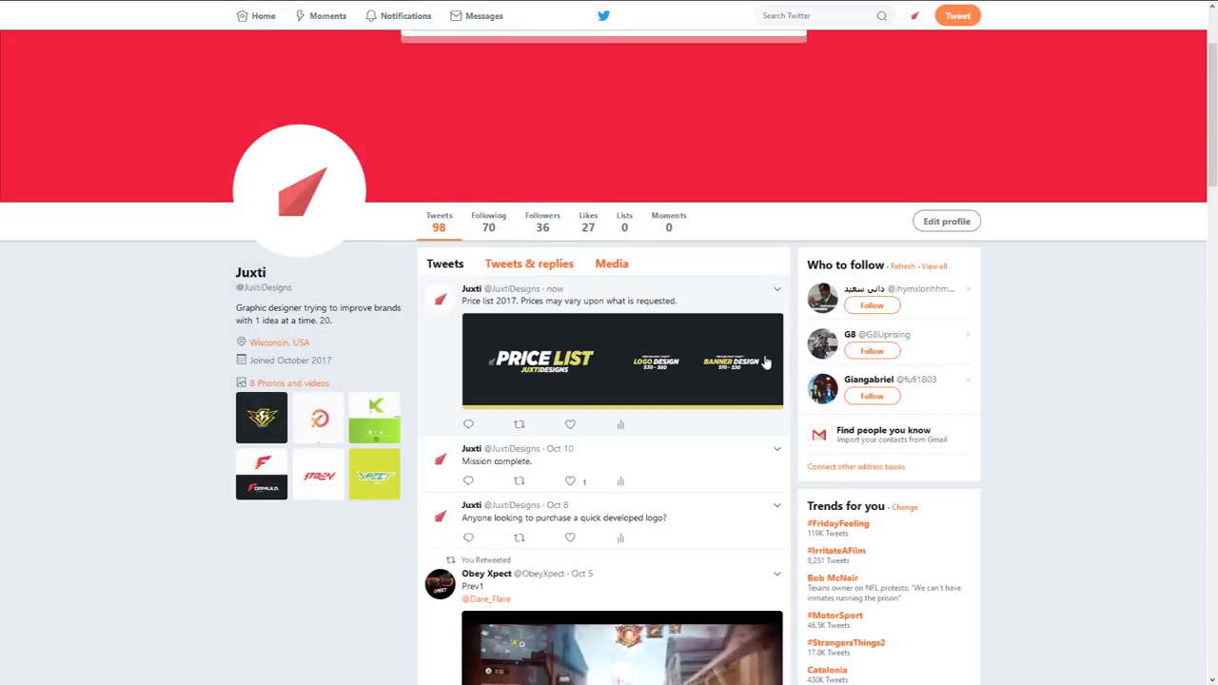
- Pin the new price list tweet to the top of the profile
left_click(776, 292)
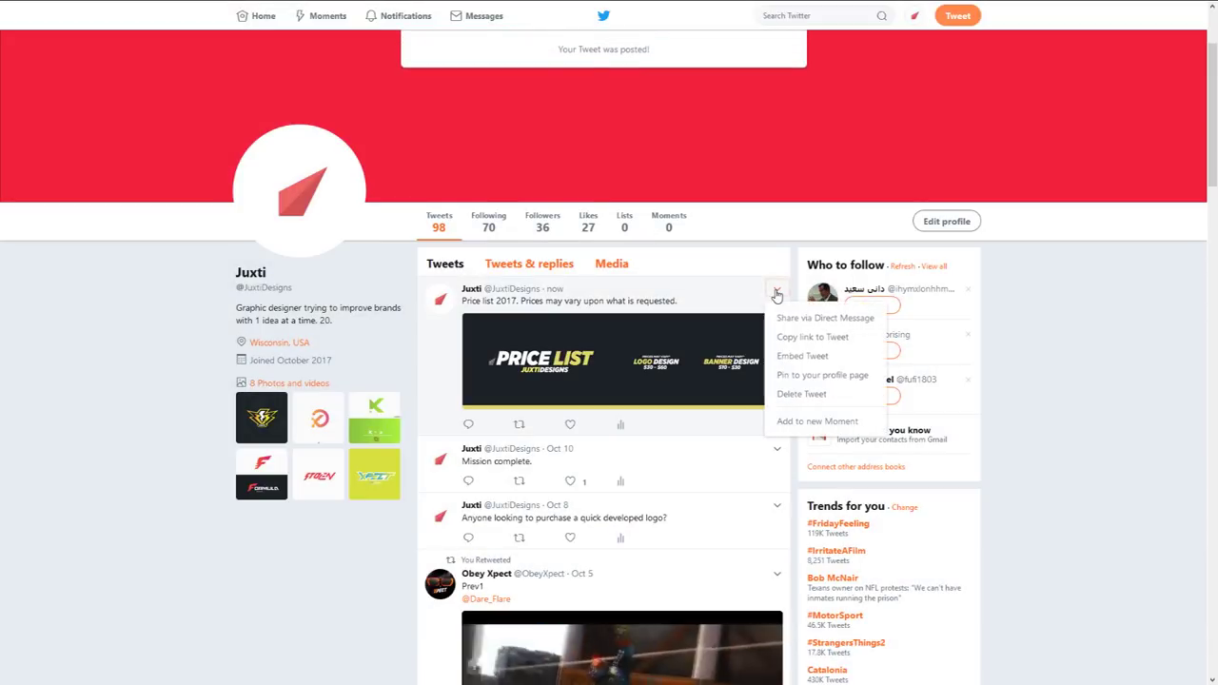
left_click(795, 377)
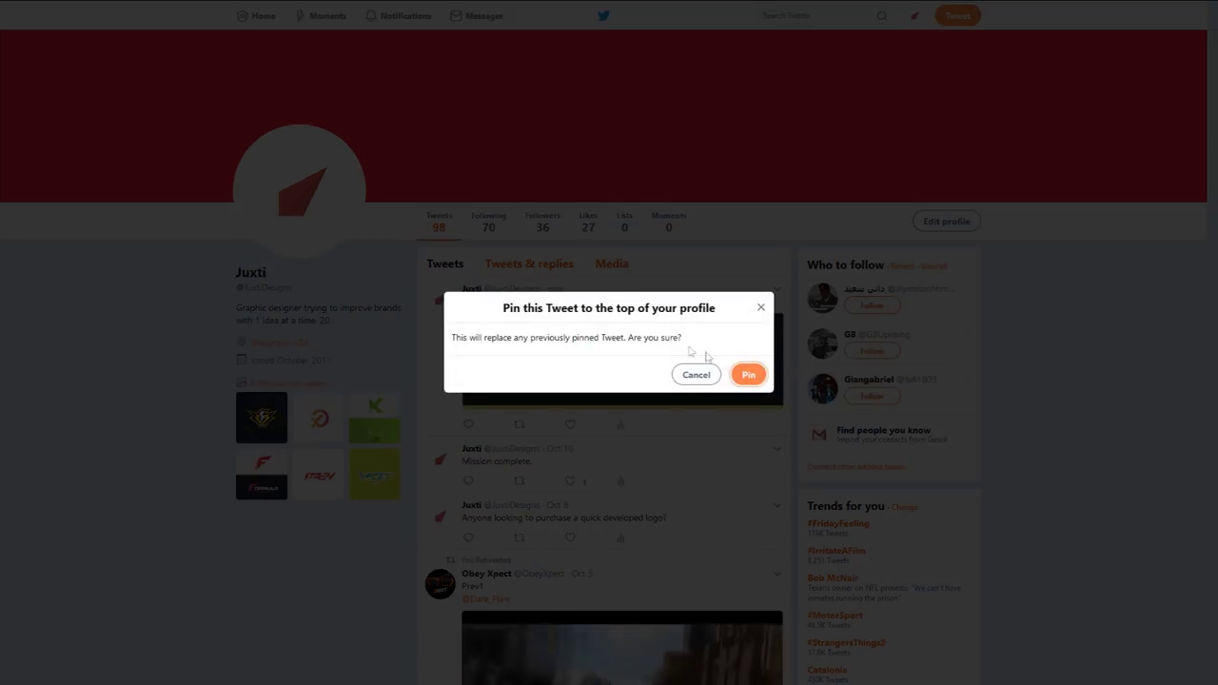
left_click(748, 375)
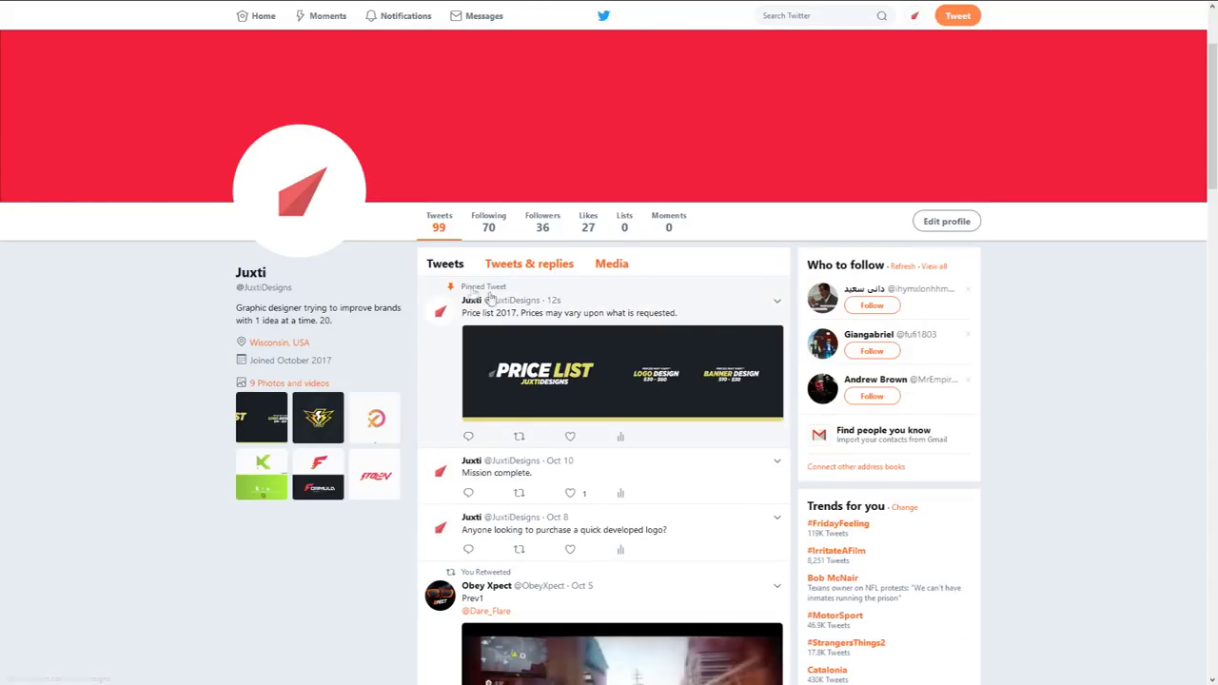
left_click(562, 369)
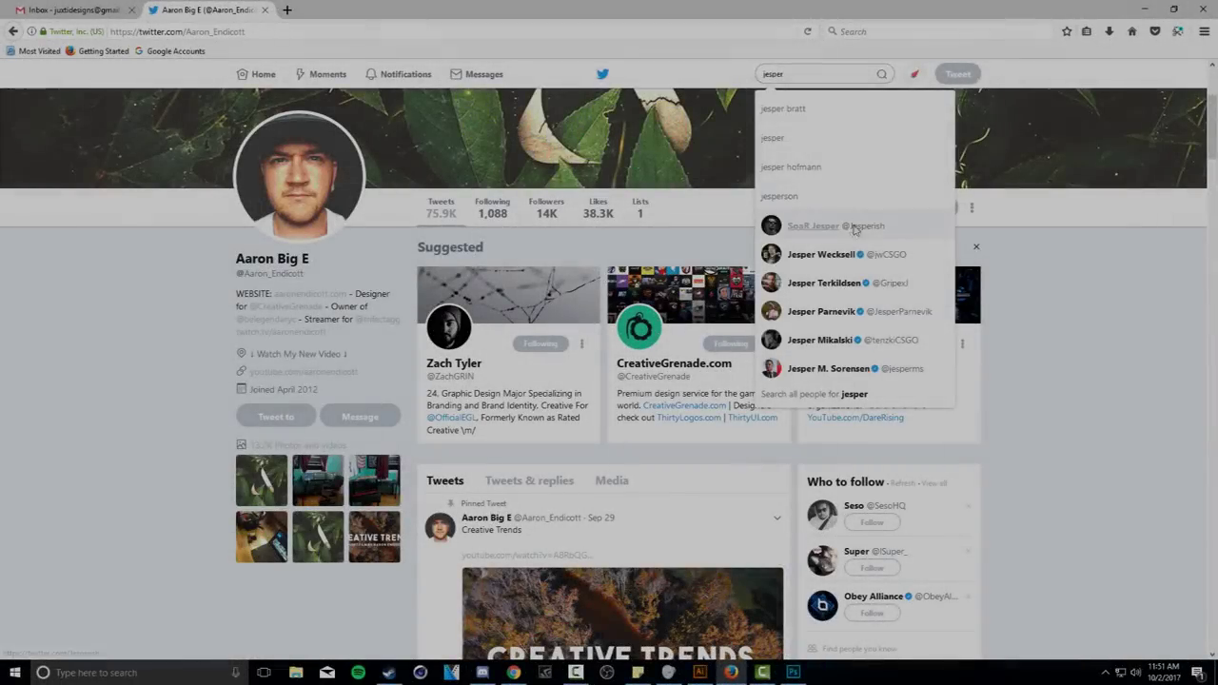
- Open the SoaR designer's profile from the search suggestions, follow the account and show the accounts it follows
left_click(857, 226)
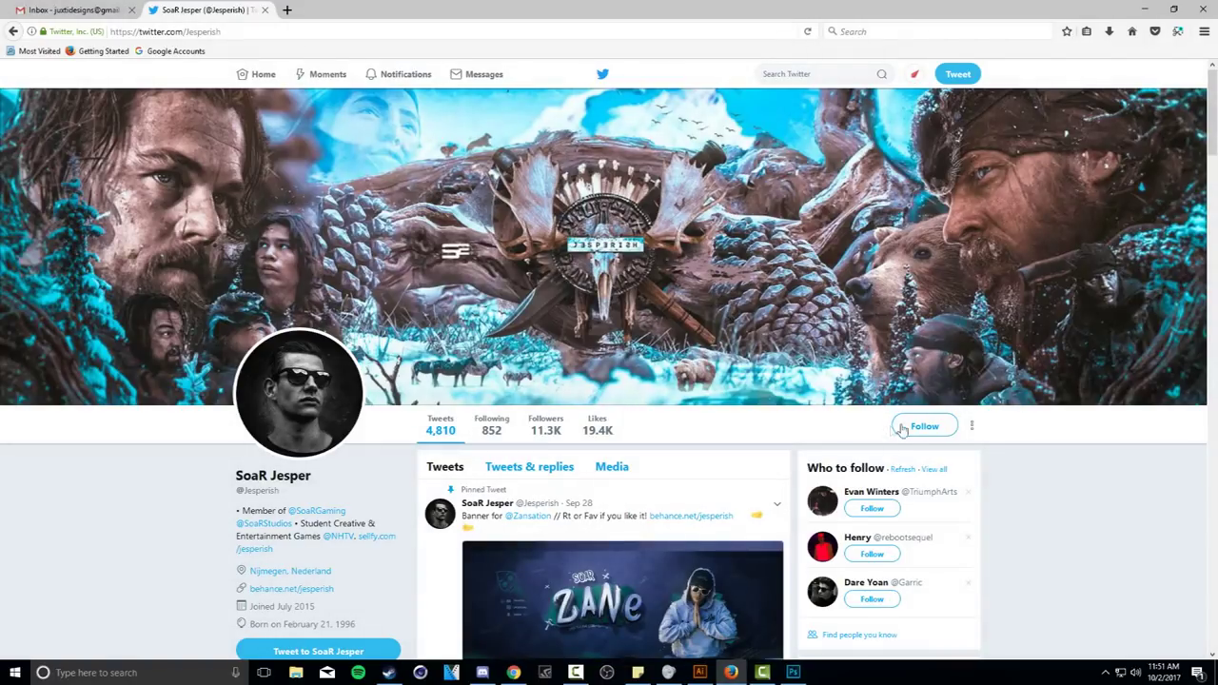
left_click(495, 430)
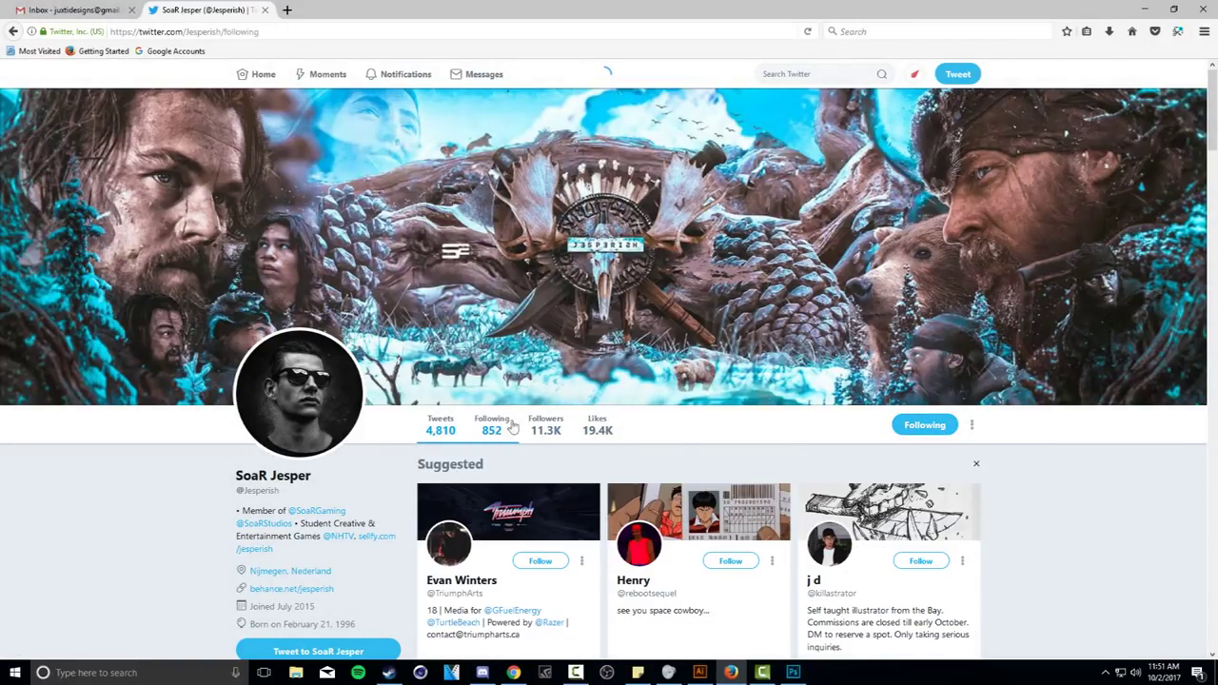
- Go through the designer's followed accounts and follow the designers and illustrators among them
scroll(571, 380, "down", 5)
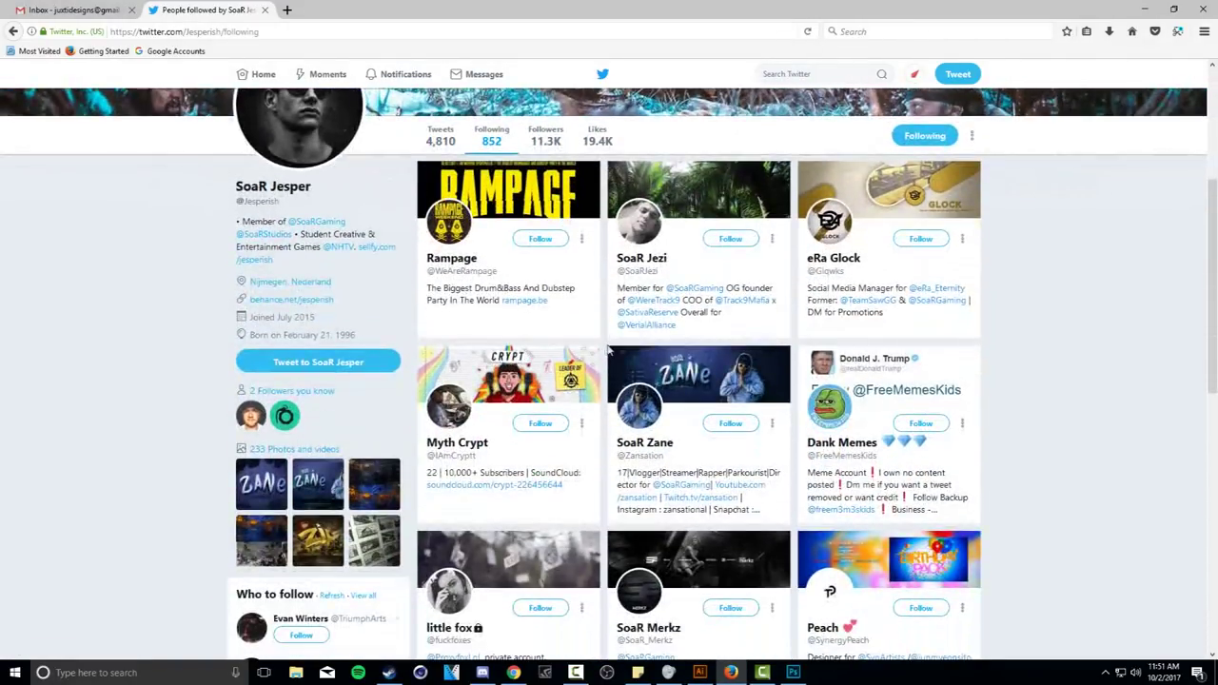
scroll(610, 351, "down", 2)
scroll(732, 328, "up", 2)
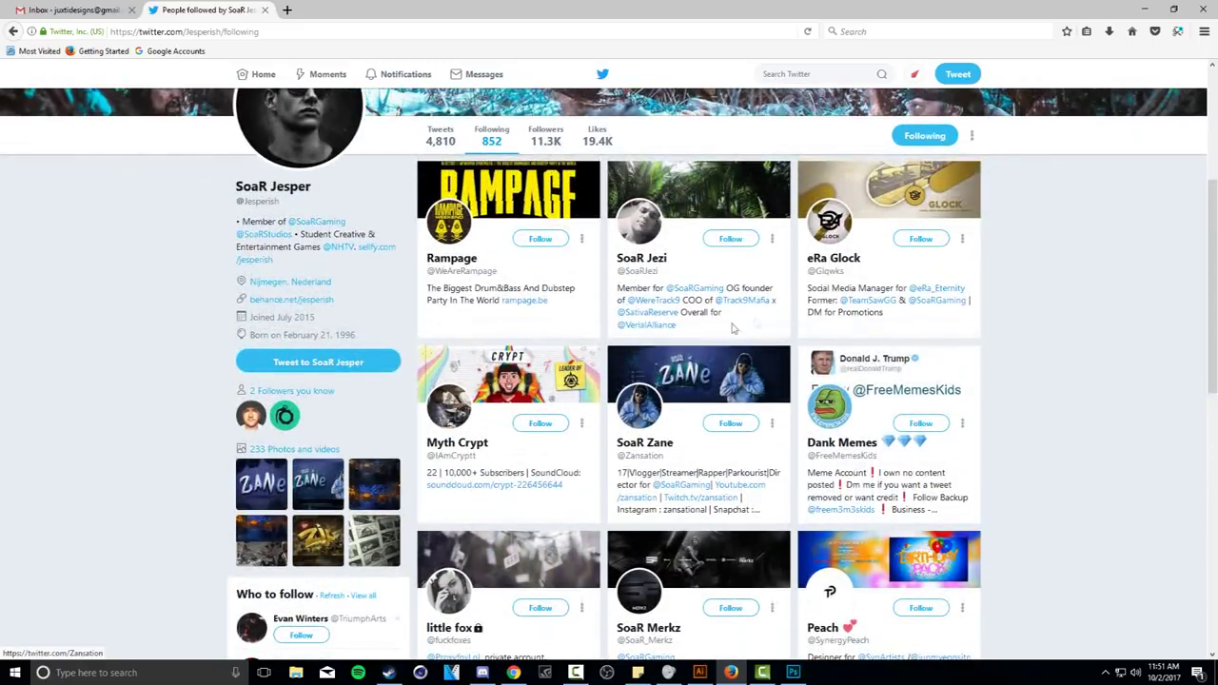
scroll(933, 252, "down", 4)
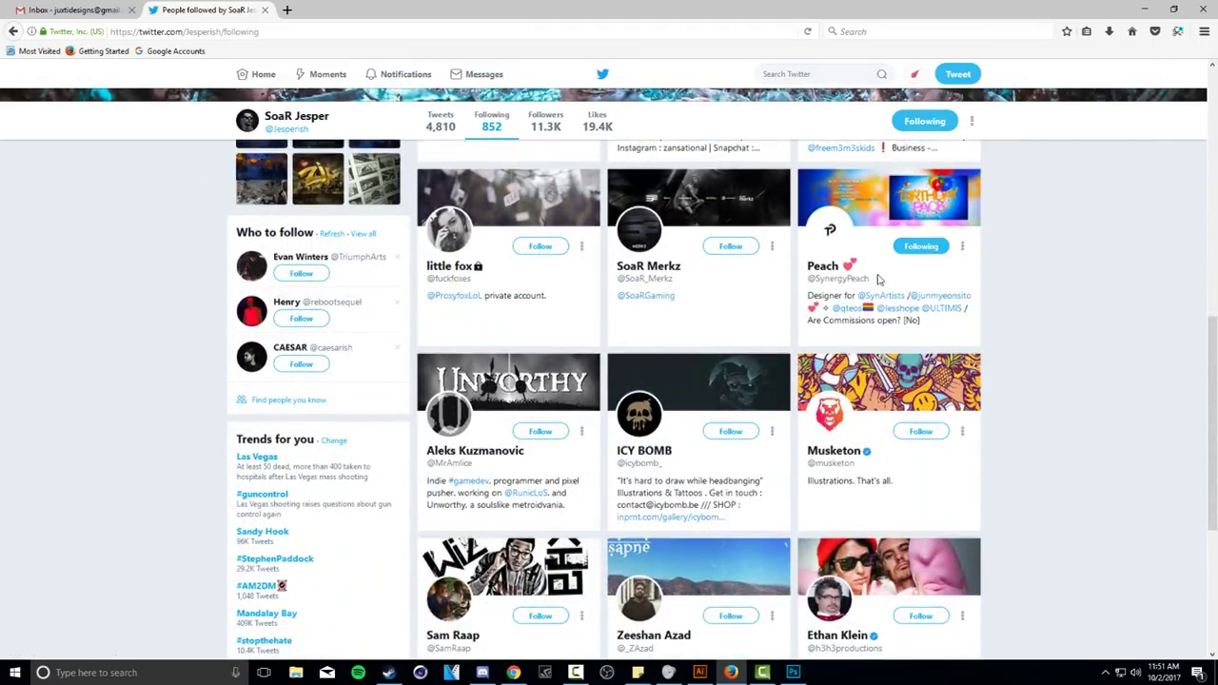
scroll(736, 360, "down", 5)
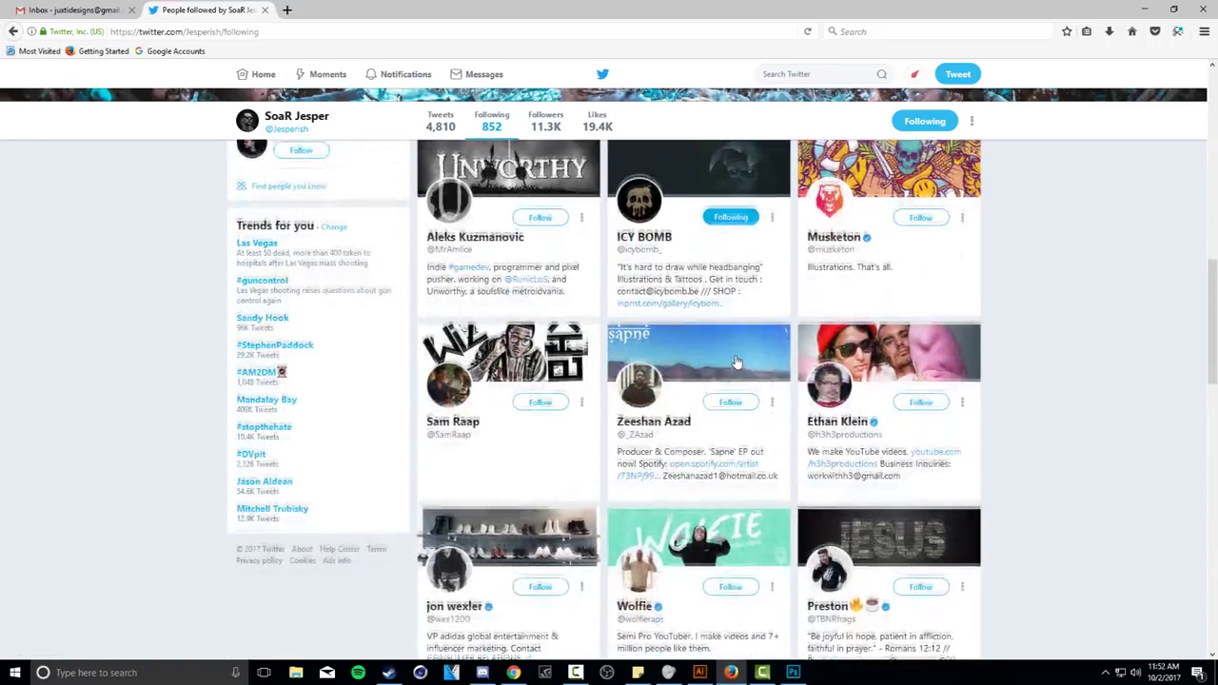
scroll(736, 359, "down", 3)
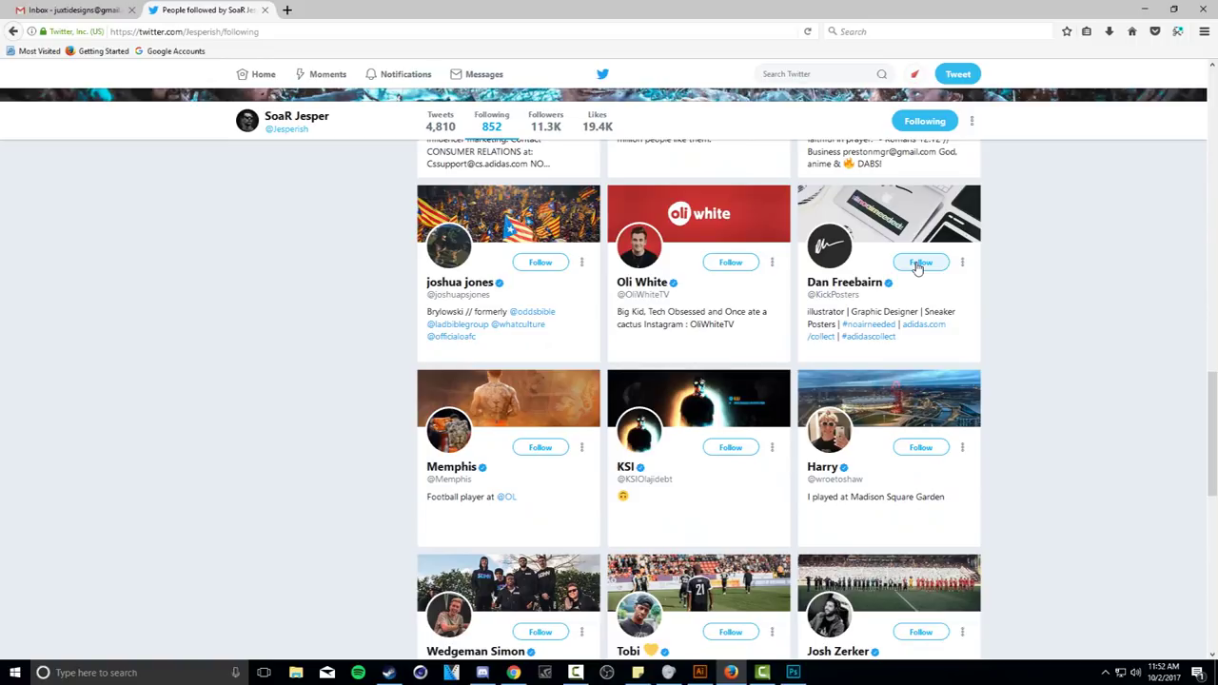
scroll(761, 363, "down", 3)
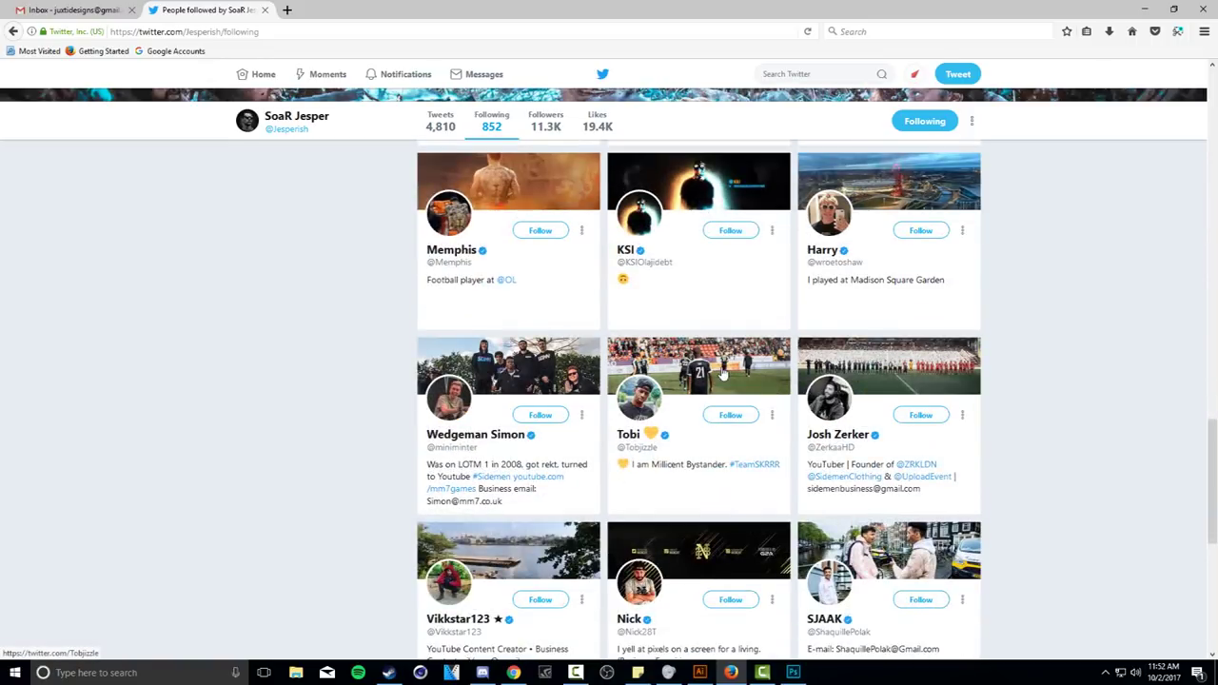
scroll(723, 373, "down", 4)
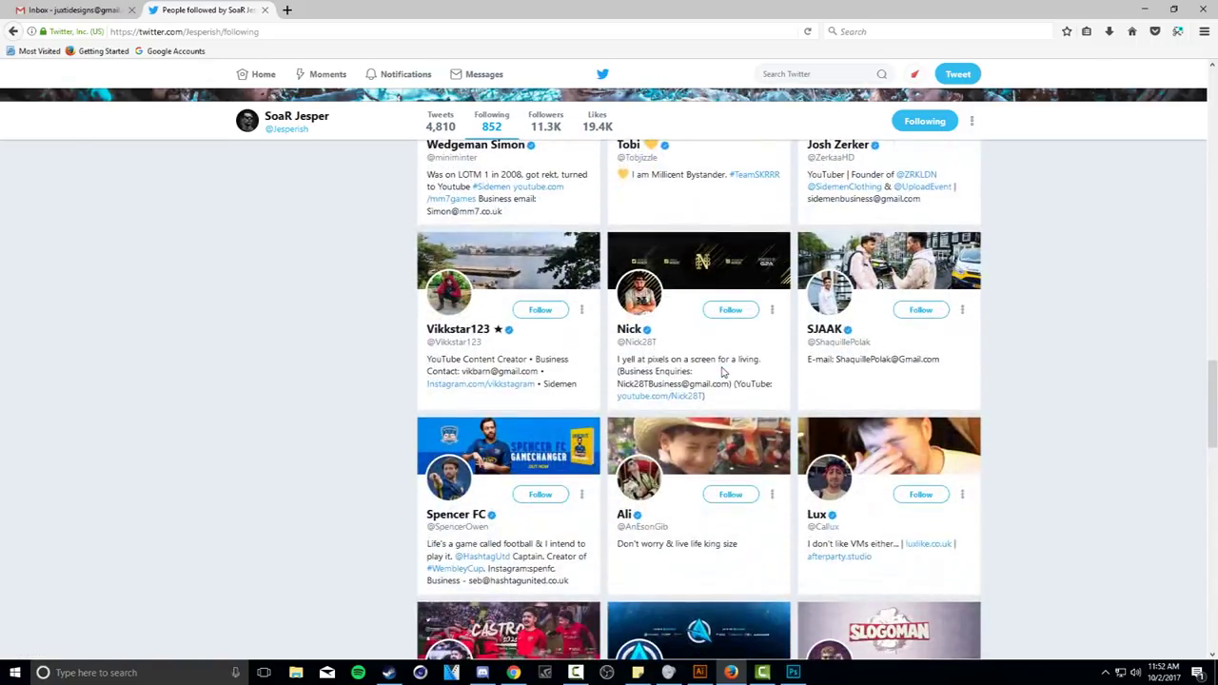
scroll(722, 372, "down", 3)
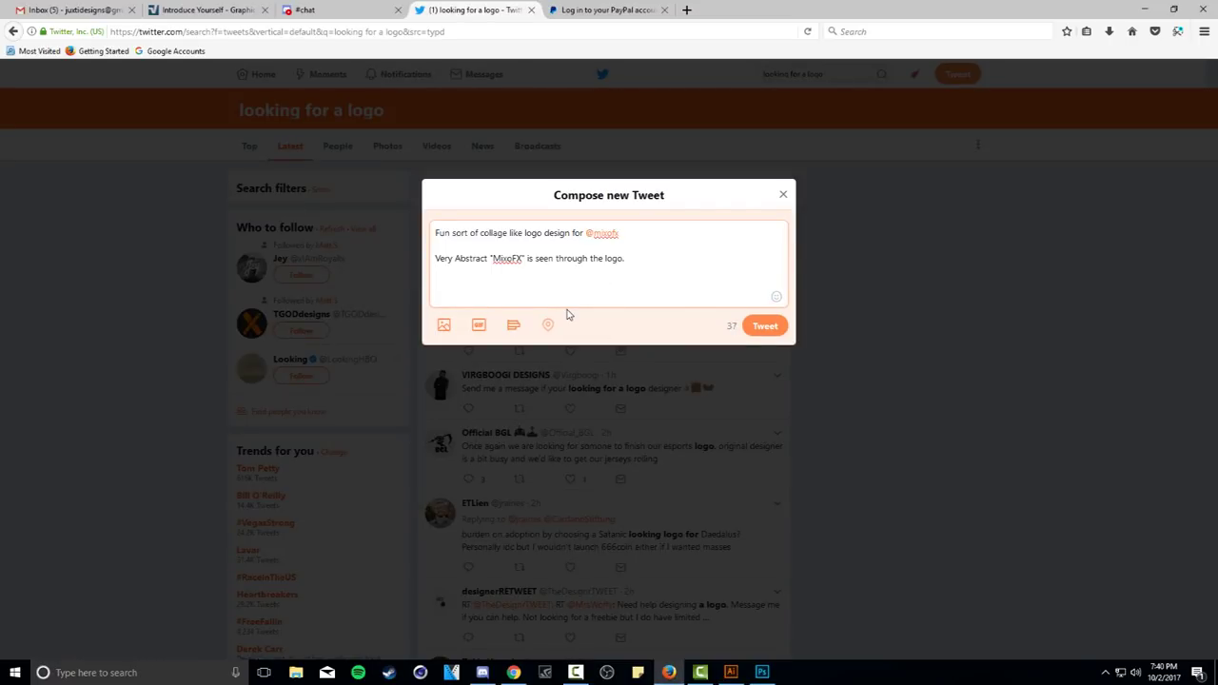
- Switch to Illustrator and round the stroke ends of the orange logo, including the M's foot and the L's tip
left_click(731, 672)
left_click(733, 497)
left_click_drag(720, 497, 737, 502)
left_click(291, 381)
left_click(160, 392)
left_click_drag(330, 271, 353, 250)
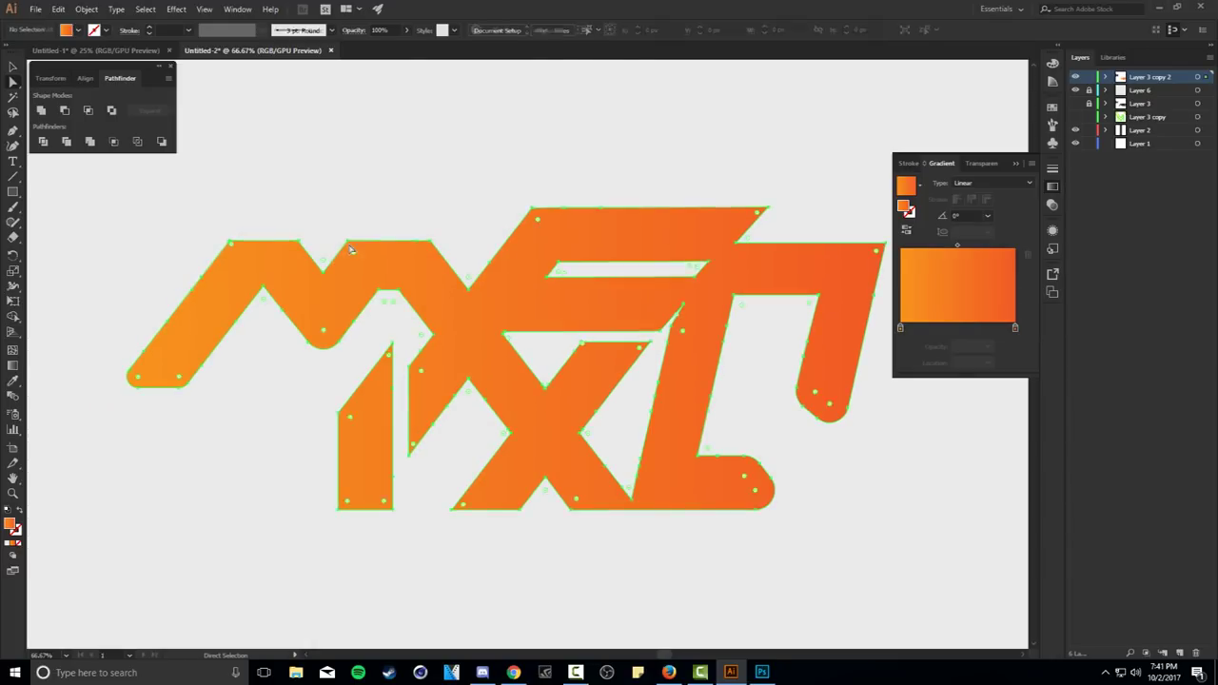
- Remove the extra anchor point at the top inner corner of the M's first arm and adjust the L's foot
scroll(307, 243, "up", 3)
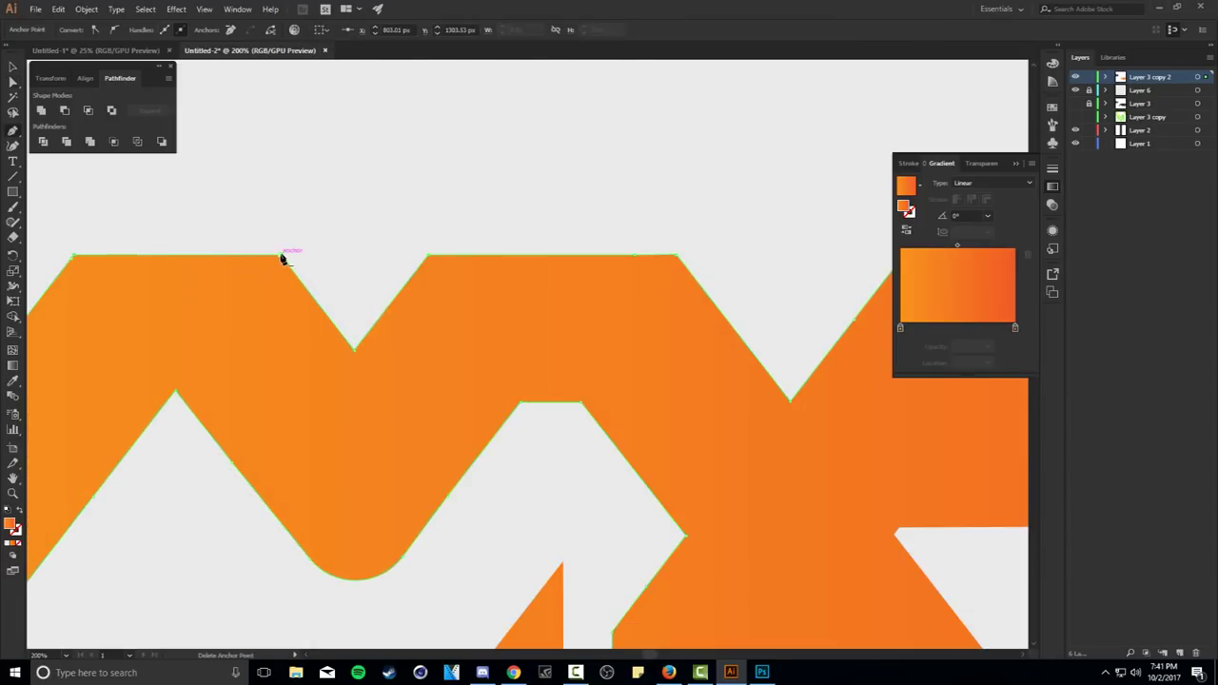
left_click_drag(282, 257, 280, 258)
key("ctrl+0")
scroll(786, 465, "up", 3)
left_click(613, 540)
left_click_drag(654, 551, 656, 552)
key("ctrl+0")
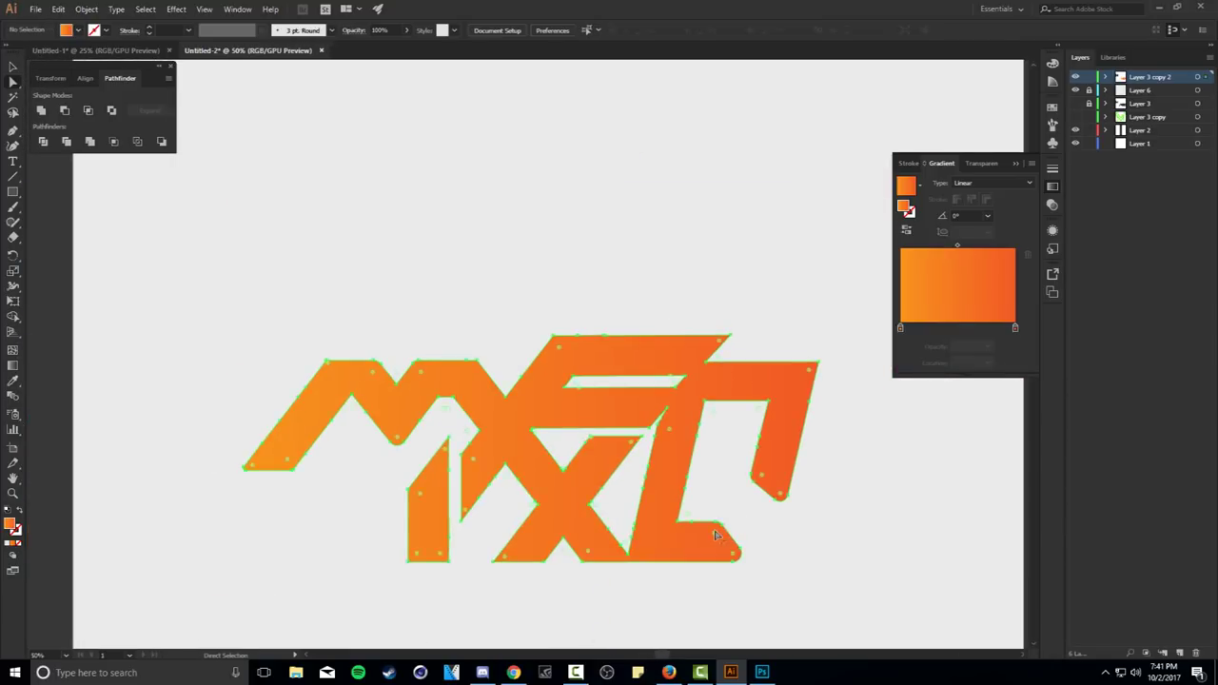
- Round the M's two upper inner corners and refine the corner rounding at the end of the L's foot
scroll(715, 533, "up", 2)
key("v")
left_click(145, 447)
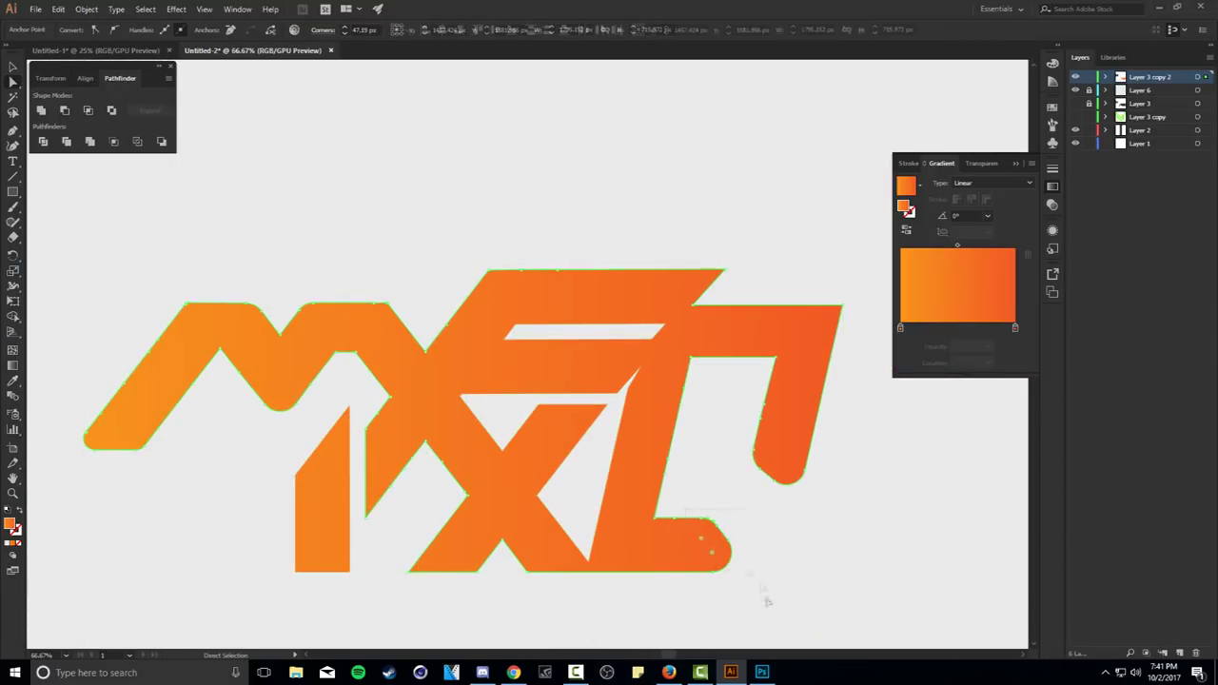
key("ctrl+0")
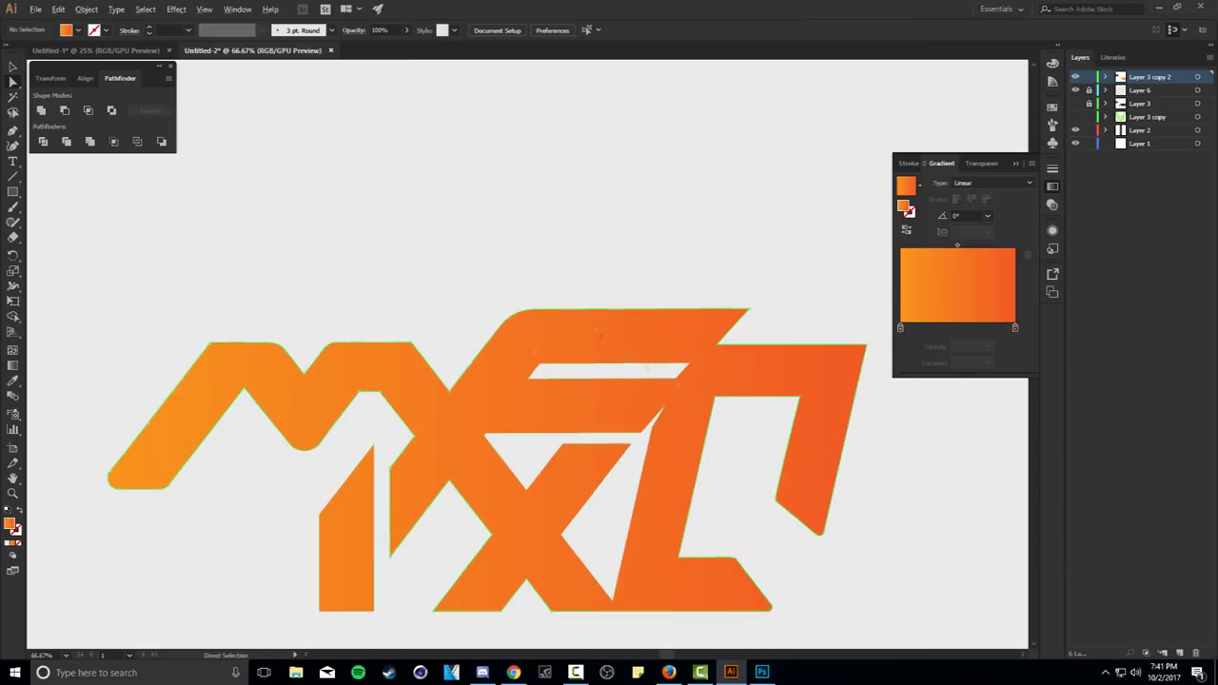
- Round the X's two bottom corners beside its notch and the lower outer corner of the separate stem
scroll(756, 465, "down", 1)
scroll(494, 444, "up", 3)
left_click(312, 468)
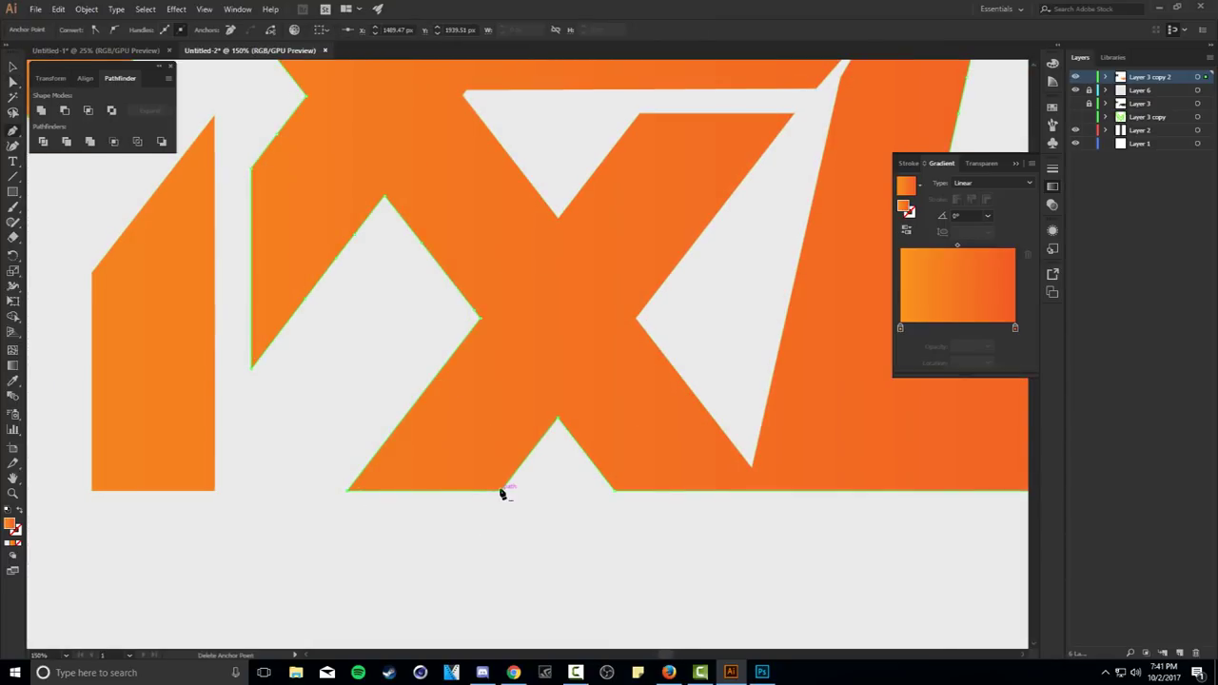
key("a")
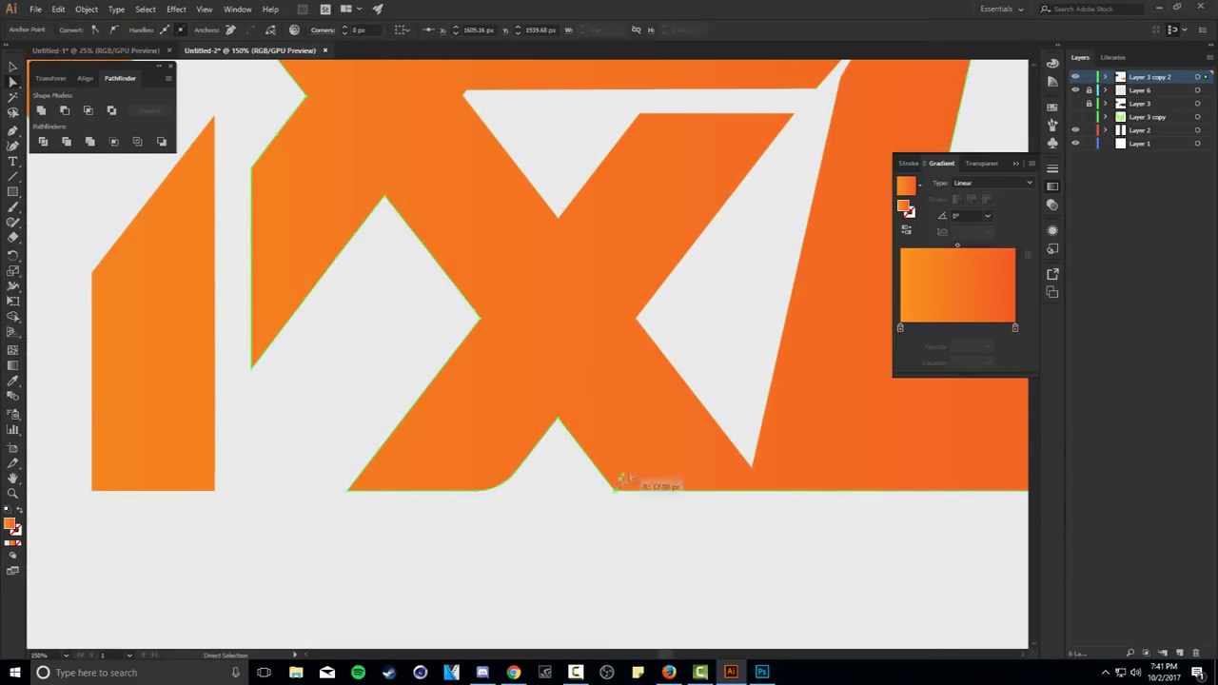
left_click(623, 522)
key("ctrl+0")
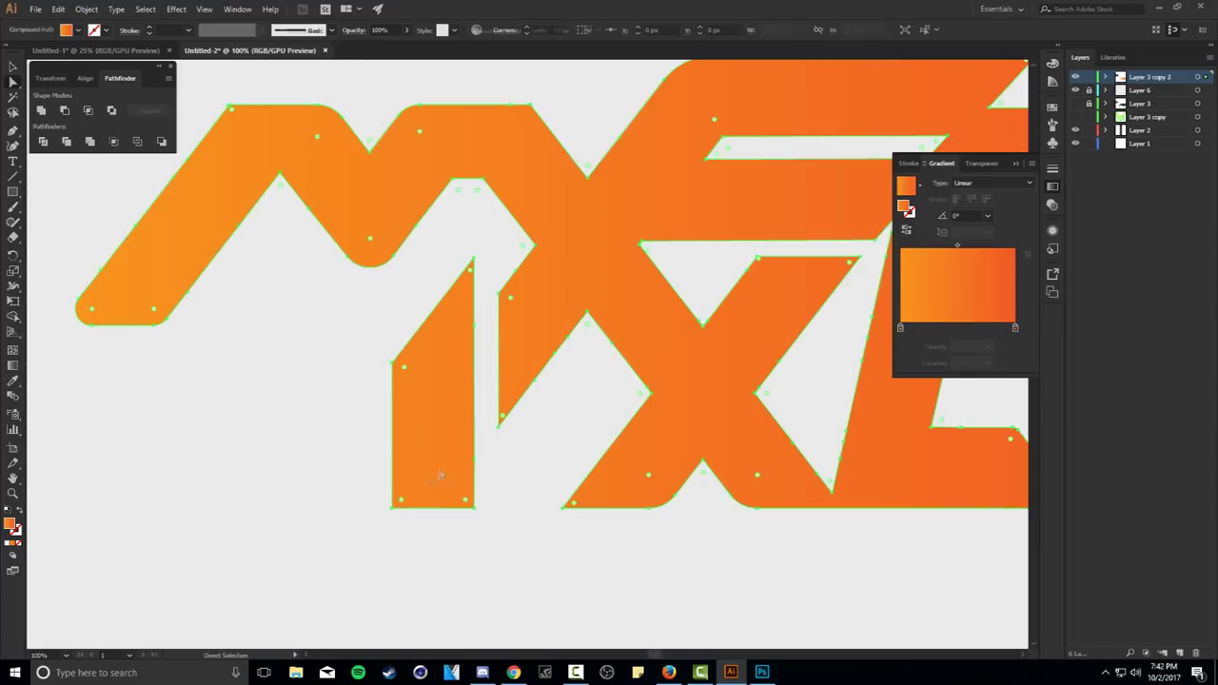
left_click(380, 492)
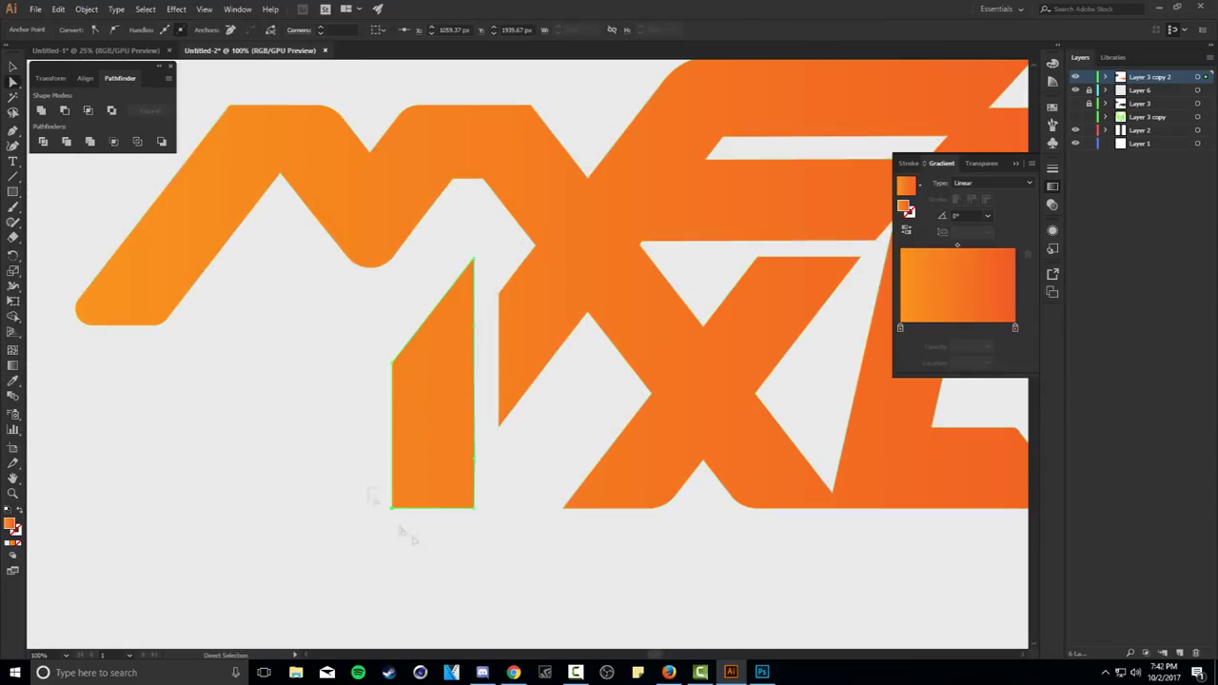
key("ctrl+0")
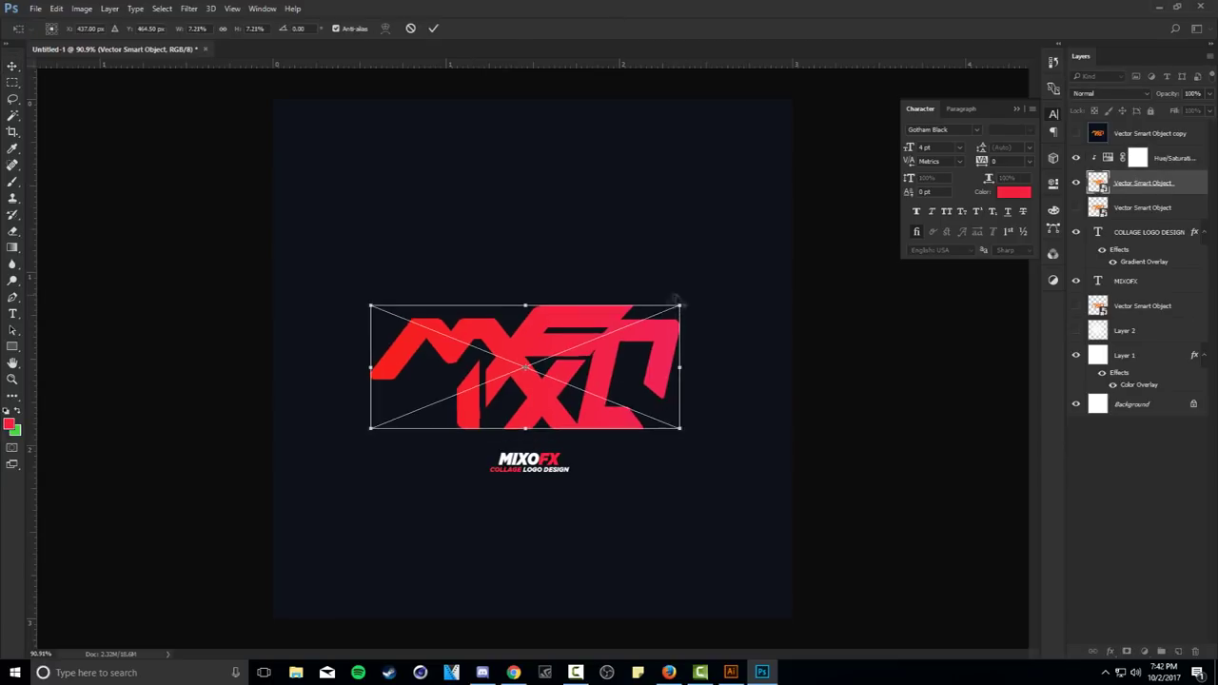
- Place the refined logo above the MIXOFX text in Photoshop, reposition the artwork, and export the composition for web as PNG-24
key("Return")
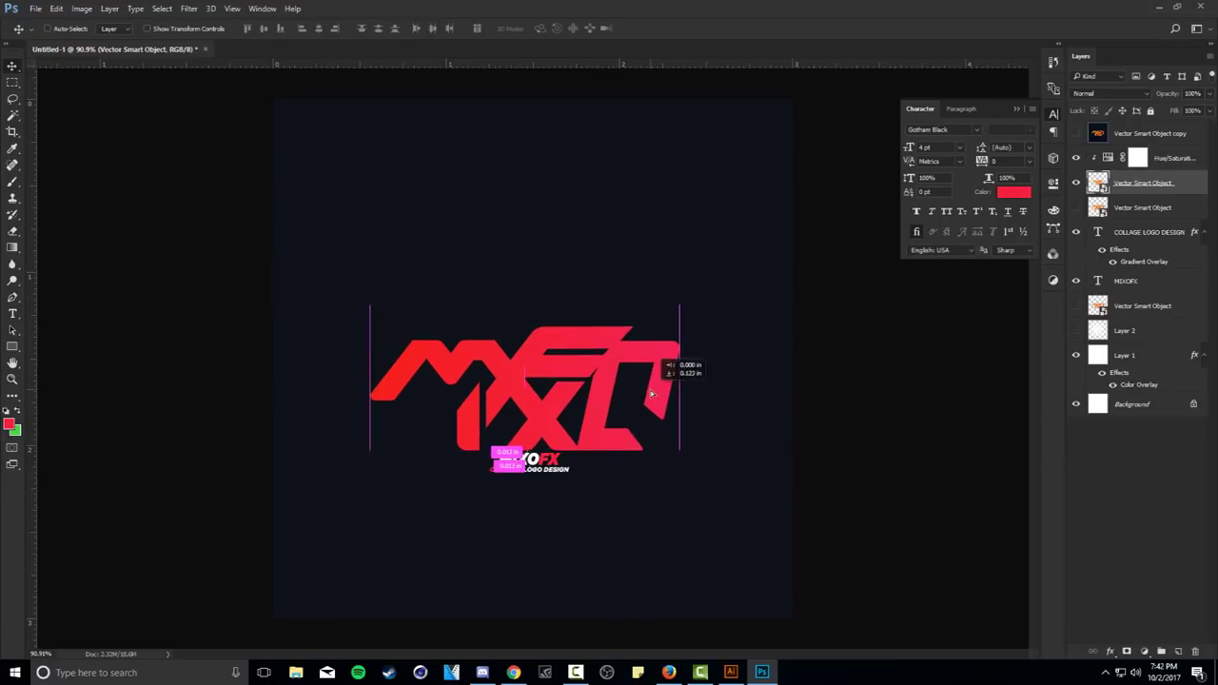
left_click_drag(656, 329, 658, 331)
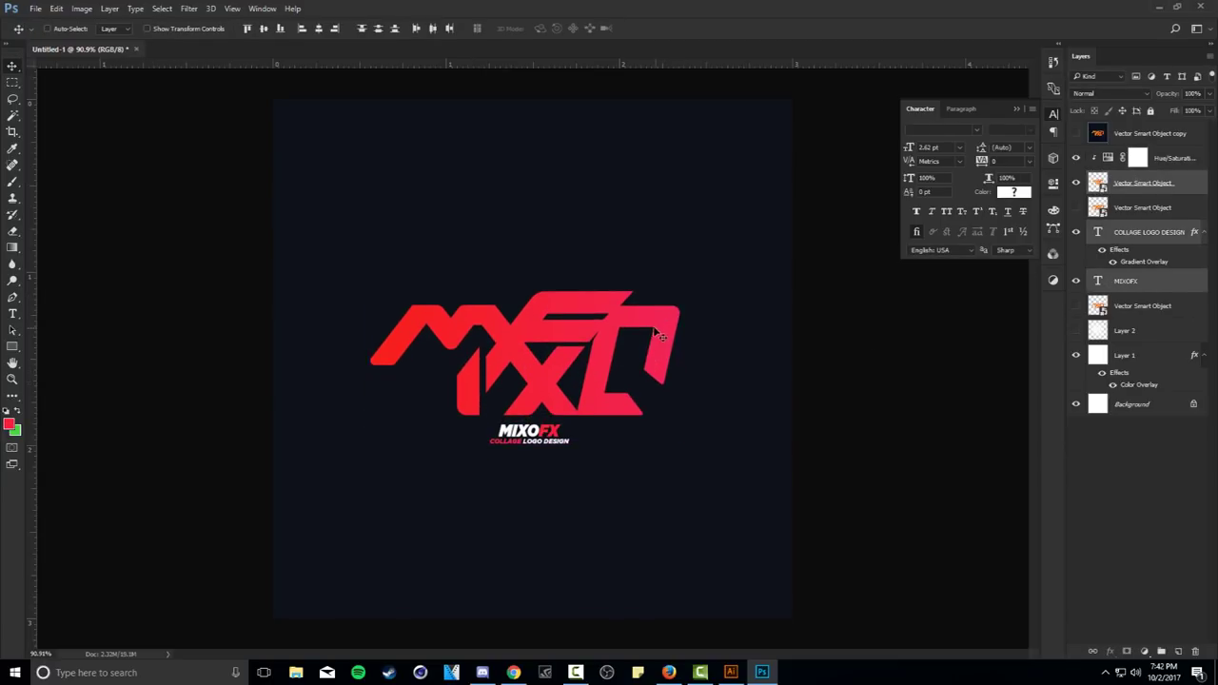
left_click(35, 8)
left_click(257, 228)
left_click(998, 640)
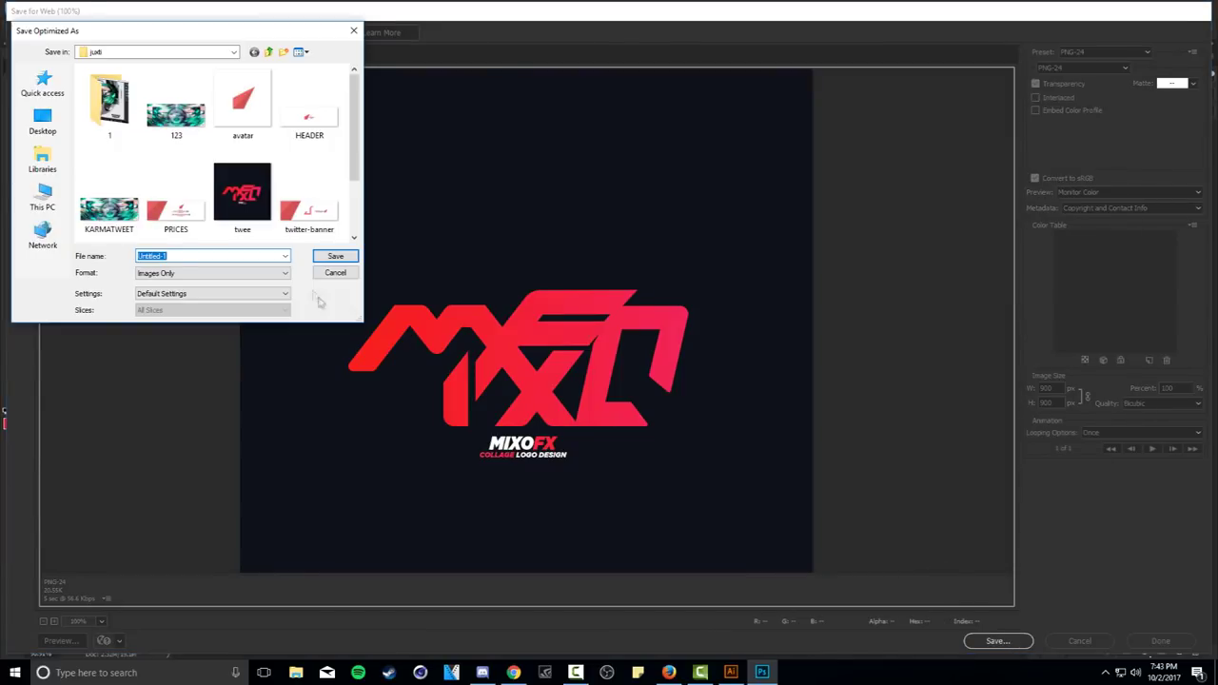
type("mi")
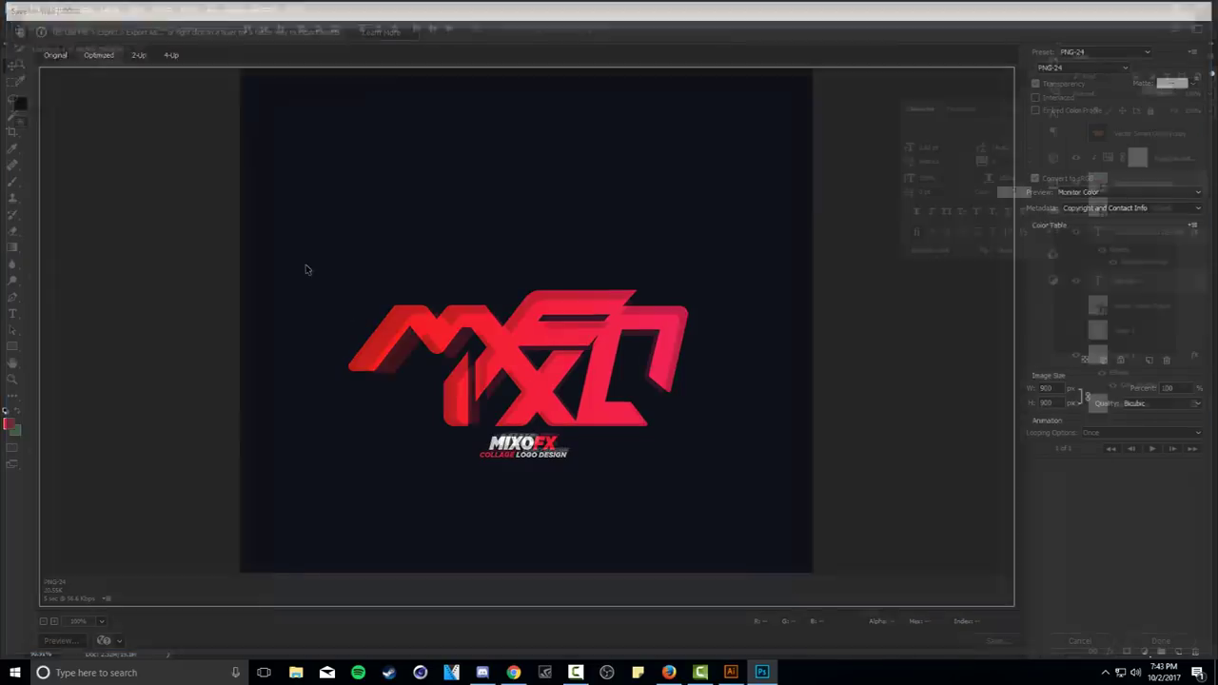
- Return the M's lower middle point to a sharp corner in Illustrator and place the updated logo in Photoshop, about 1.8 in wide
mouse_move(669, 673)
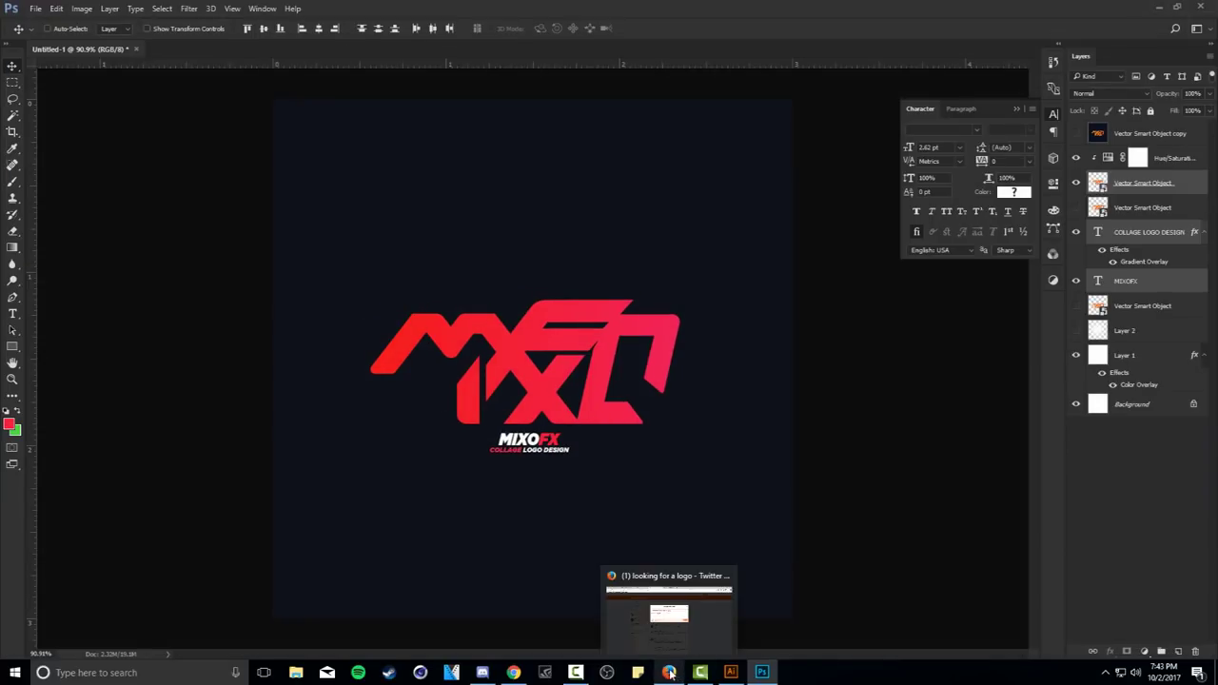
left_click(731, 673)
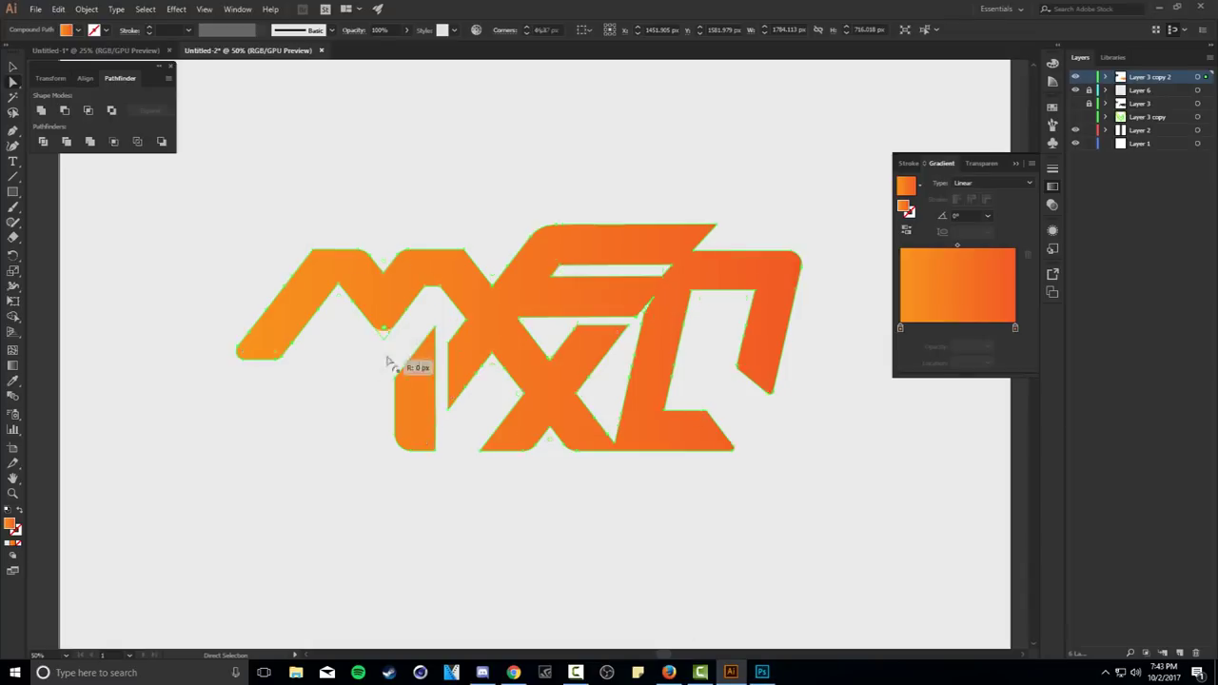
left_click_drag(387, 362, 533, 353)
left_click_drag(789, 245, 689, 285)
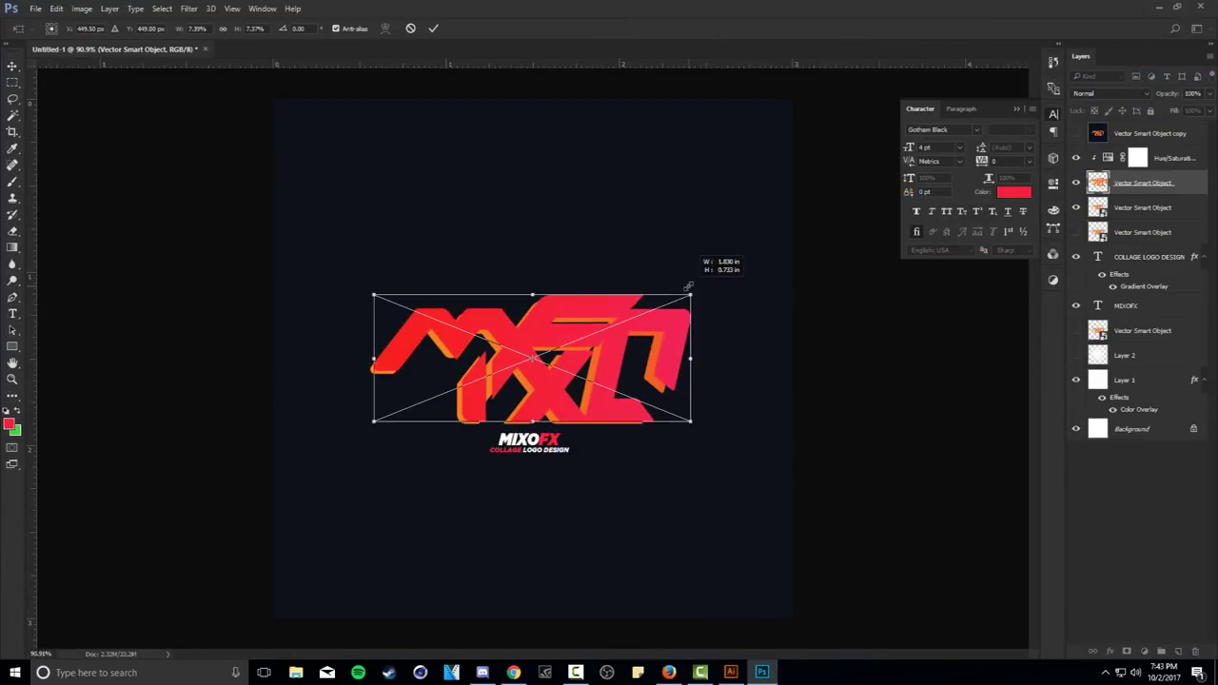
key("Return")
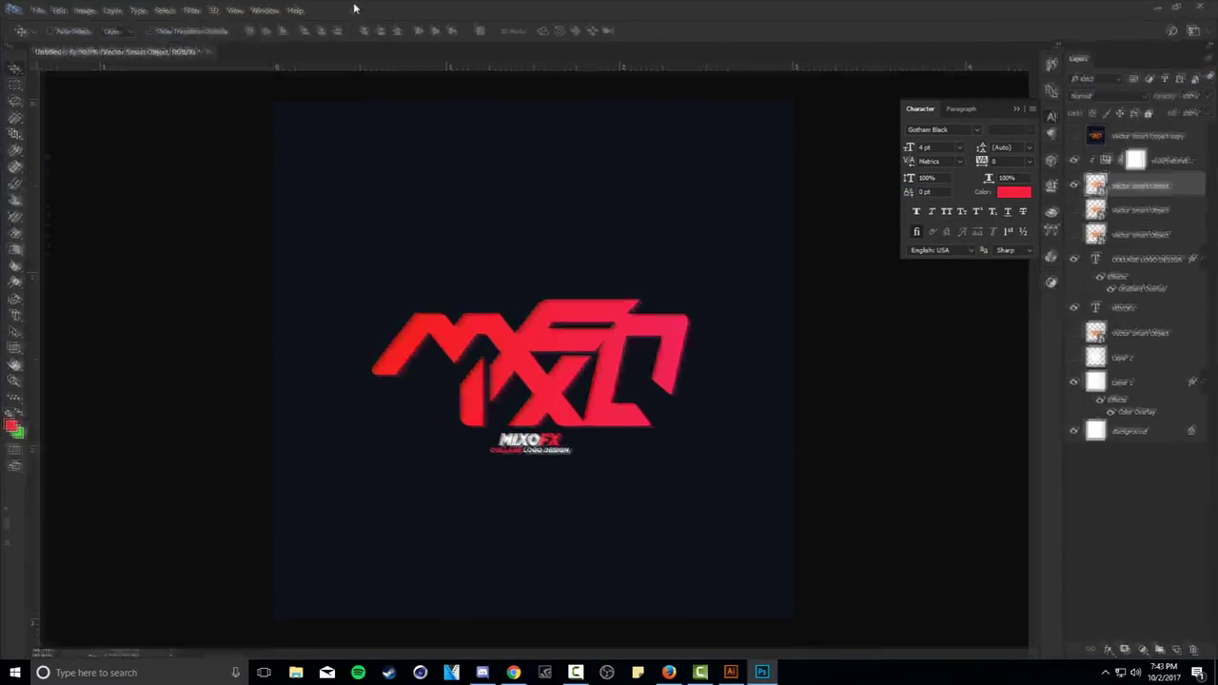
- Export the updated logo composition for web again
left_click(41, 11)
left_click(286, 314)
left_click(980, 640)
left_click(332, 253)
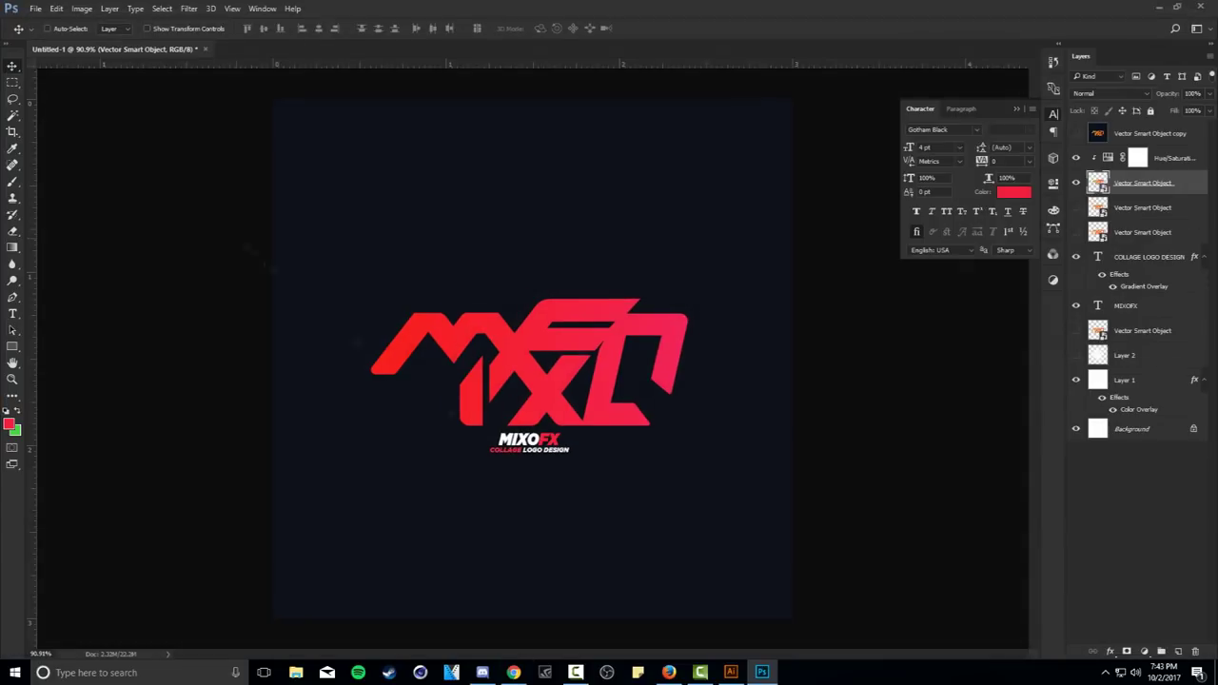
- Switch to the logo tweet draft in the browser and tag the client's account in the attached photo
left_click(669, 672)
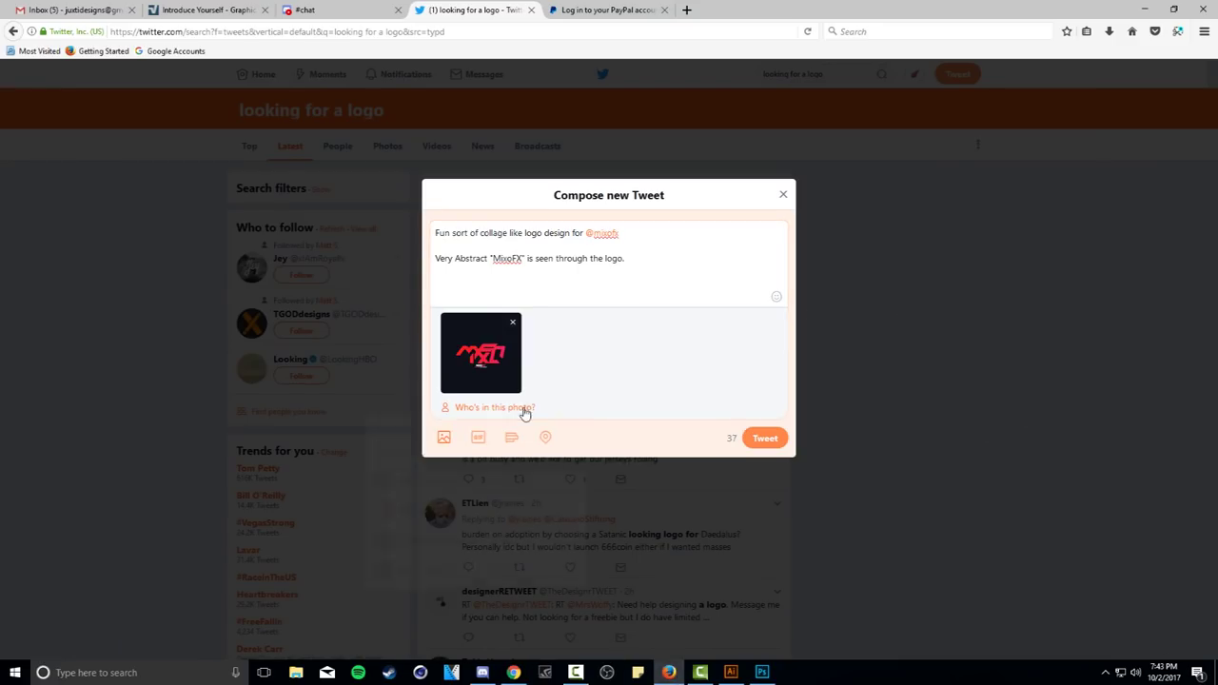
left_click(524, 409)
type("obey")
left_click(483, 463)
type("@obe")
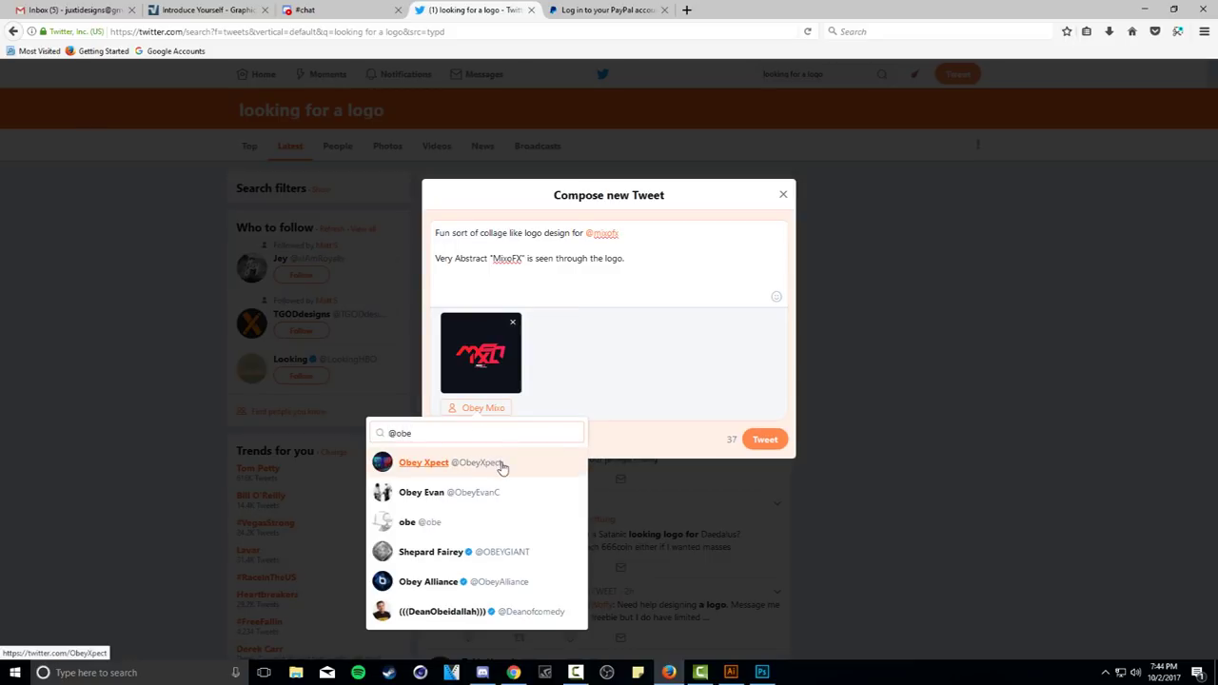
- Add a closing line to the tweet asking whether to do another Obey designer next, mentioning that designer's handle
left_click(623, 268)
type("Shall I do @obe")
key("Return")
type("Next")
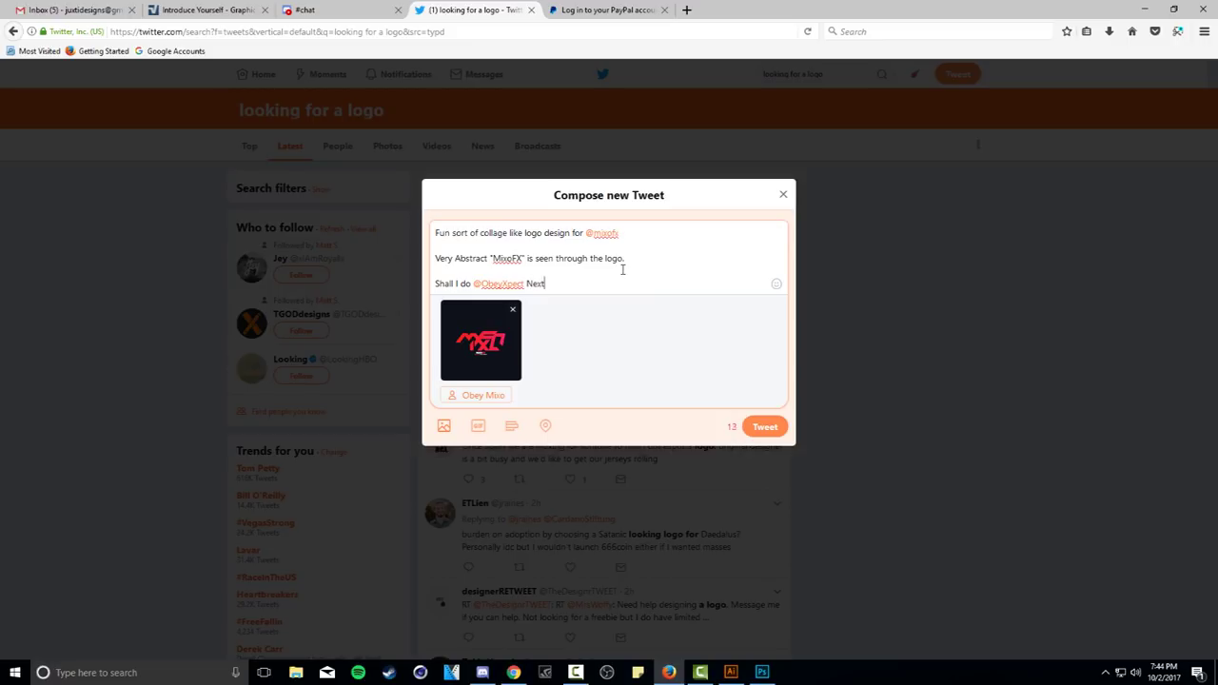
- Also tag Obey Studios in the photo and post the tweet
left_click(487, 400)
type("y Abst")
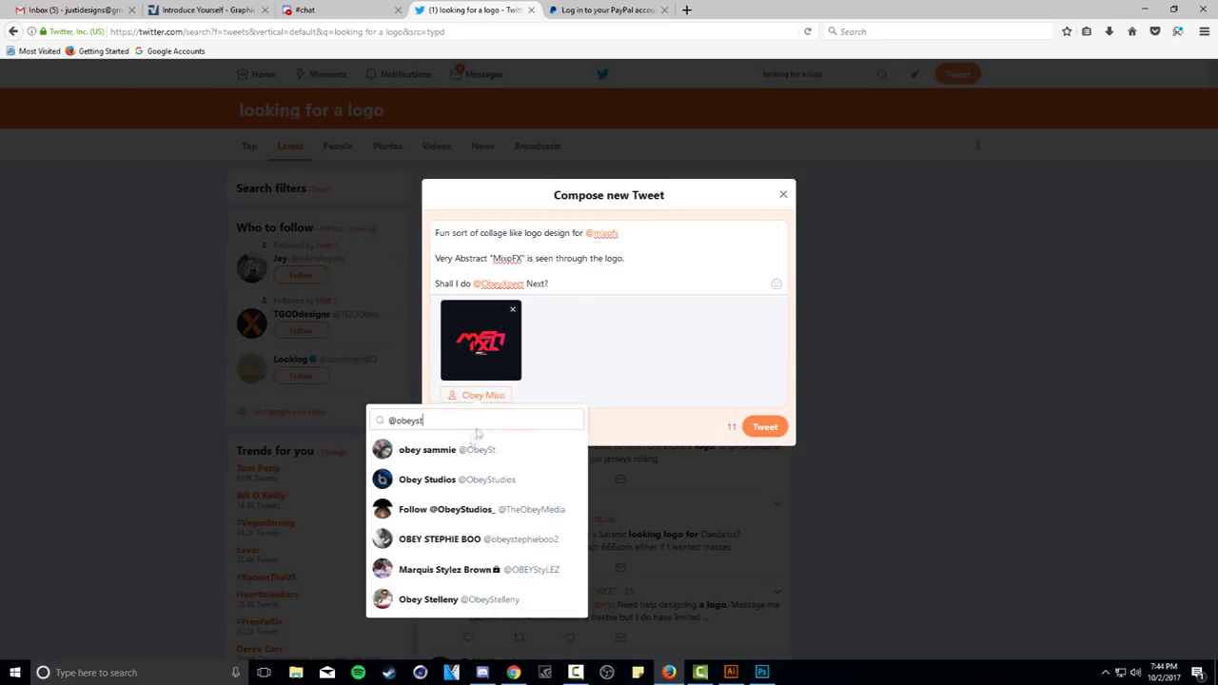
key("Return")
left_click(775, 433)
left_click(775, 433)
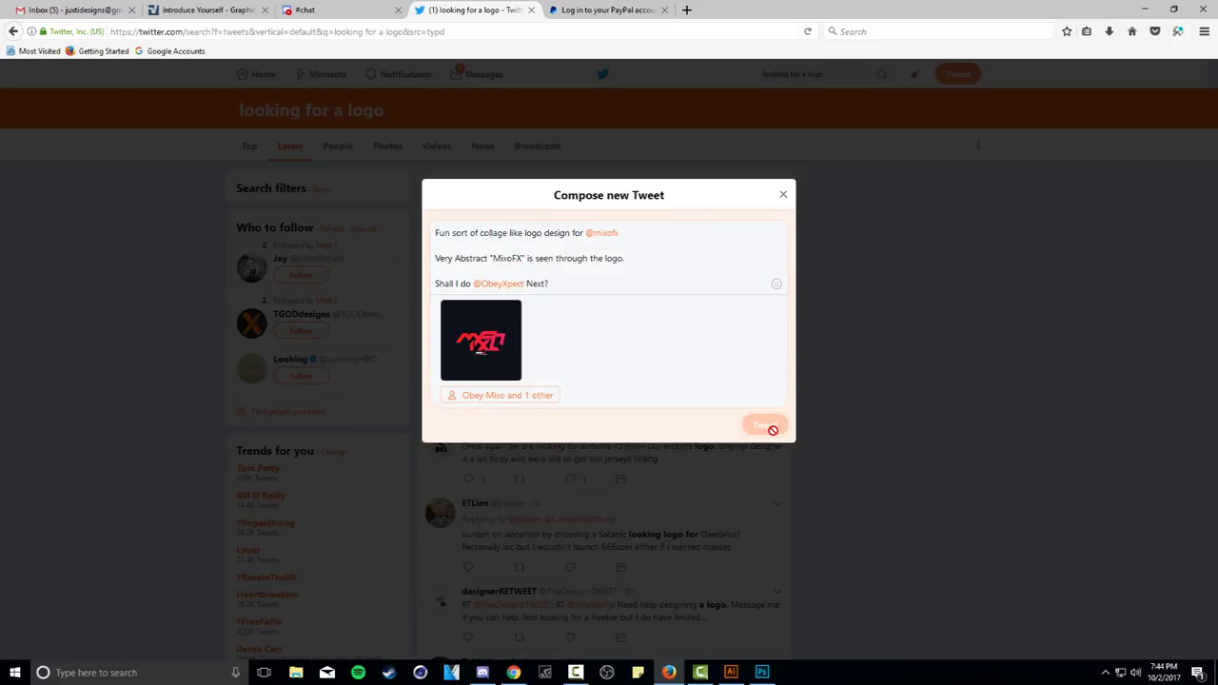
- Read the newest direct message in the RainDrop Data conversation and close it
left_click(484, 73)
left_click(489, 185)
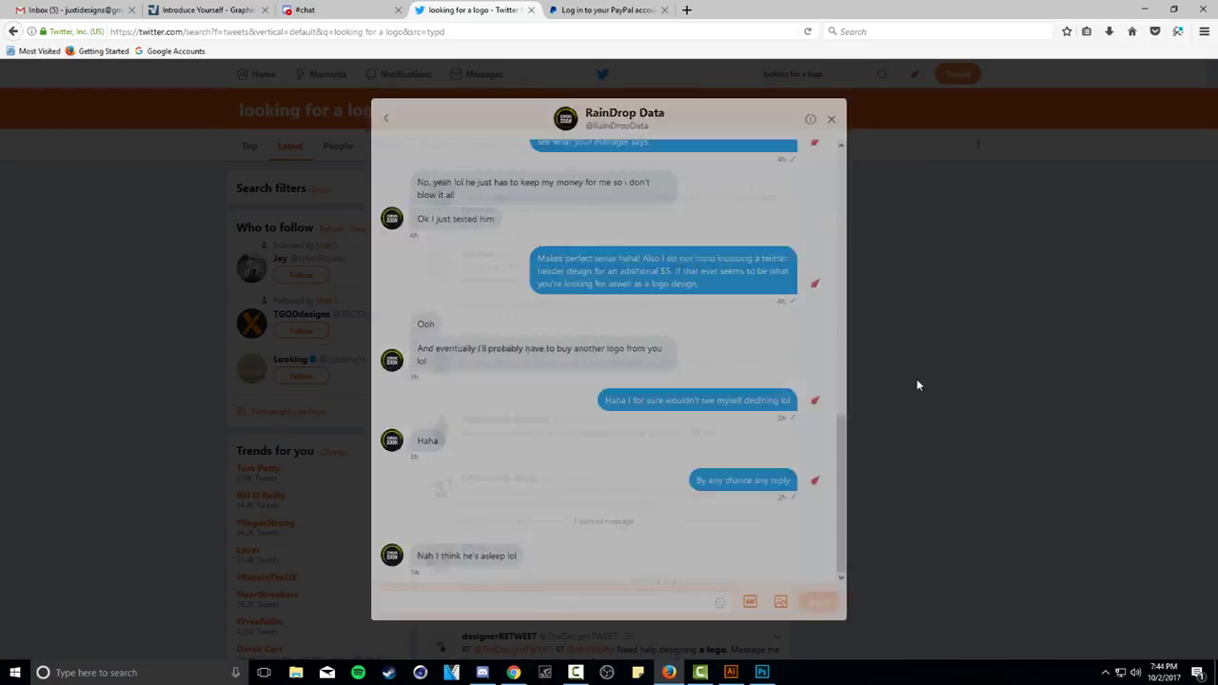
left_click(916, 379)
- Open the JuxtiDesigns profile and look over its followers and tweets
left_click(911, 74)
left_click(846, 145)
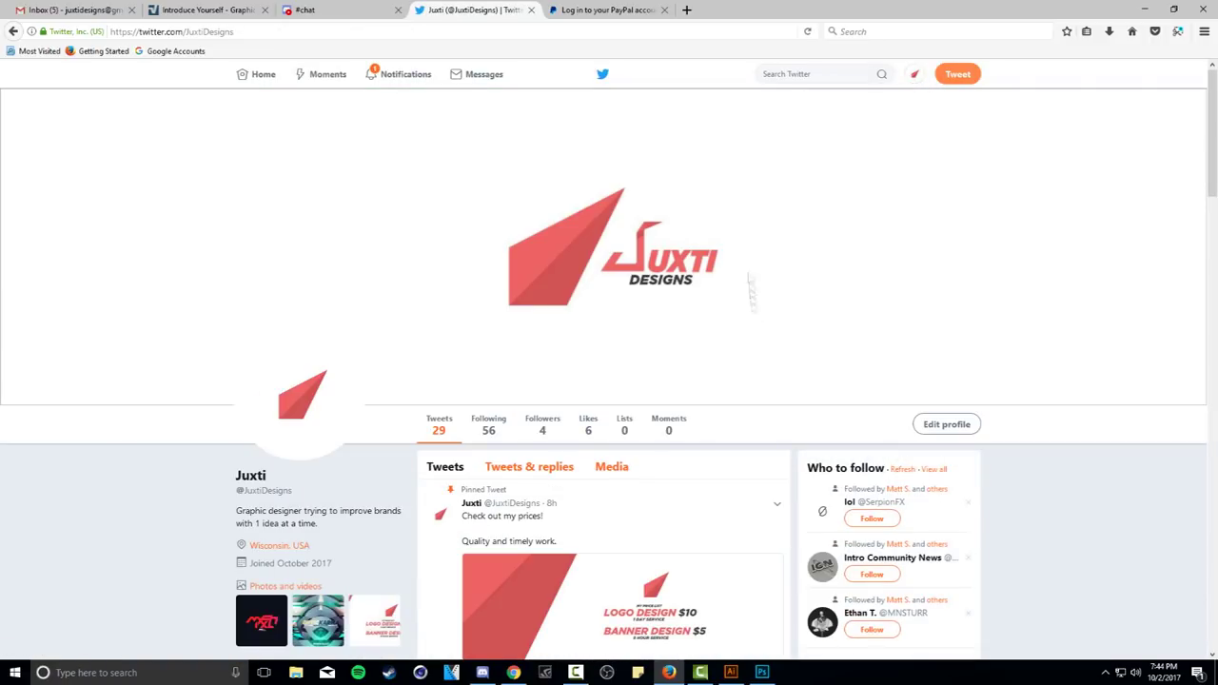
scroll(566, 286, "down", 3)
left_click(547, 209)
left_click(460, 296)
key("alt+Left")
left_click(439, 208)
scroll(435, 324, "down", 5)
- Check the notifications for reactions to the logo tweet and preview the new follower's profile card
left_click(400, 73)
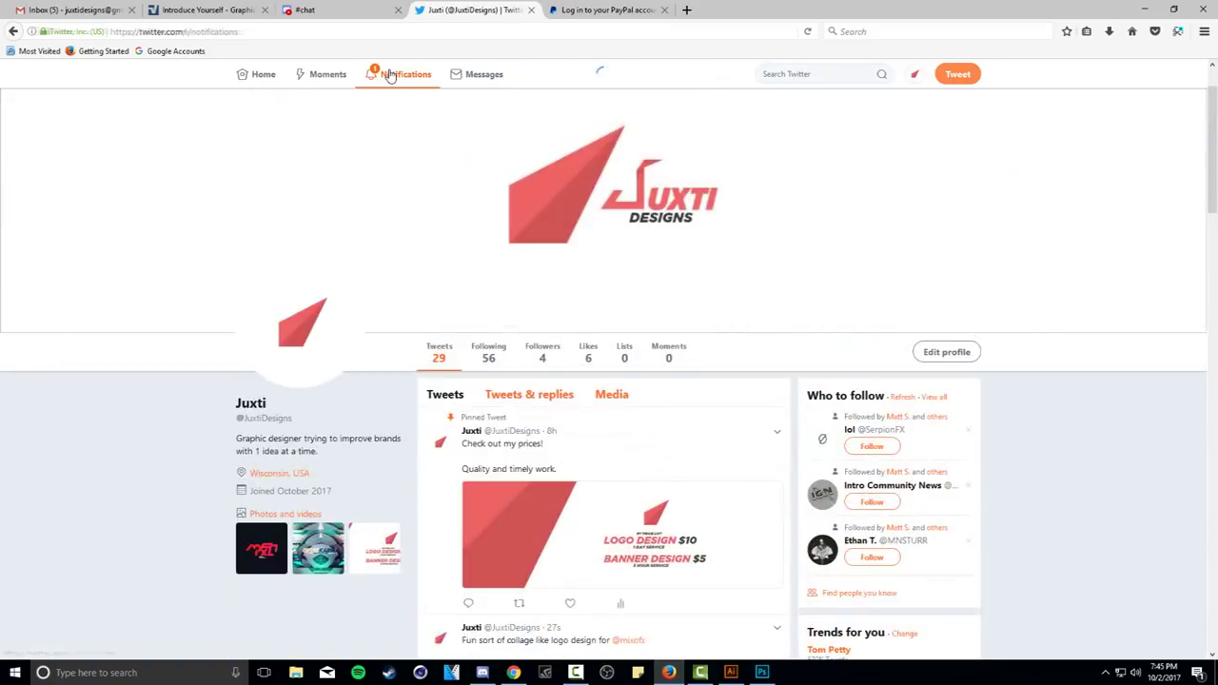
left_click(707, 187)
left_click(867, 476)
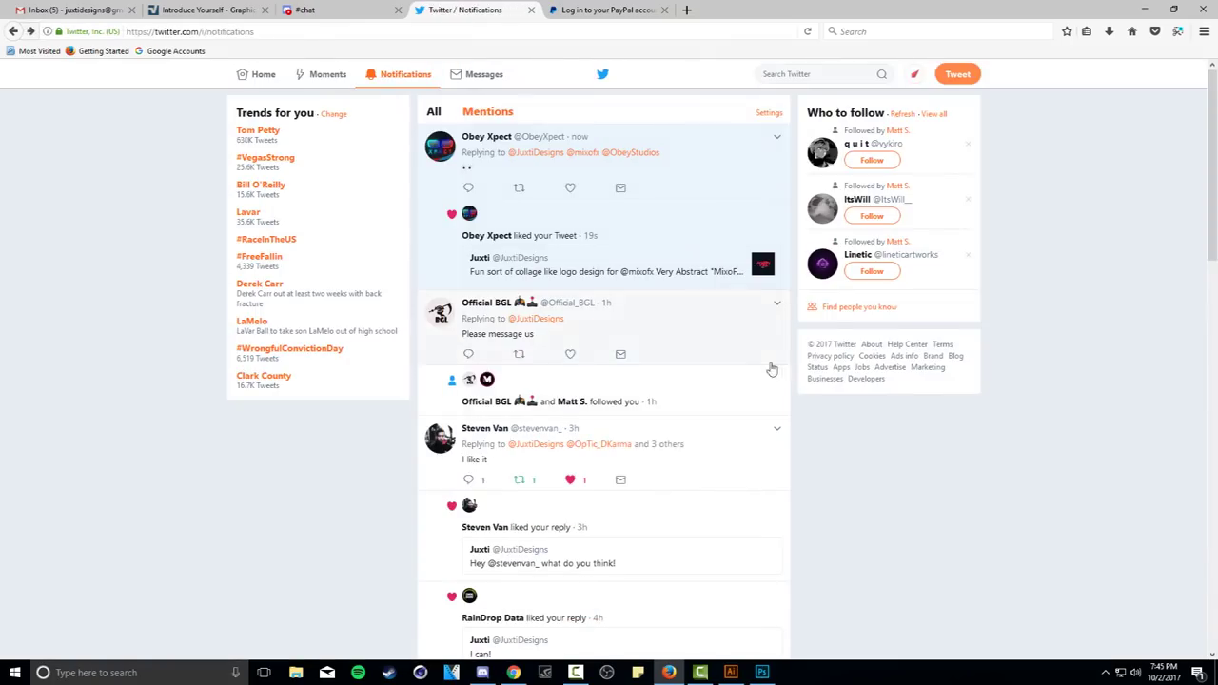
left_click(484, 74)
left_click(412, 80)
mouse_move(484, 163)
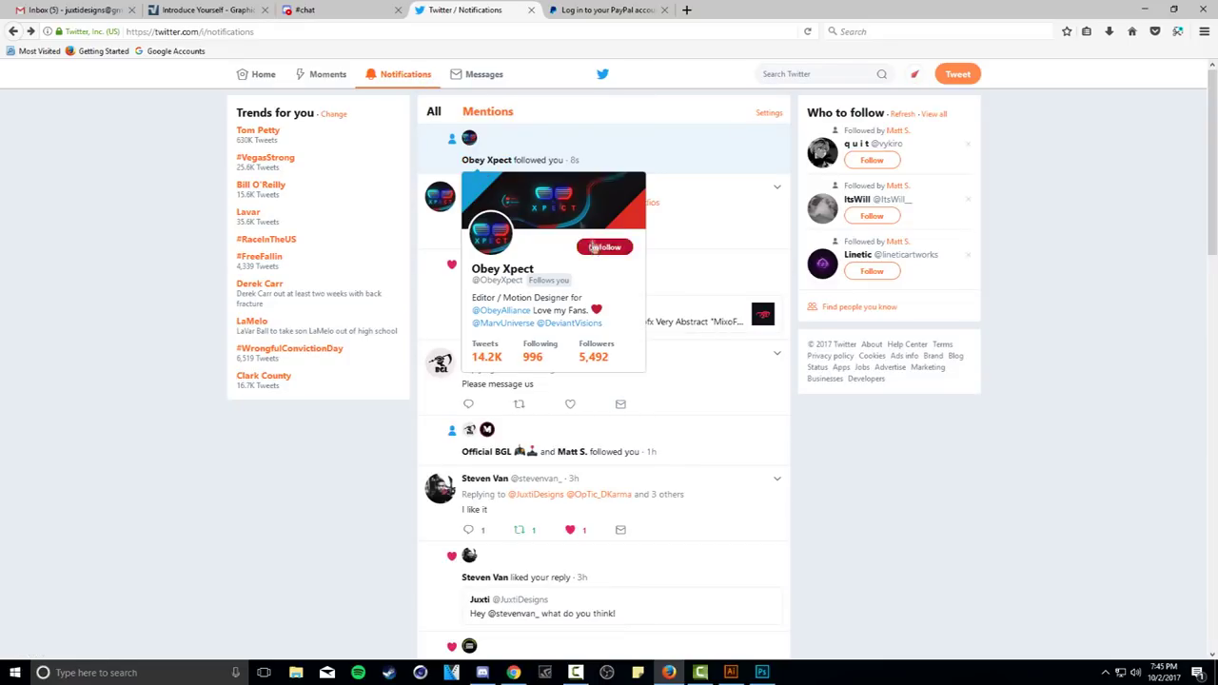
- Look over the JuxtiDesigns profile and view the posted logo tweet's image at full size from the notifications
left_click(327, 73)
left_click(915, 73)
left_click(828, 102)
scroll(644, 298, "down", 5)
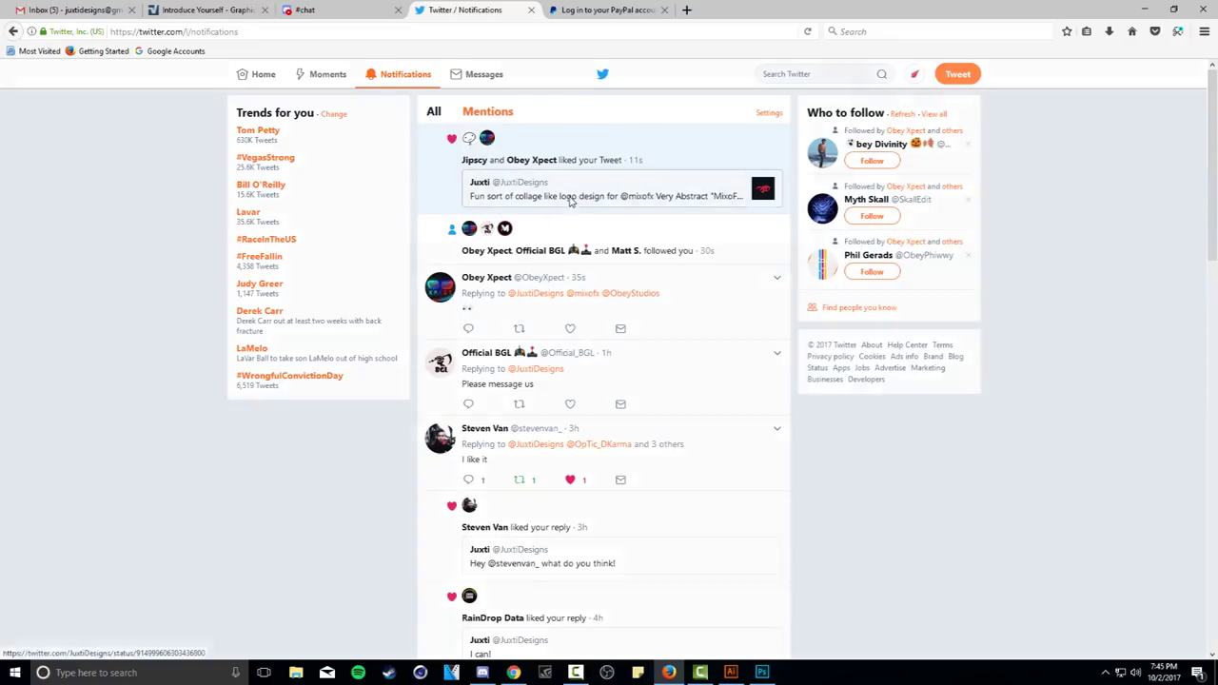
left_click(533, 196)
left_click(728, 407)
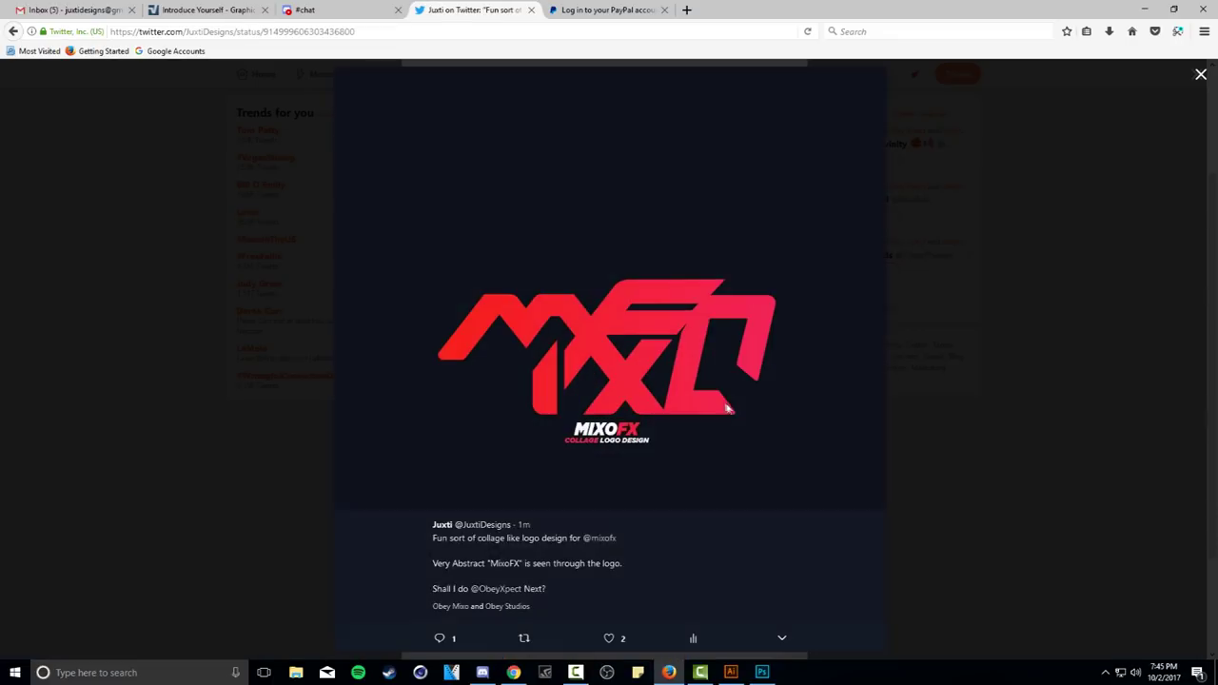
left_click(944, 435)
left_click(943, 429)
- Look through the profile and recent tweets of the Obey designer who replied, and return to the notifications
left_click(483, 274)
scroll(483, 274, "down", 2)
scroll(483, 274, "down", 5)
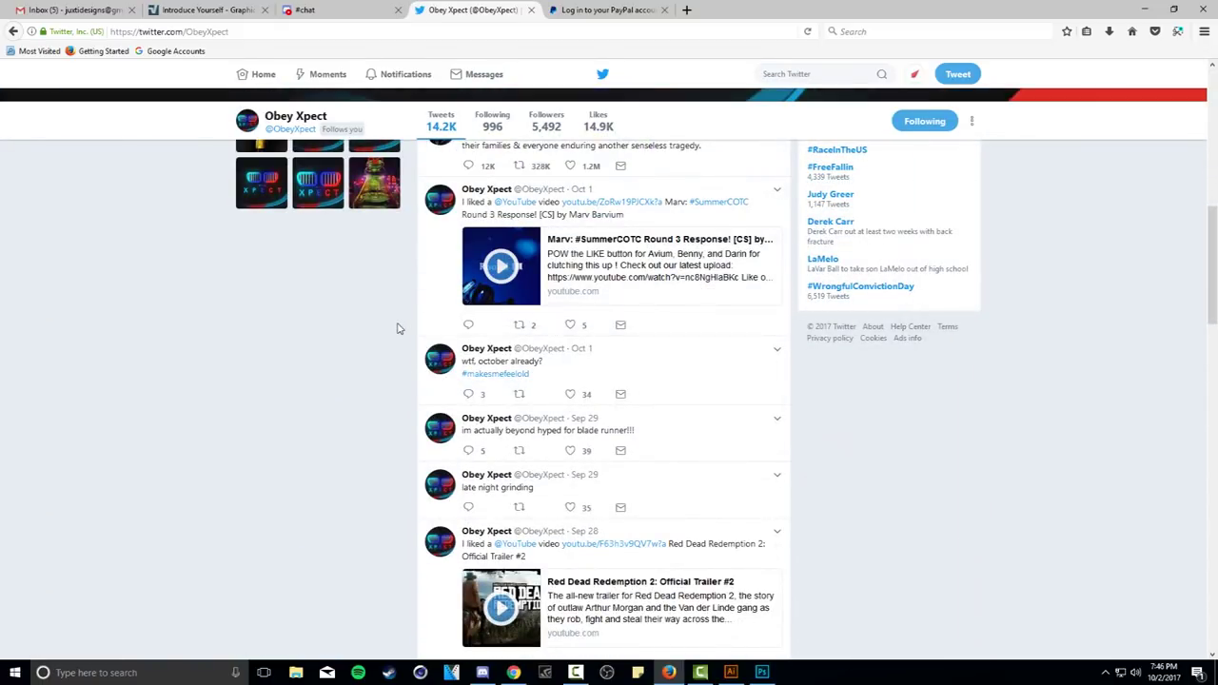
key("alt+Left")
- Reply "coming right up!" to the Obey designer's response to the logo tweet
left_click(468, 328)
type("dm")
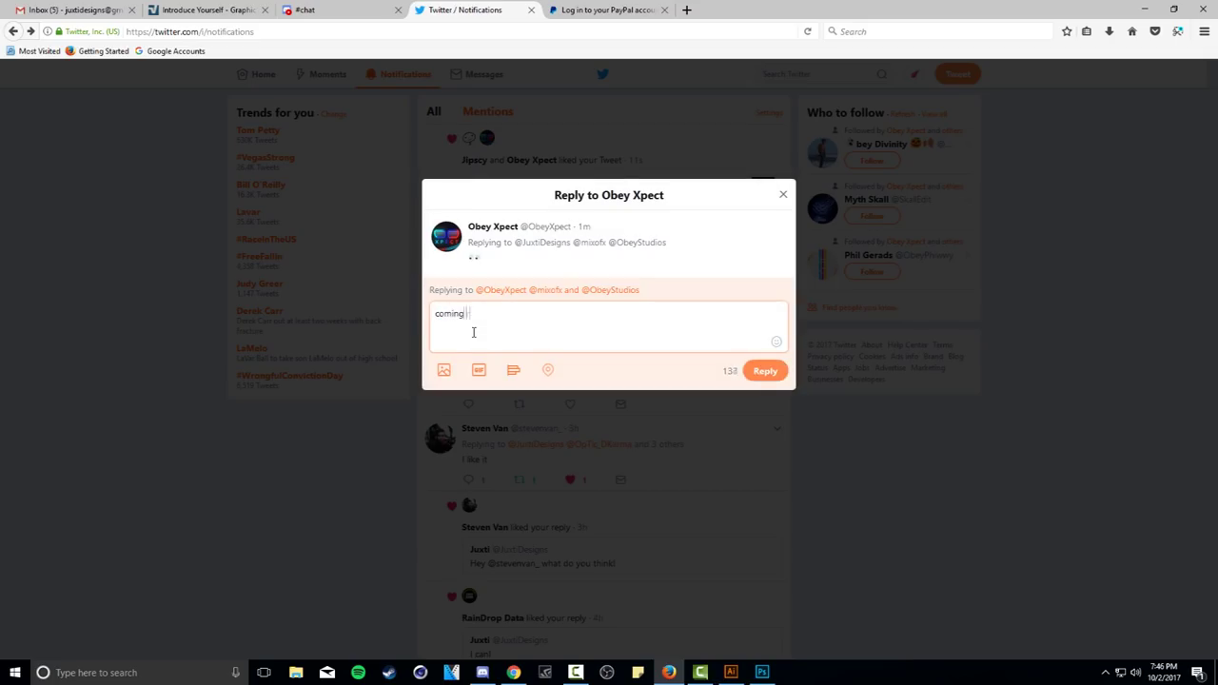
left_click(765, 370)
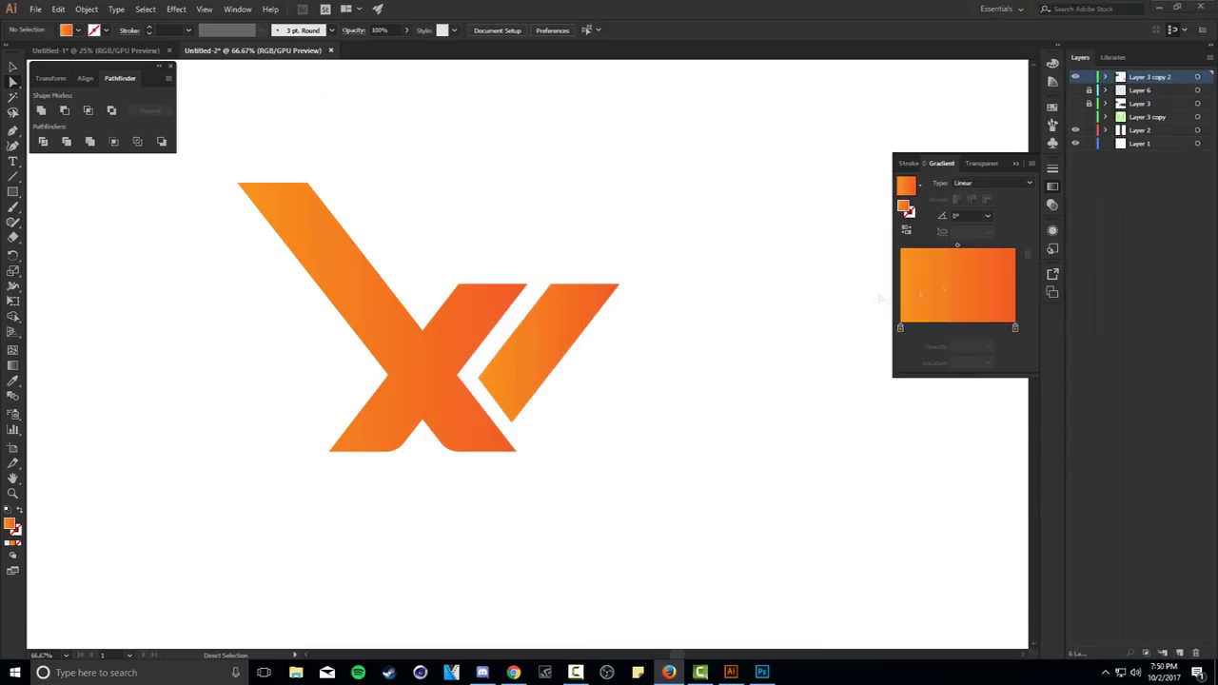
- In Illustrator, make a horizontal bar from a copy of the slanted stroke beside the X and snap it to the stroke's top corner
scroll(457, 330, "right", 3)
left_click_drag(457, 329, 559, 329)
left_click_drag(698, 376, 701, 379)
scroll(481, 291, "up", 8)
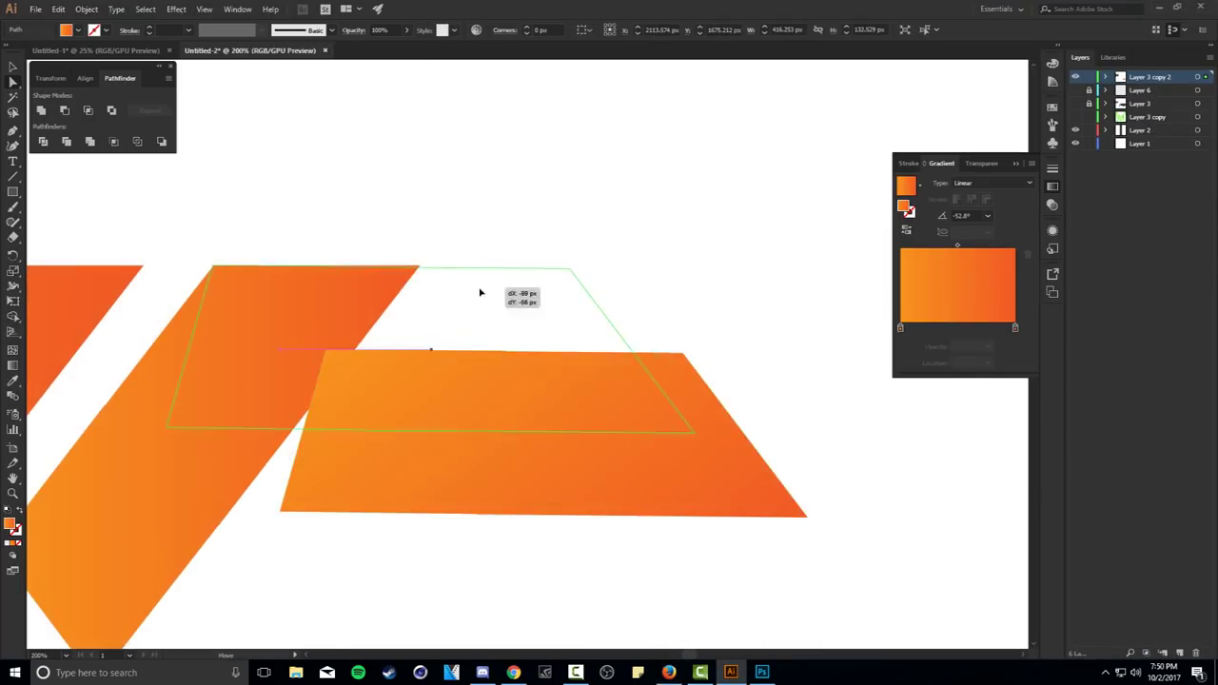
key("a")
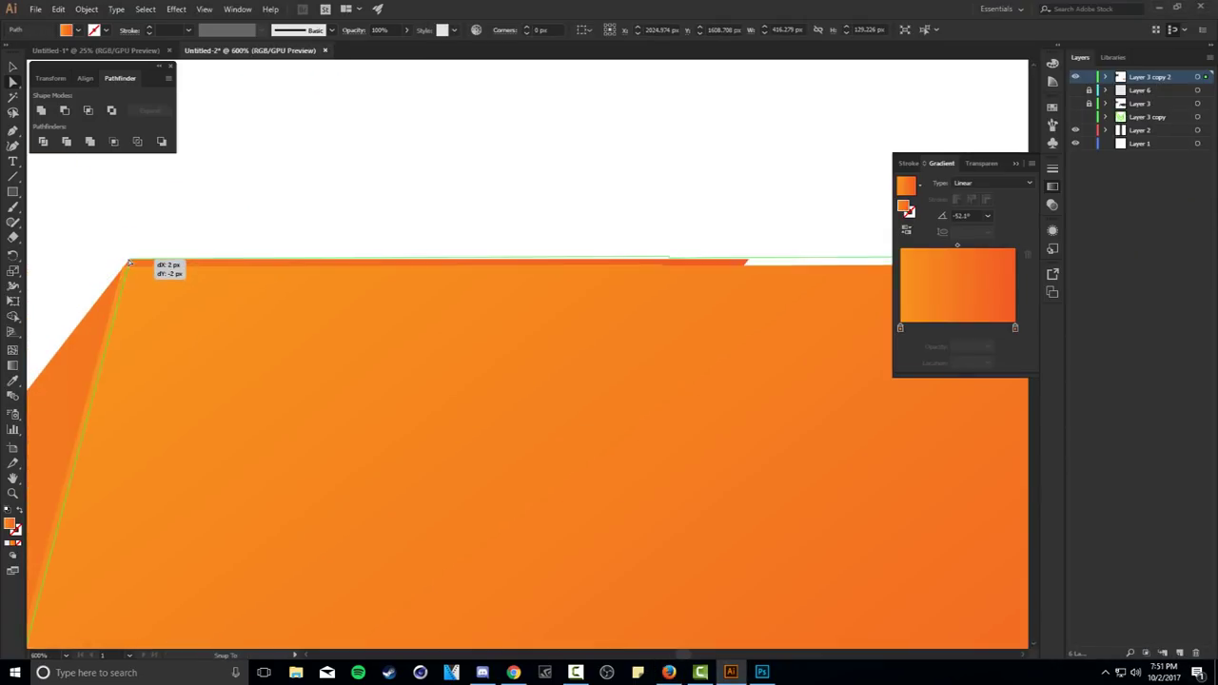
left_click_drag(130, 263, 129, 262)
scroll(125, 255, "down", 2)
left_click_drag(554, 393, 543, 330)
scroll(476, 286, "up", 8)
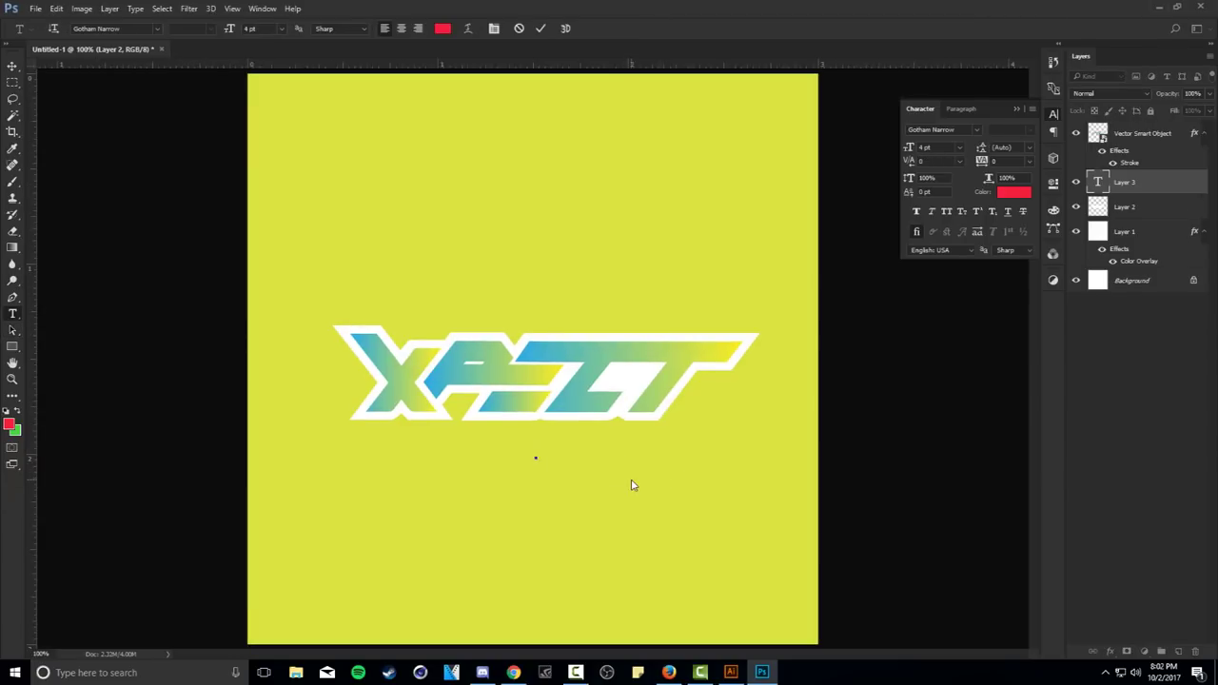
- Add the text XPECTLOGODESIGN beneath the Xpect logo in Photoshop, with XPECT in the logo's blue and LOGODESIGN in white
left_click(441, 28)
left_click(1122, 414)
left_click(441, 27)
left_click(573, 405)
key("Return")
key("v")
- Duplicate the text line below itself and change the copy to "DESIGNED BY JUXTI"
left_click_drag(580, 455, 600, 476)
double_click(572, 463)
type("DESIGNED BY JUXTI")
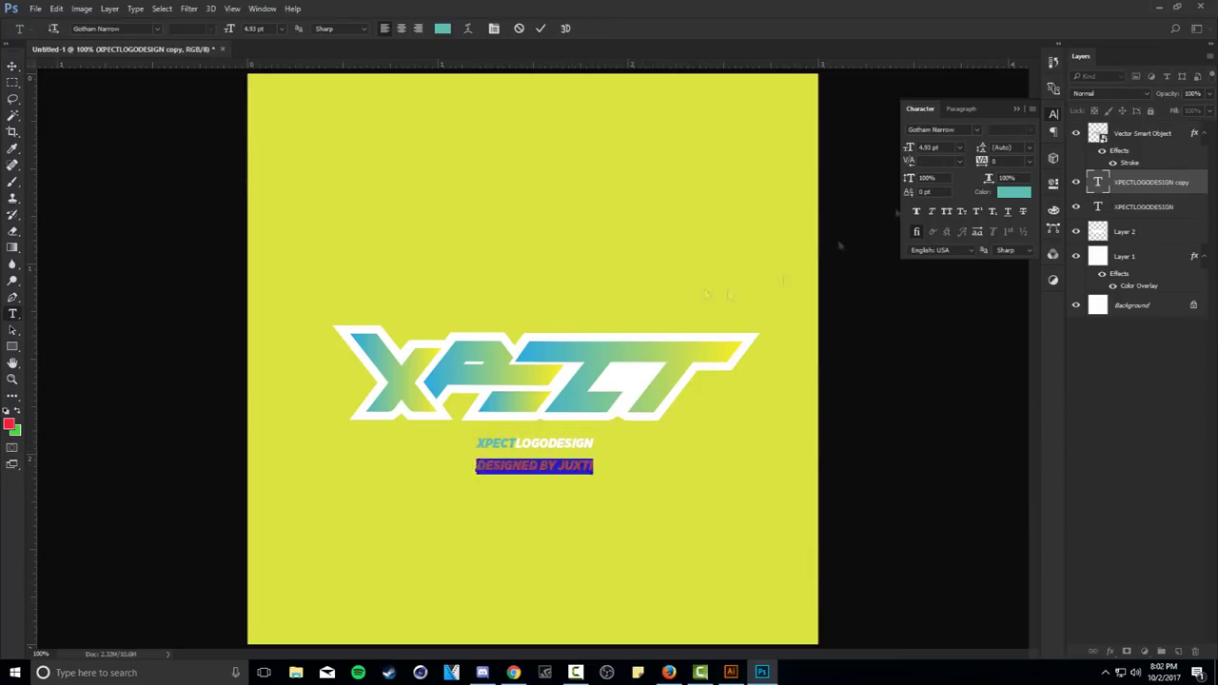
- Color the "DESIGNED BY JUXTI" line white, shrink it to 3.36 pt and position it just beneath XPECTLOGODESIGN
left_click(442, 28)
left_click(843, 416)
key("Return")
key("ctrl+Return")
key("v")
left_click_drag(571, 466, 609, 487)
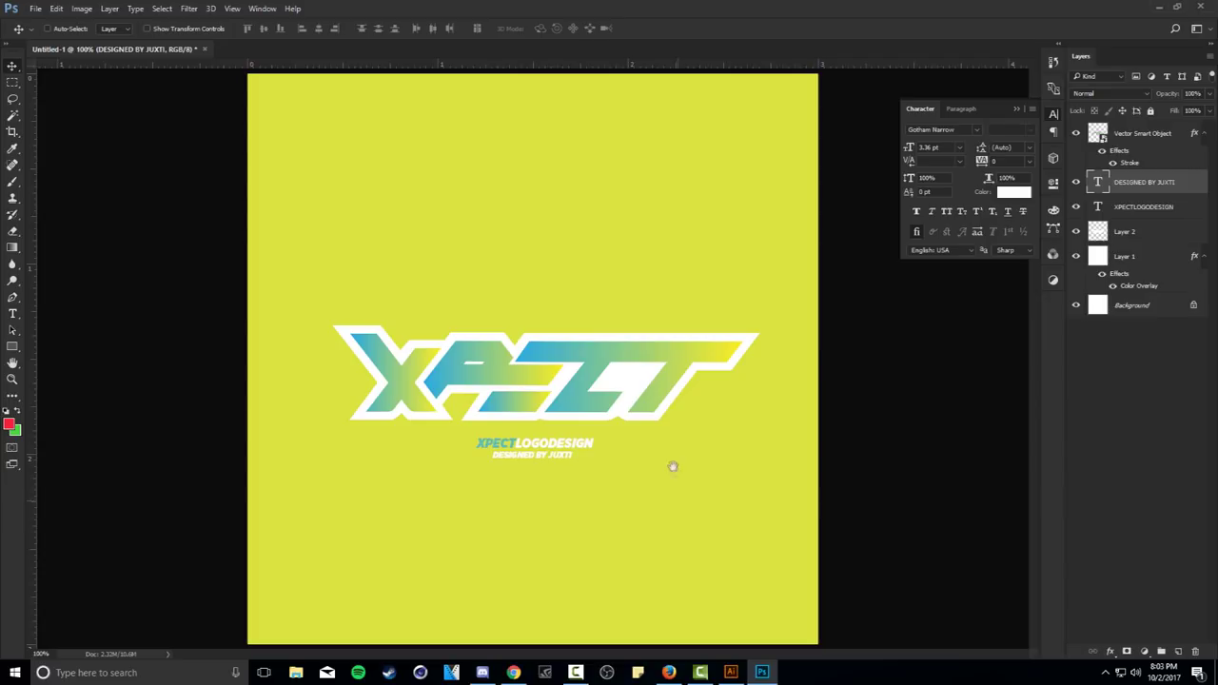
- Select all layers from the background up to the logo and group them
left_click(1133, 304)
left_click(1139, 133, "shift")
key("ctrl+g")
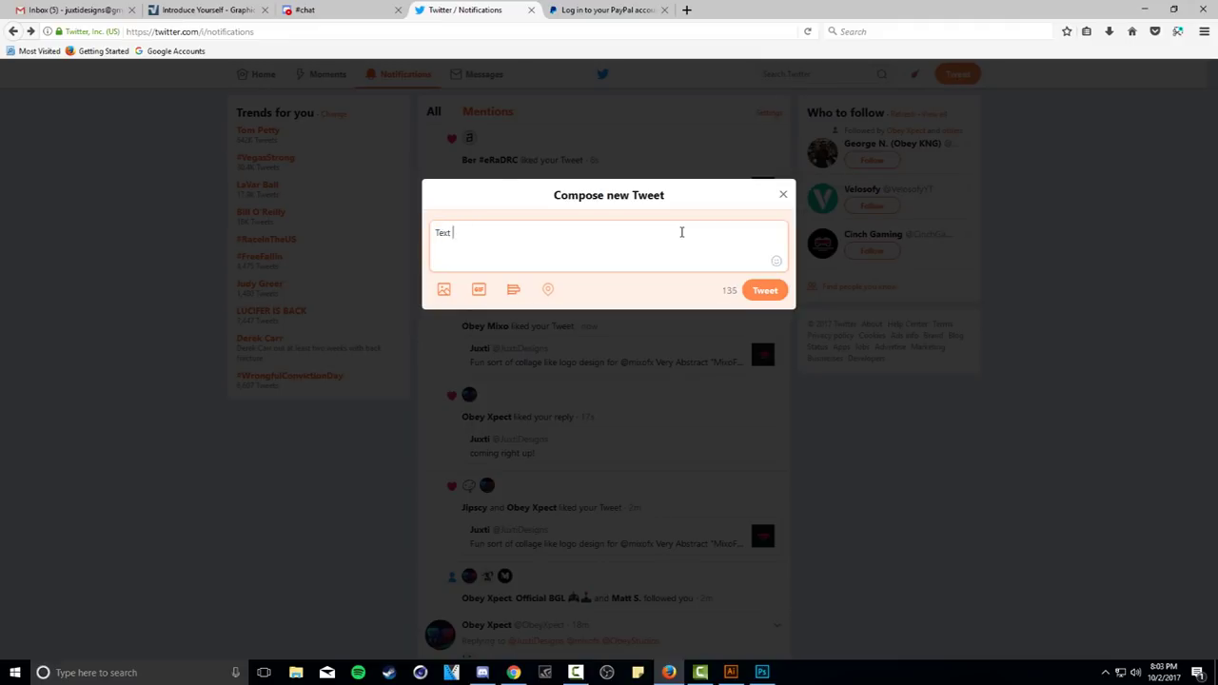
type("for @O")
key("Tab")
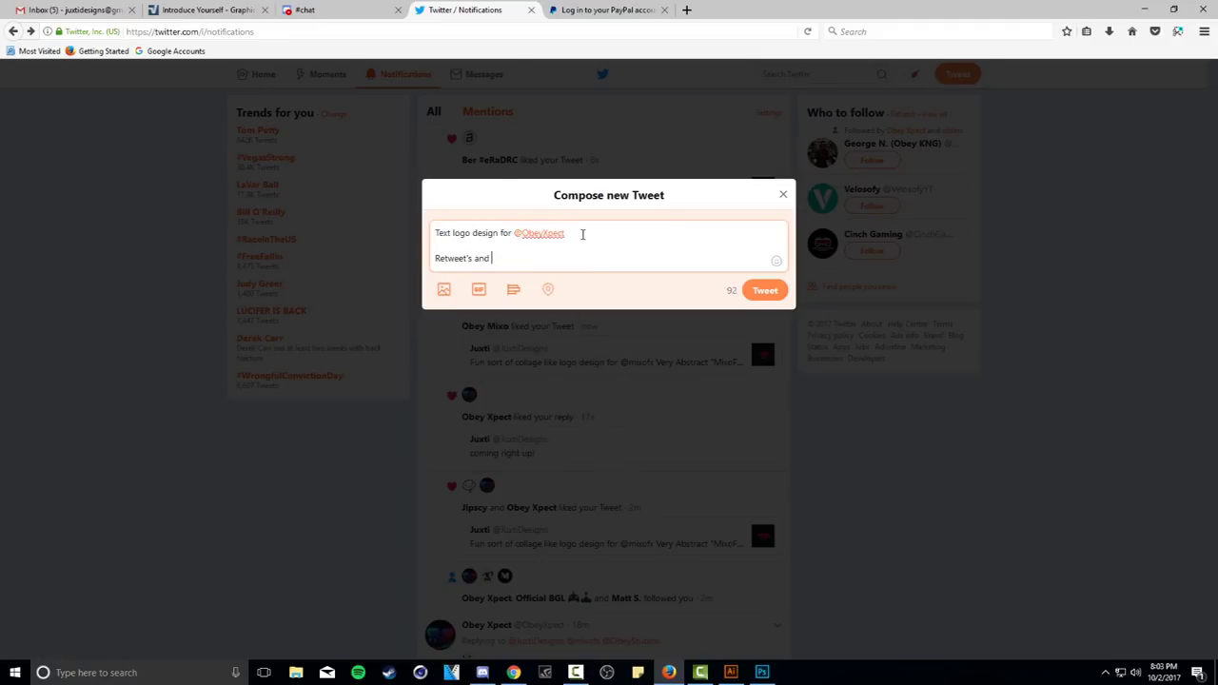
key("Return")
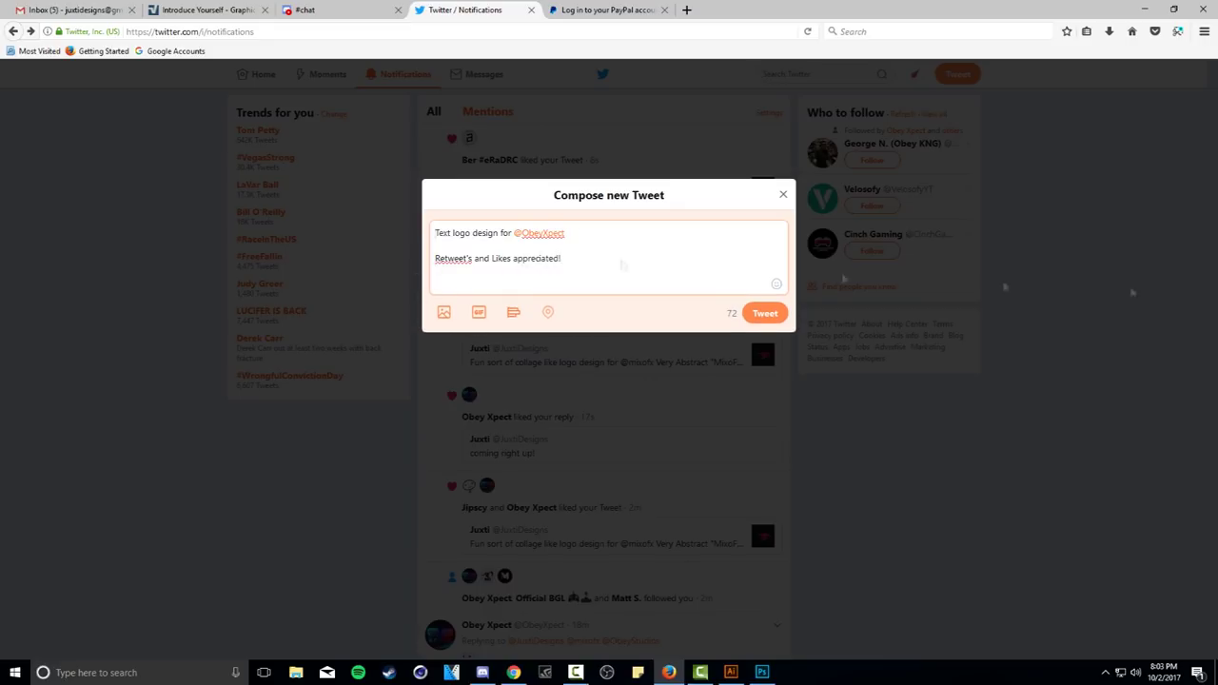
key("ctrl+v")
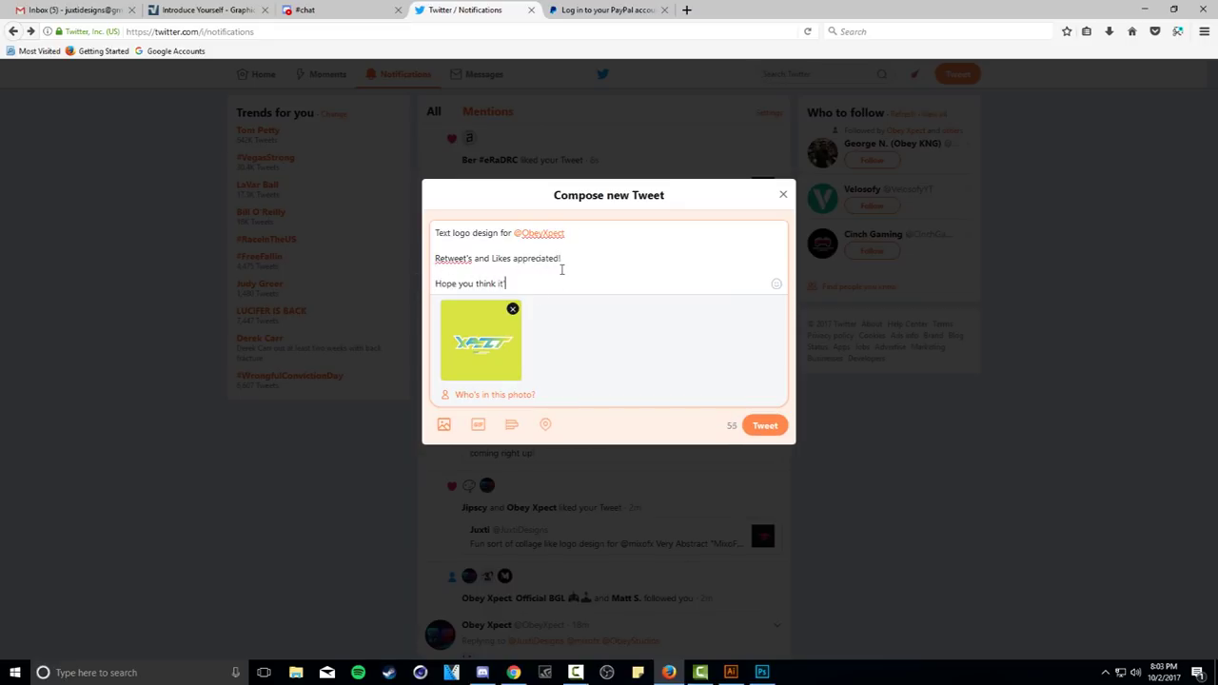
- Tag Obey Xpect and Obey Studios in the logo photo and post the tweet
left_click(495, 394)
type("obe")
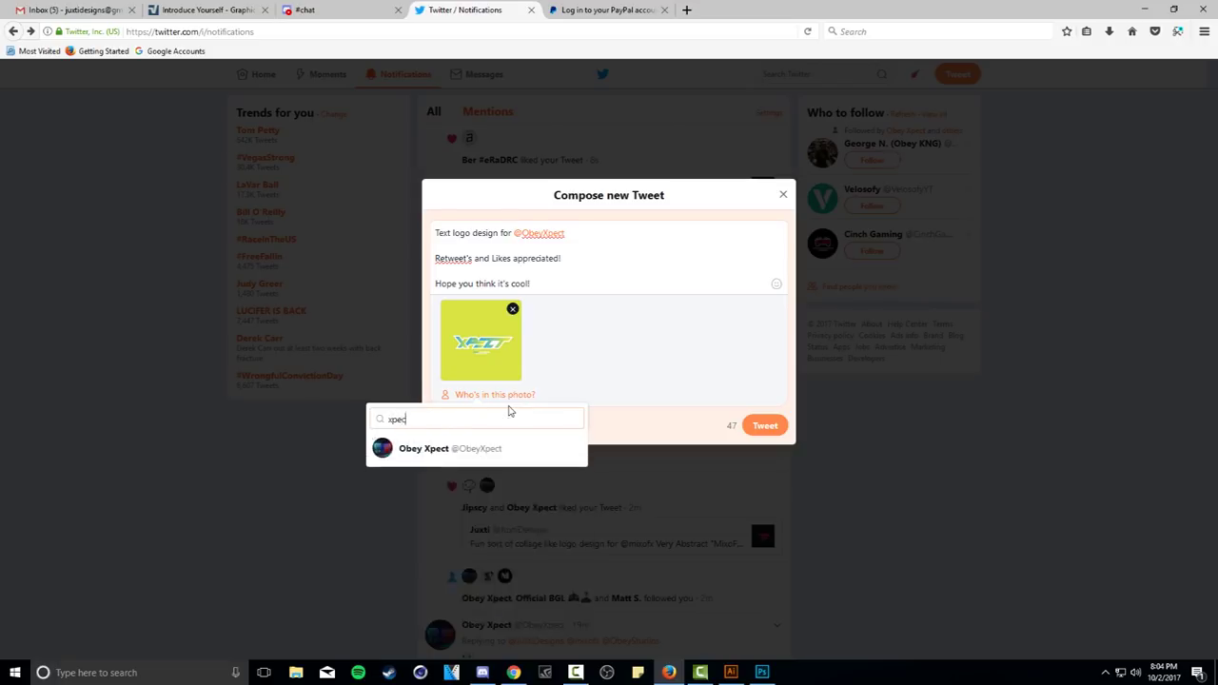
left_click(466, 450)
type("obeystud")
left_click(467, 450)
left_click(765, 428)
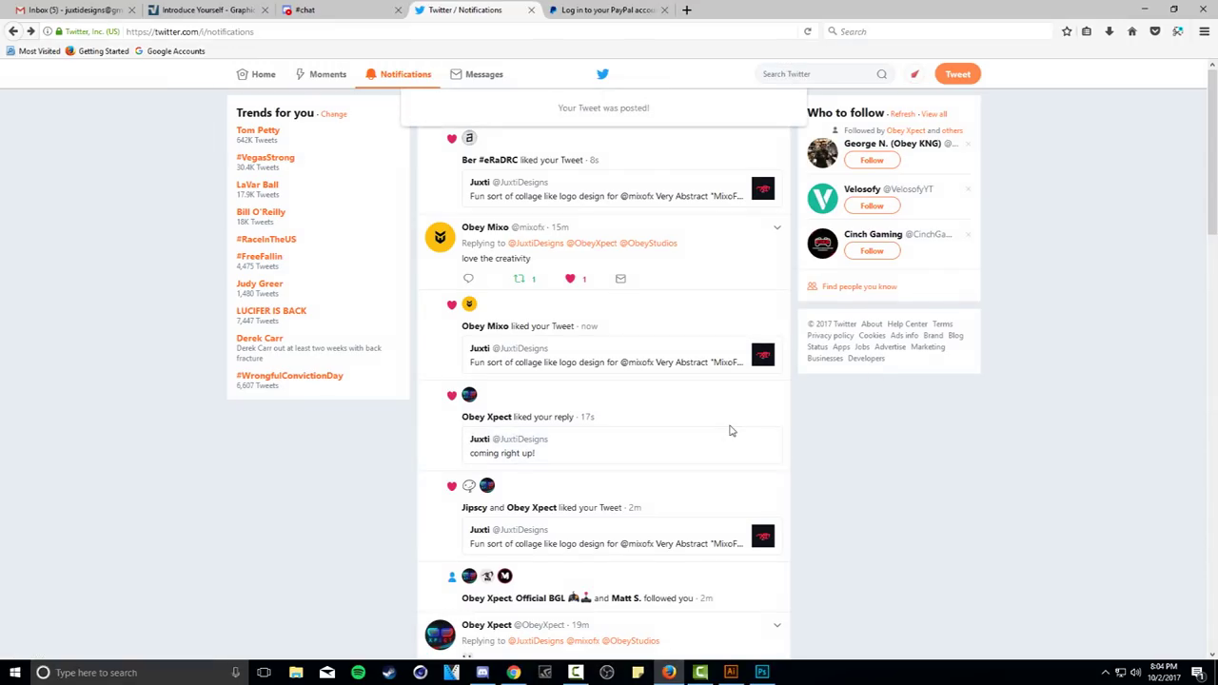
- Open the Juxti profile and look over the posted Xpect logo tweet and the timeline around it
left_click(914, 75)
left_click(838, 145)
scroll(802, 307, "down", 5)
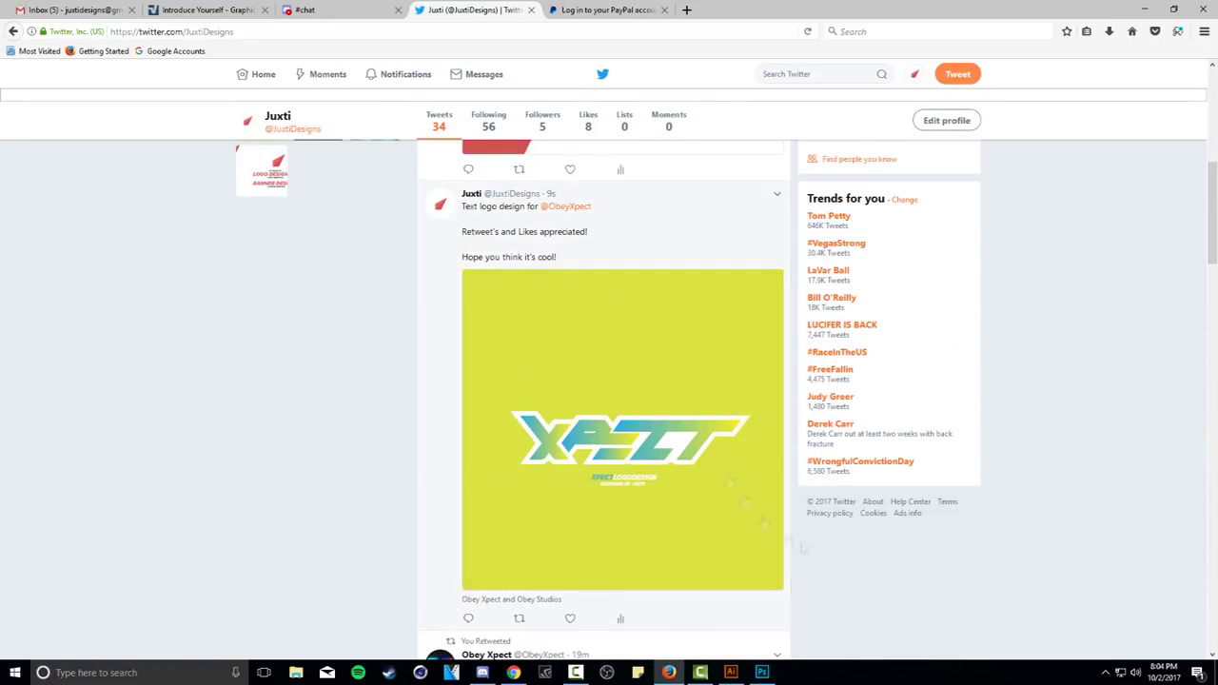
scroll(729, 478, "down", 5)
scroll(1063, 435, "up", 10)
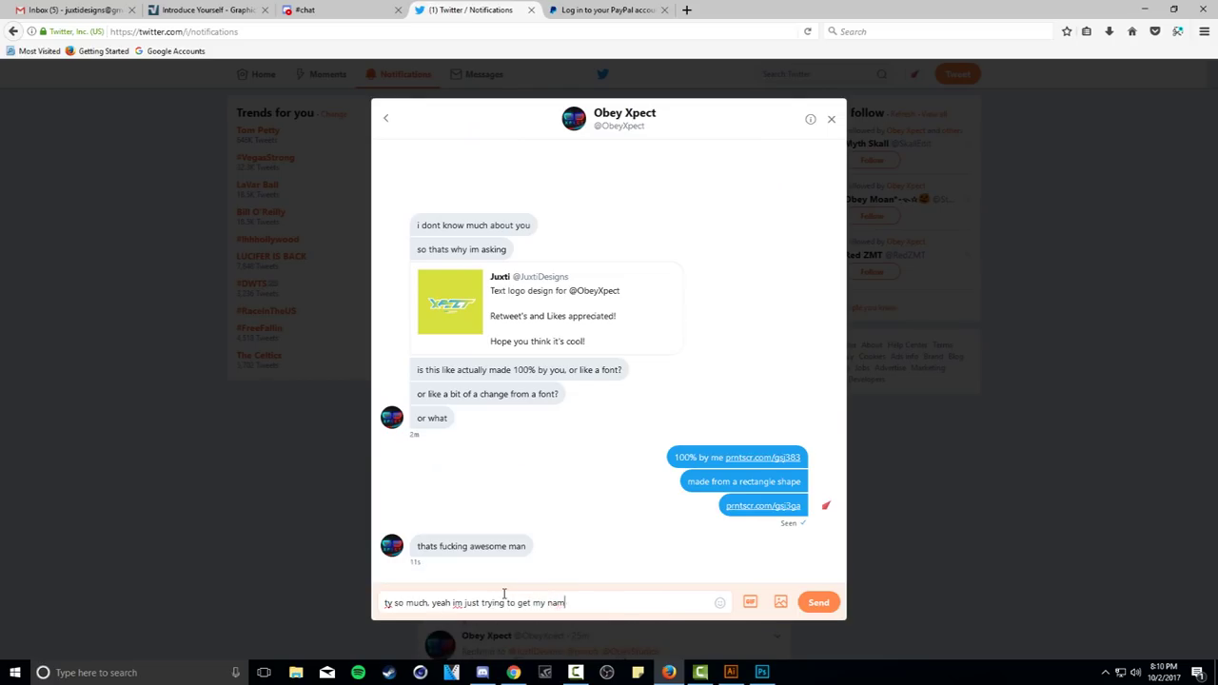
type("ou guys are s")
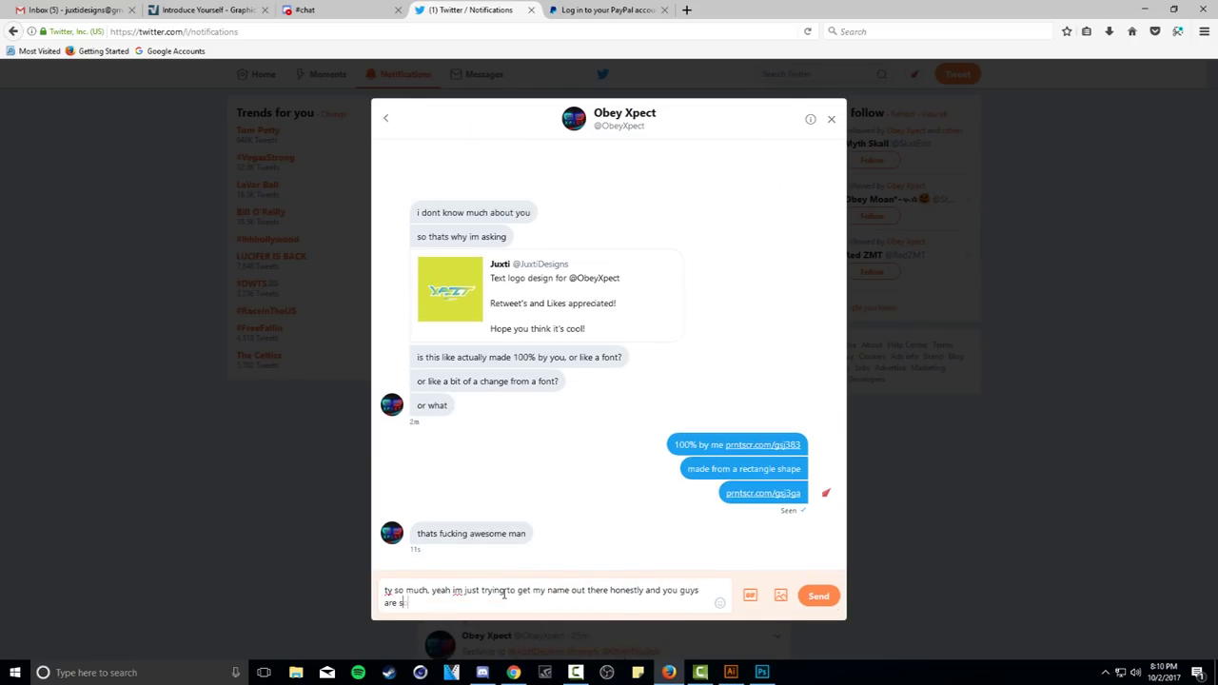
type("ome of my favorites so i chose to use you guys as practice")
key("Return")
type("thank you so much for")
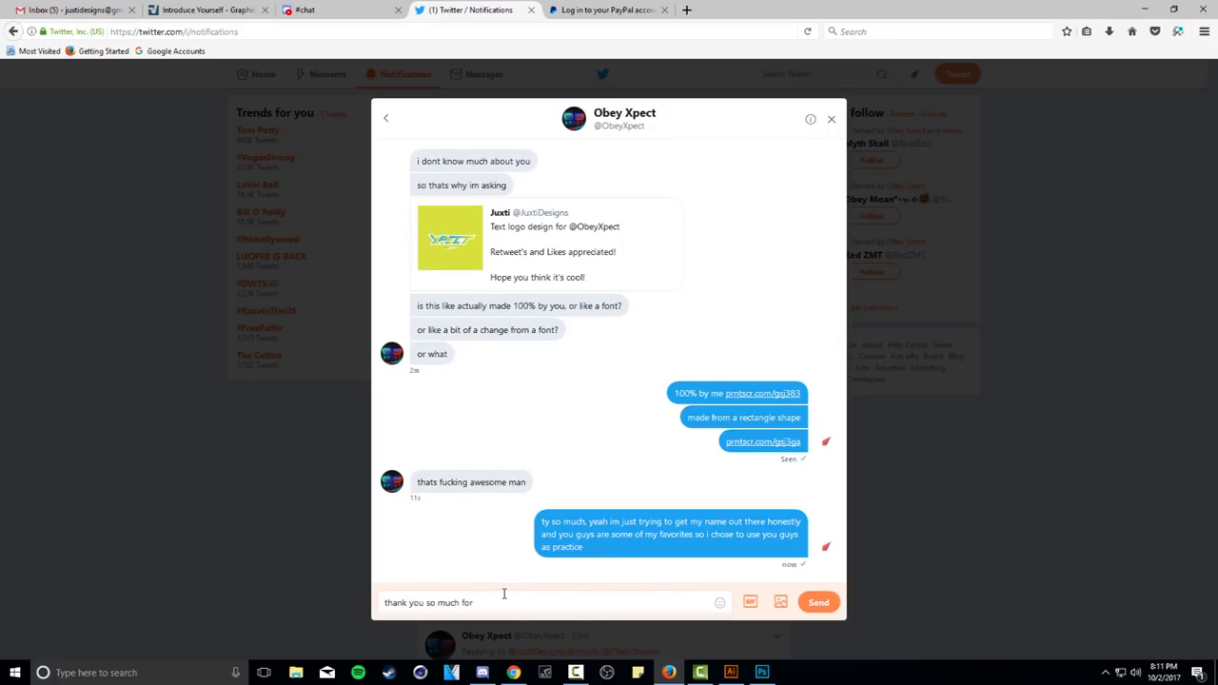
type(" liking it honestly")
key("Return")
key("Escape")
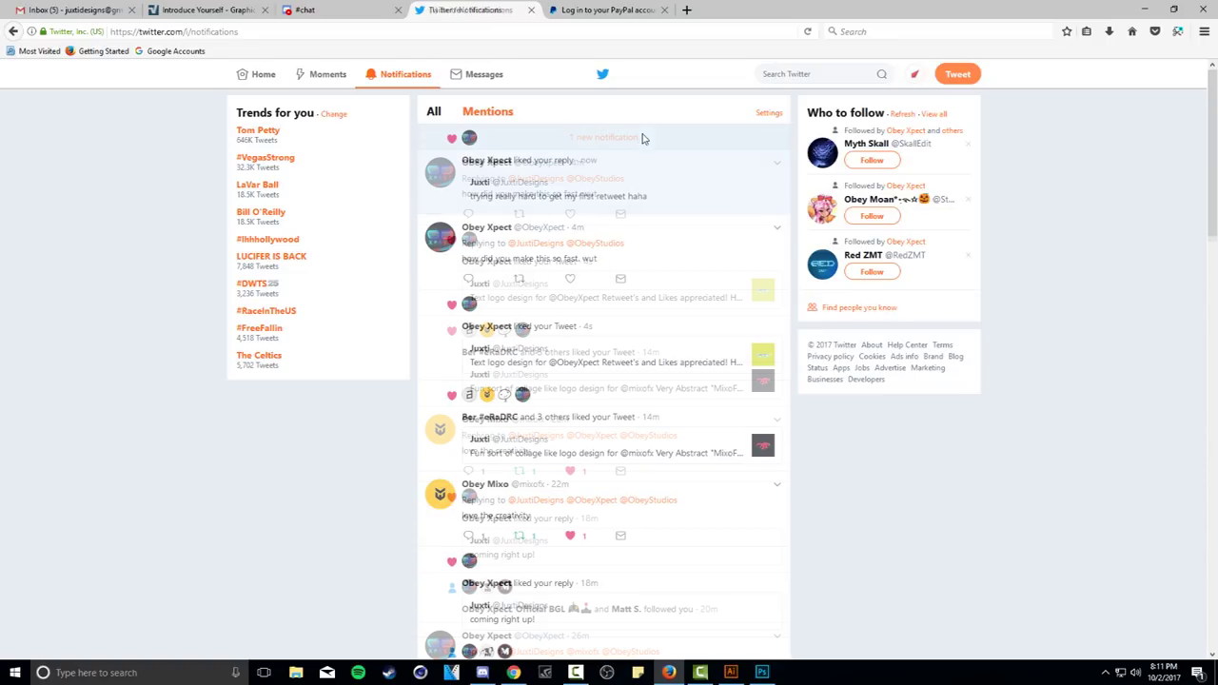
- Open the direct-message conversation and review the retweets, likes and replies on the Xpect logo tweet
left_click(472, 76)
left_click(533, 164)
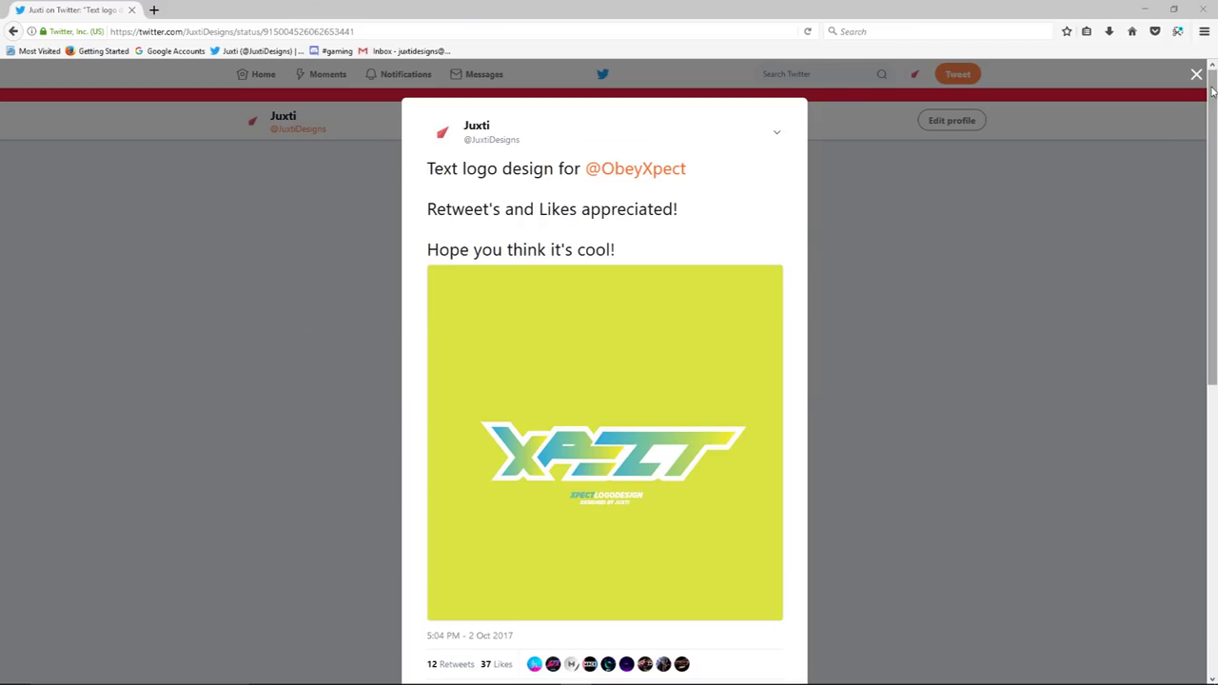
left_click_drag(1212, 90, 1207, 409)
scroll(619, 587, "up", 5)
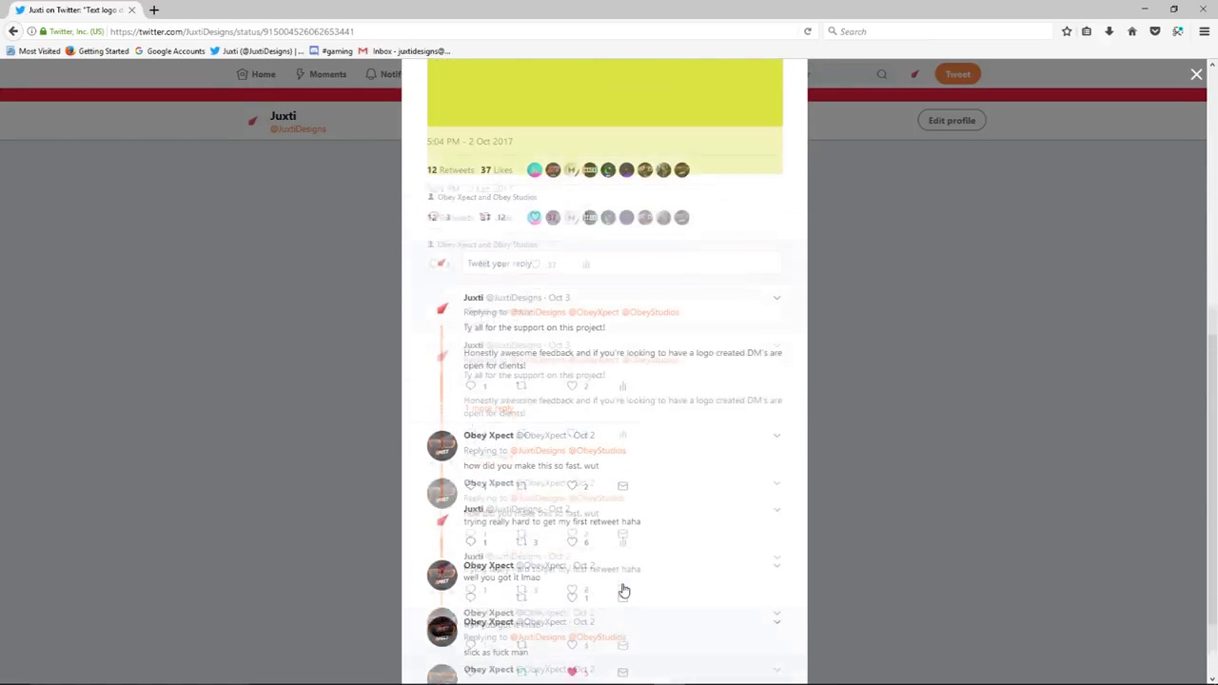
left_click(805, 352)
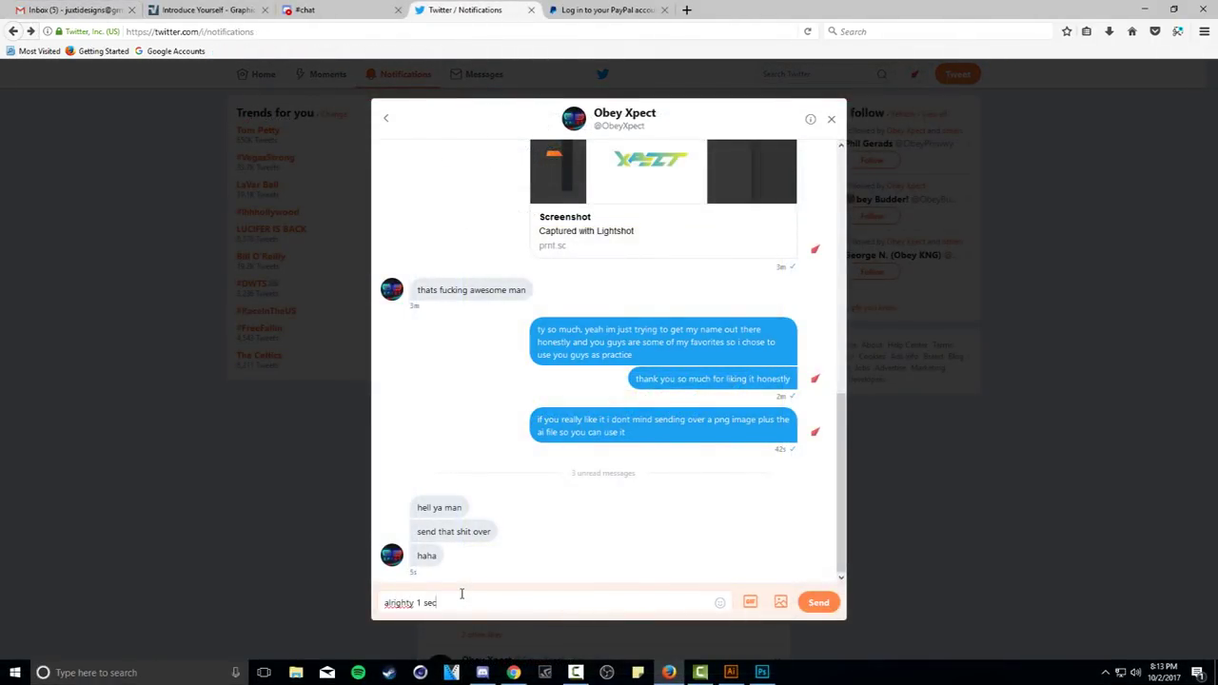
- Reply "alrighty 1 sec" to Obey Xpect and check the profile of the account that retweeted the Xpect logo
key("Return")
left_click(929, 509)
left_click(476, 163)
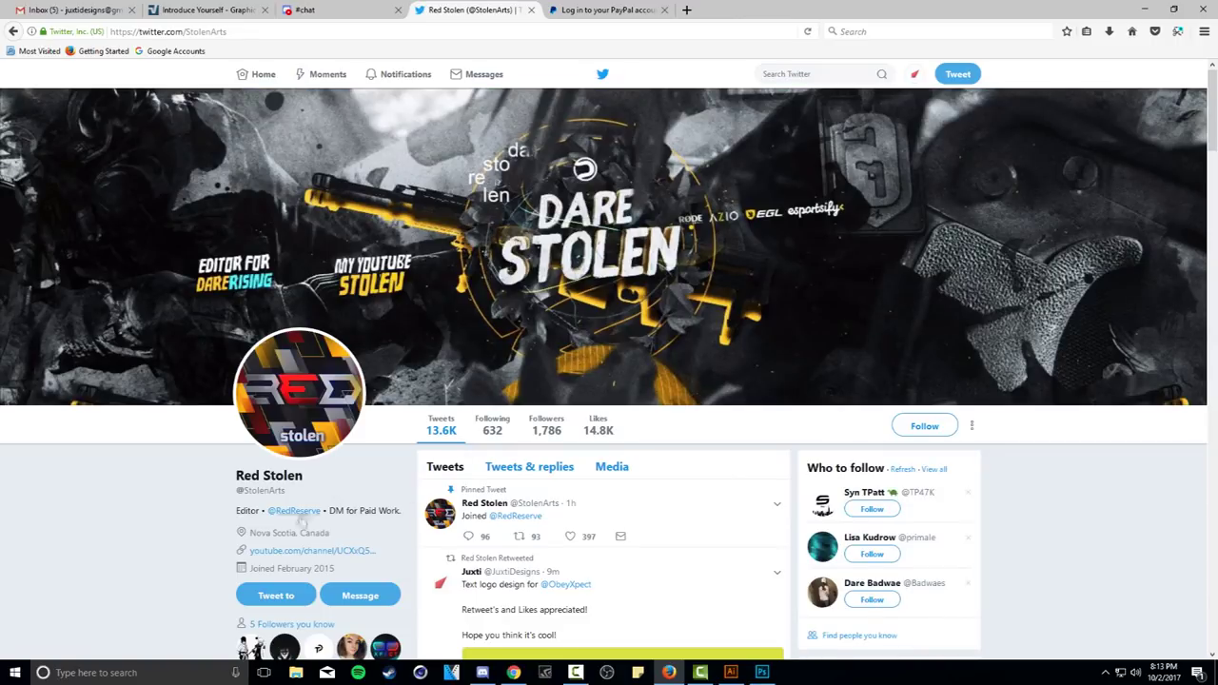
key("alt+Left")
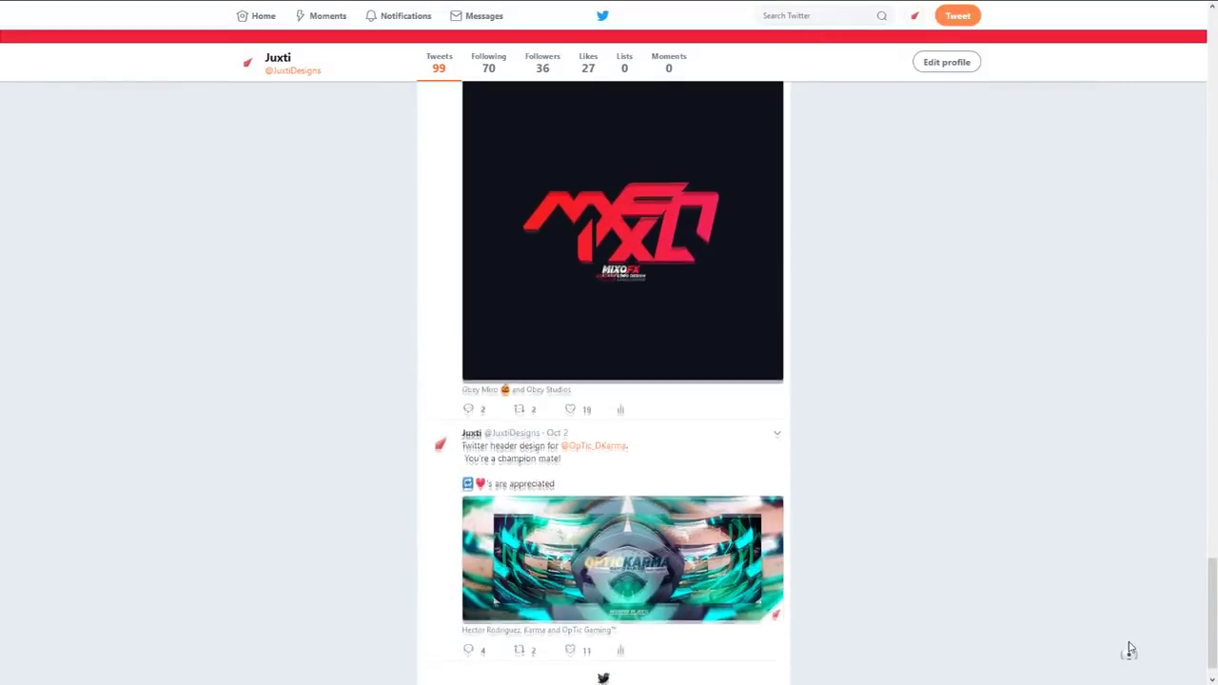
- Review the Juxti profile's posted designs from the oldest up to the price list, and look through a client's message history
scroll(1131, 643, "up", 3)
scroll(1131, 635, "up", 5)
scroll(1132, 636, "up", 1)
scroll(1131, 637, "up", 5)
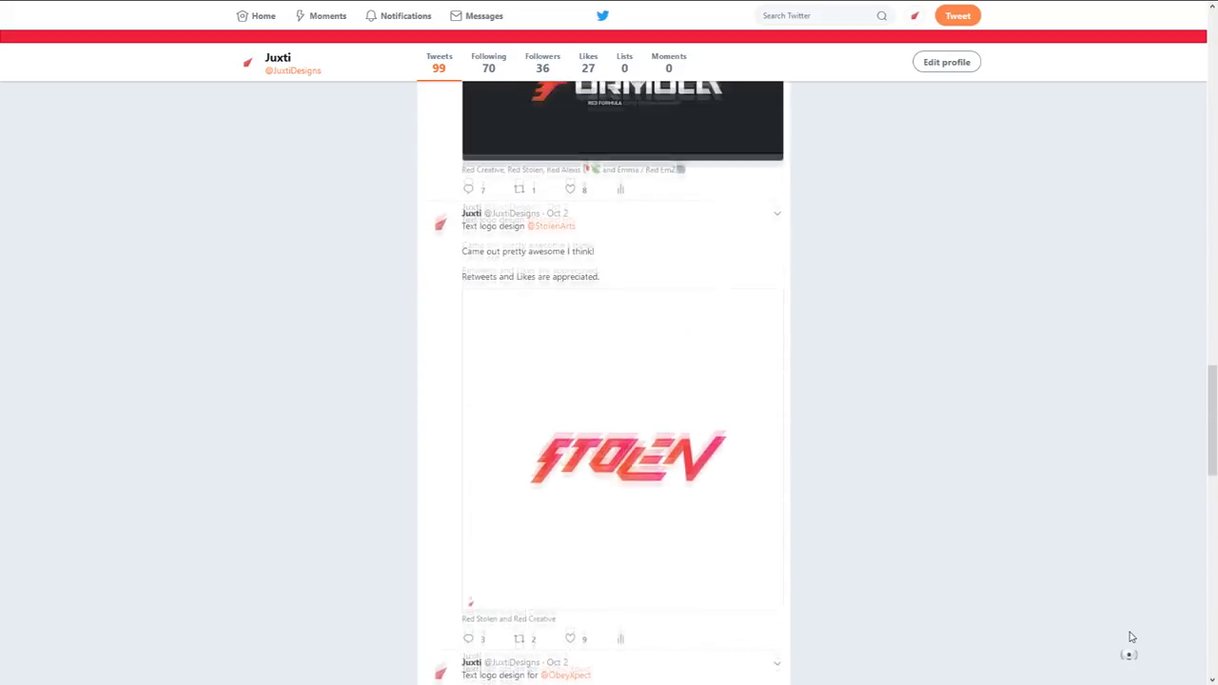
scroll(1131, 637, "up", 5)
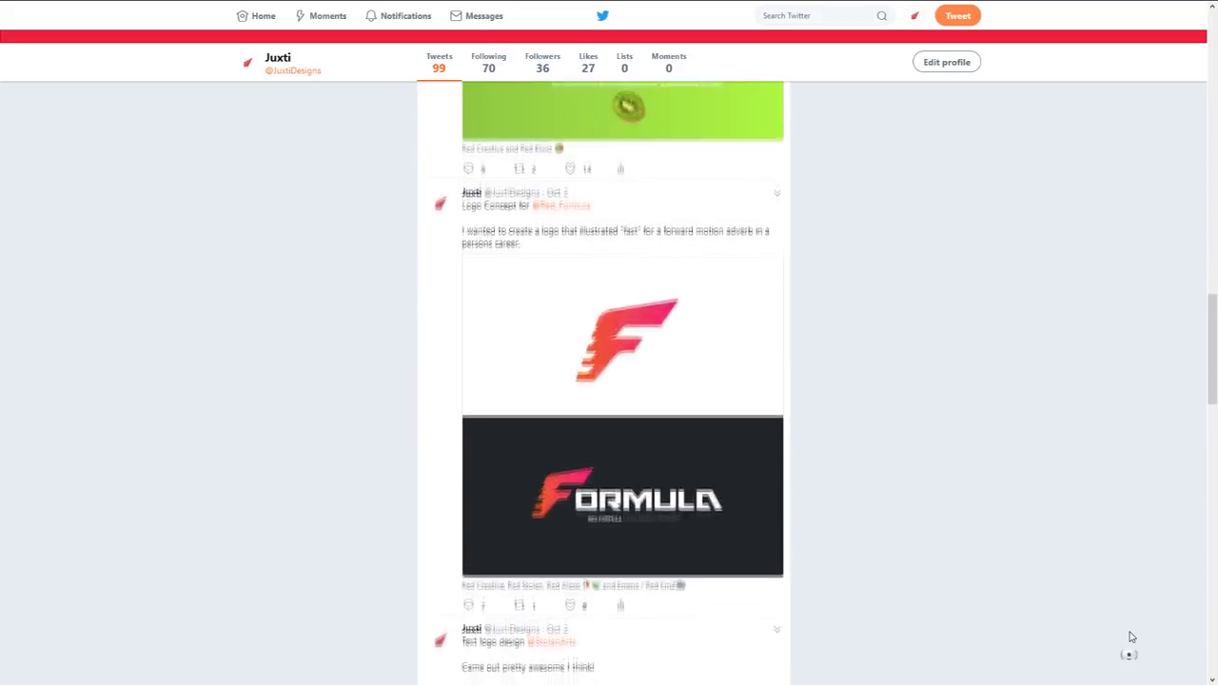
scroll(1132, 637, "up", 2)
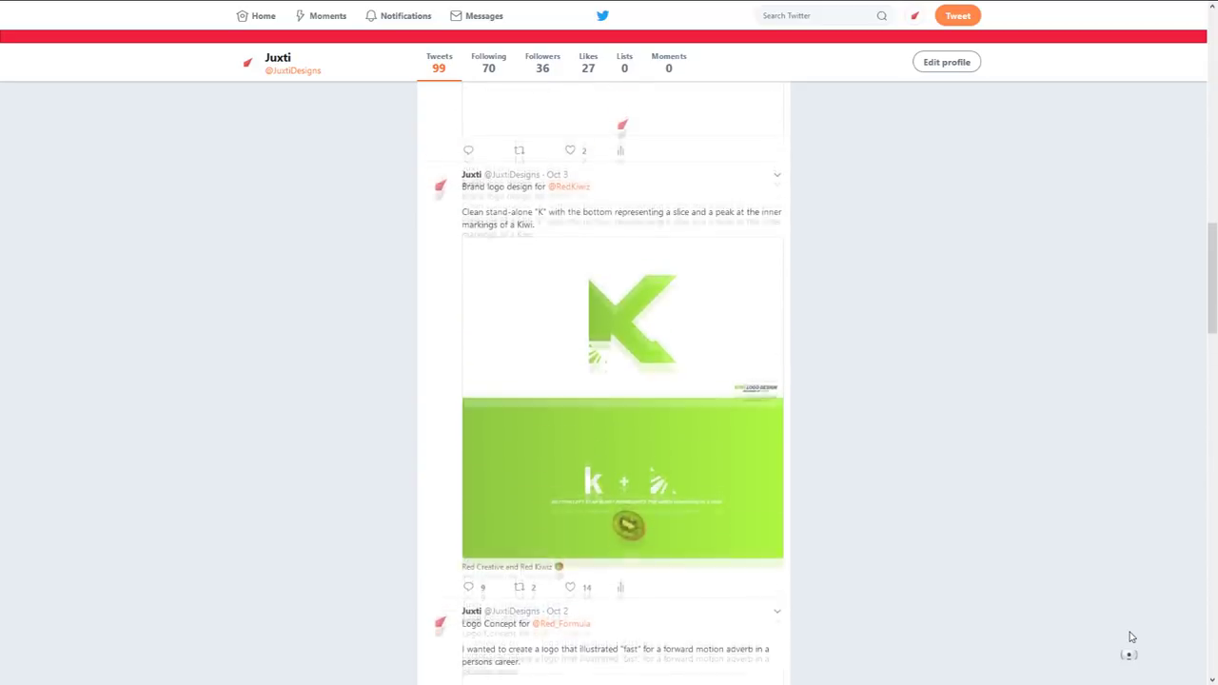
scroll(1132, 637, "up", 4)
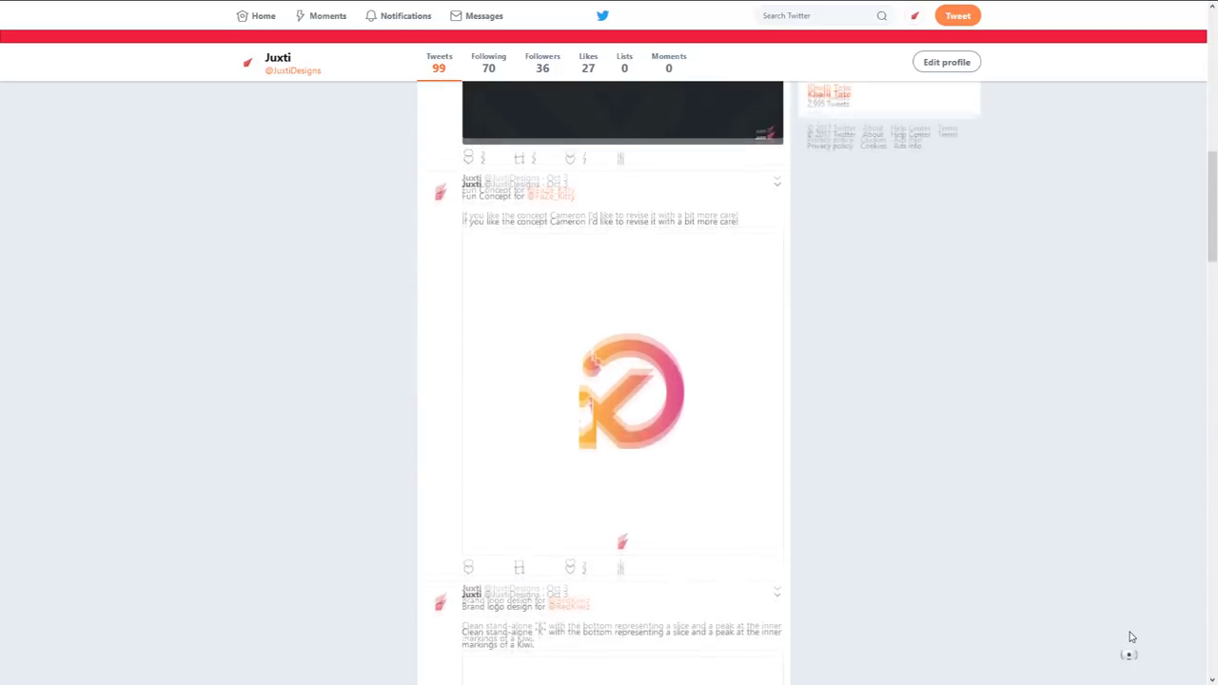
scroll(1131, 636, "up", 5)
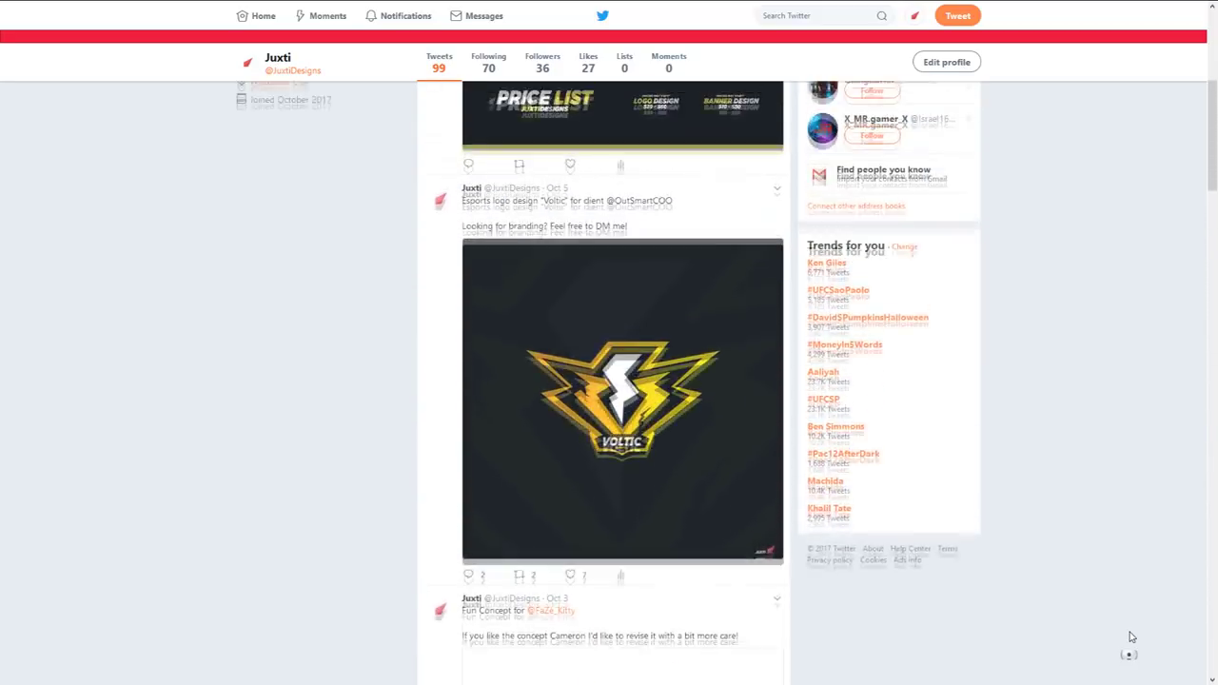
scroll(1130, 632, "up", 1)
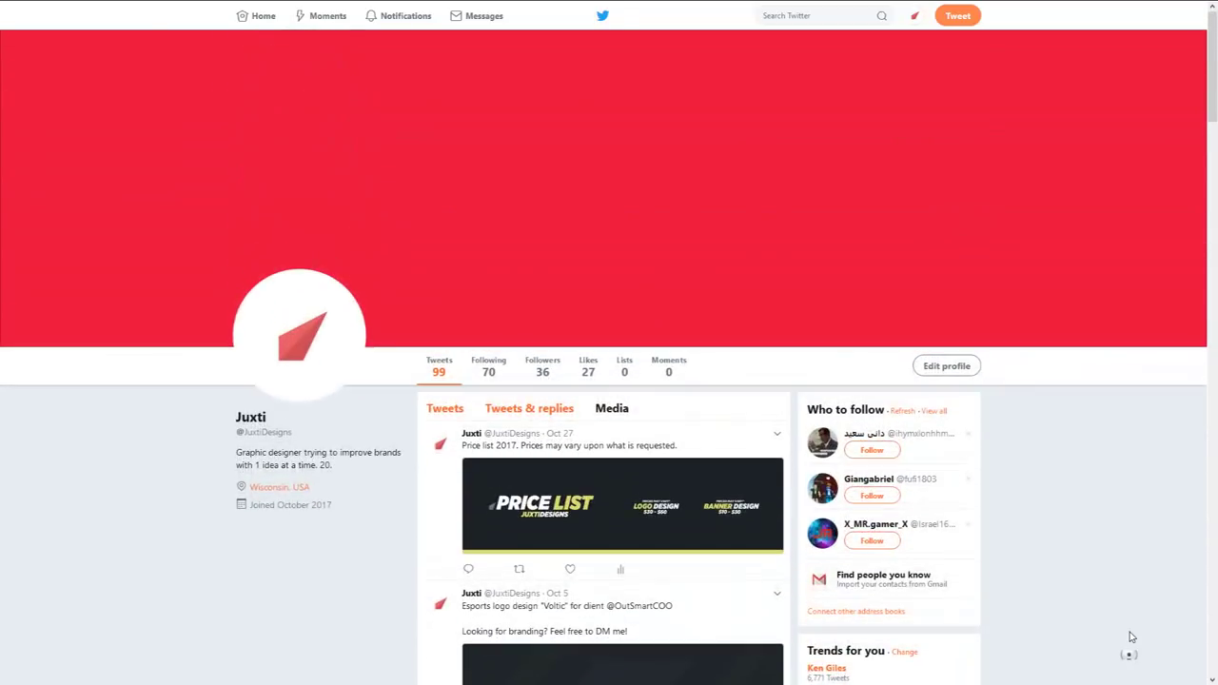
mouse_move(847, 282)
left_mouse_down()
mouse_move(855, 167)
mouse_move(842, 289)
left_mouse_up()
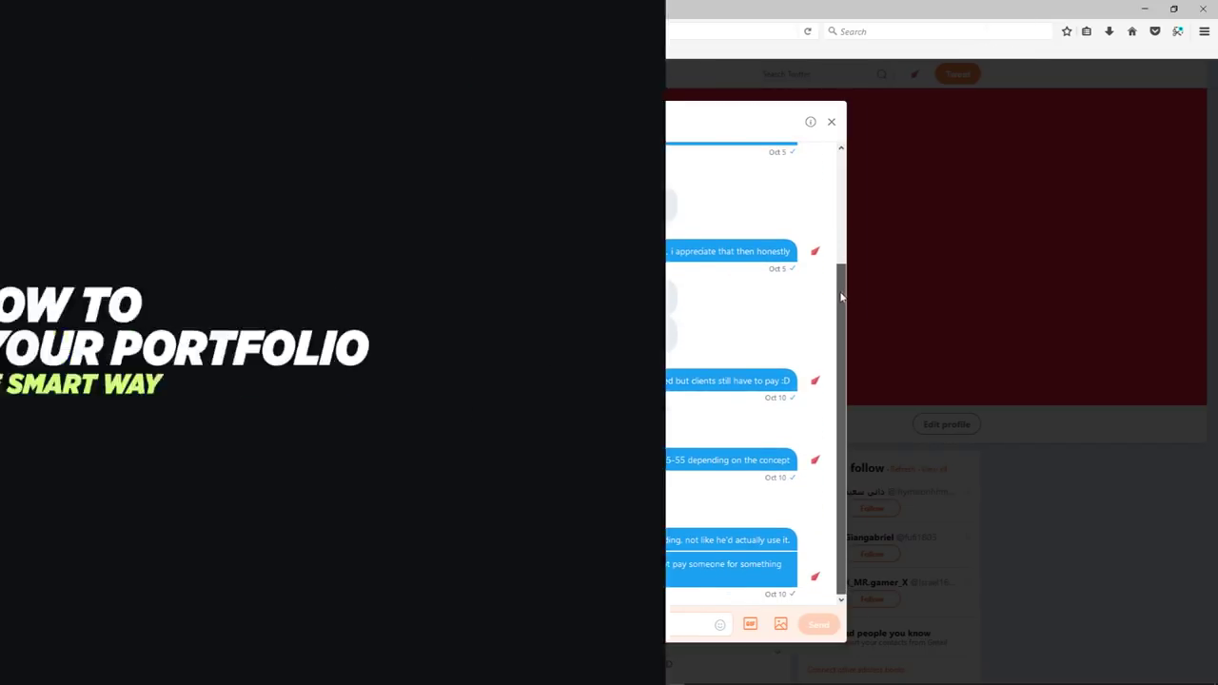
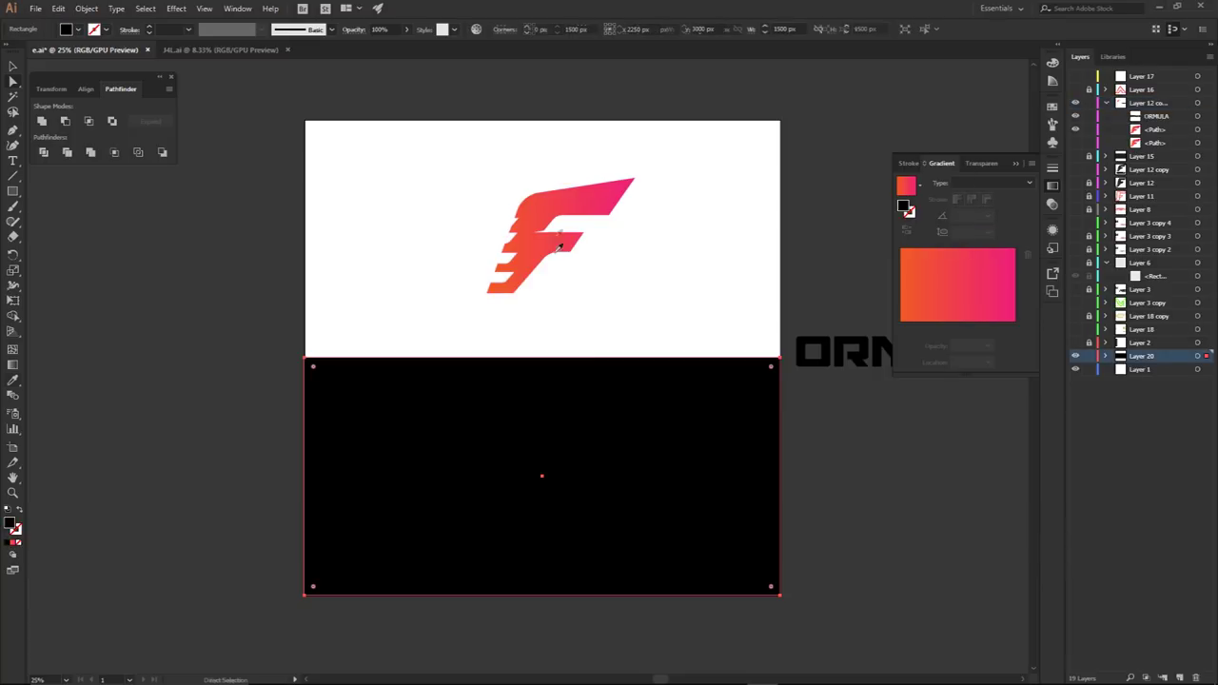
- In Illustrator, fill the lower rectangle with the F mark's orange-to-pink gradient and place a white copy of the F on it
left_click_drag(557, 204, 511, 429)
key("i")
left_click(609, 332)
- Move the ORMULA text onto the gradient rectangle, color it white and position it right beside the white F
key("a")
left_click_drag(822, 360, 559, 485)
key("i")
left_click(633, 318)
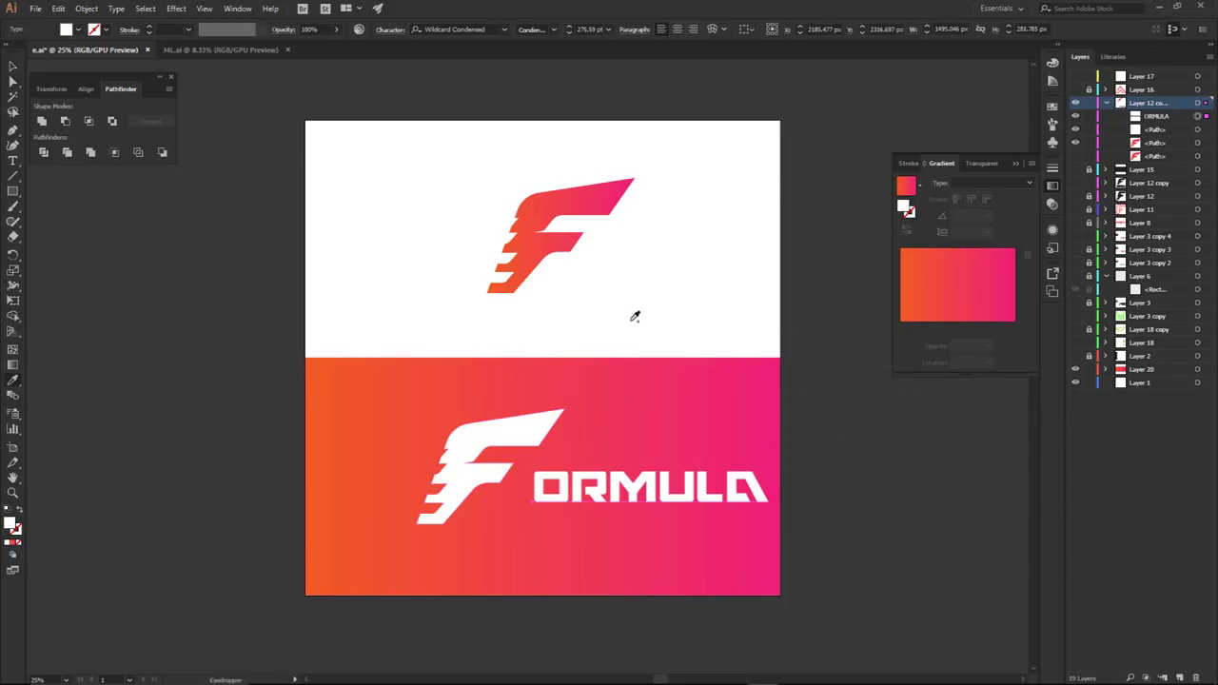
key("a")
left_click(865, 479)
left_click_drag(667, 491, 643, 479)
- Scale the white F and ORMULA text together to about 2030 px wide and center them on the gradient rectangle
left_click(536, 435)
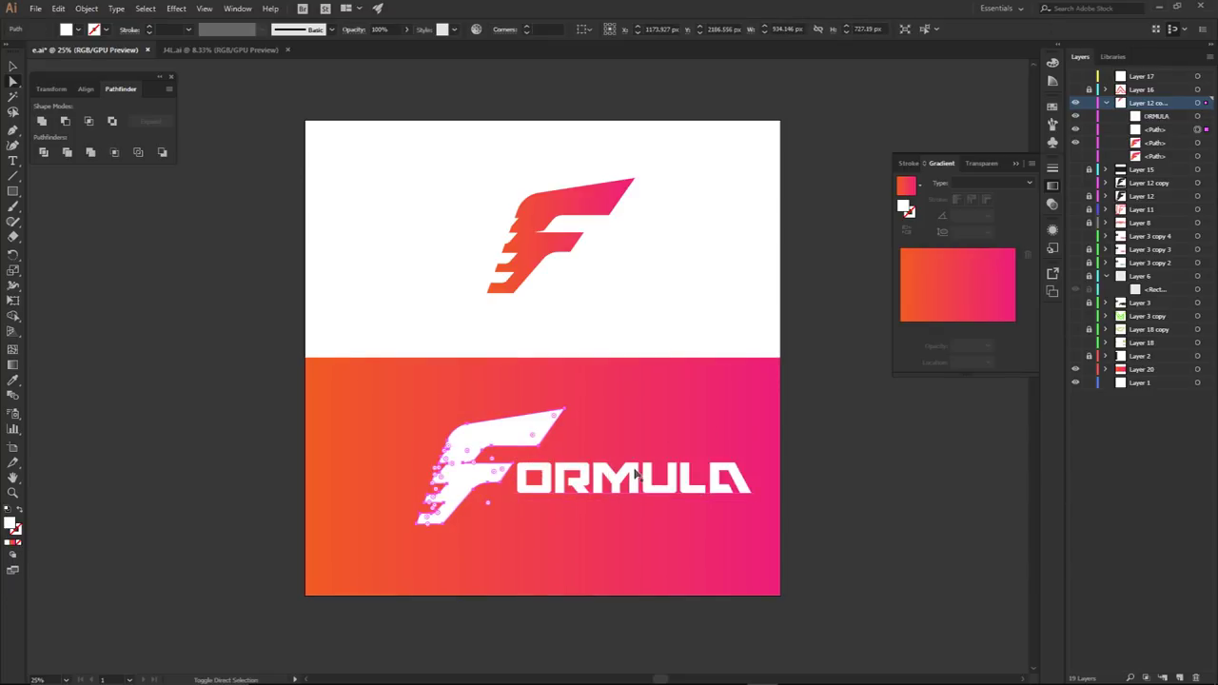
key("a")
key("v")
left_click_drag(752, 410, 694, 429)
left_click_drag(648, 475, 612, 487)
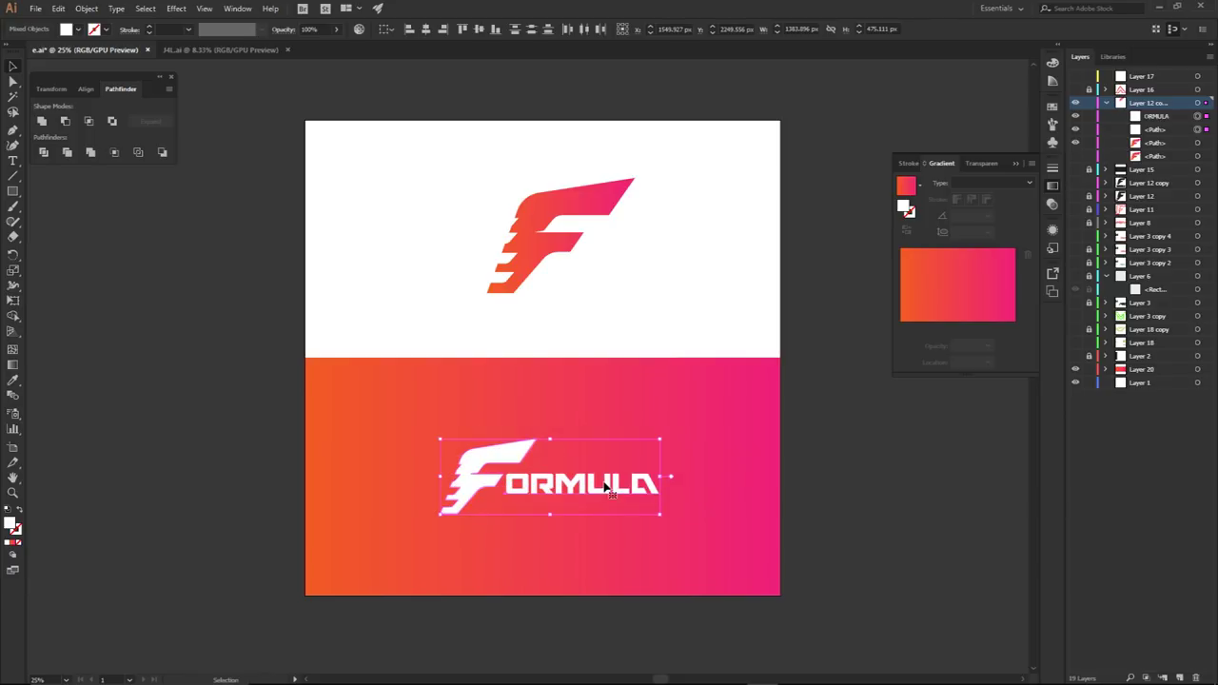
left_click_drag(661, 438, 713, 419)
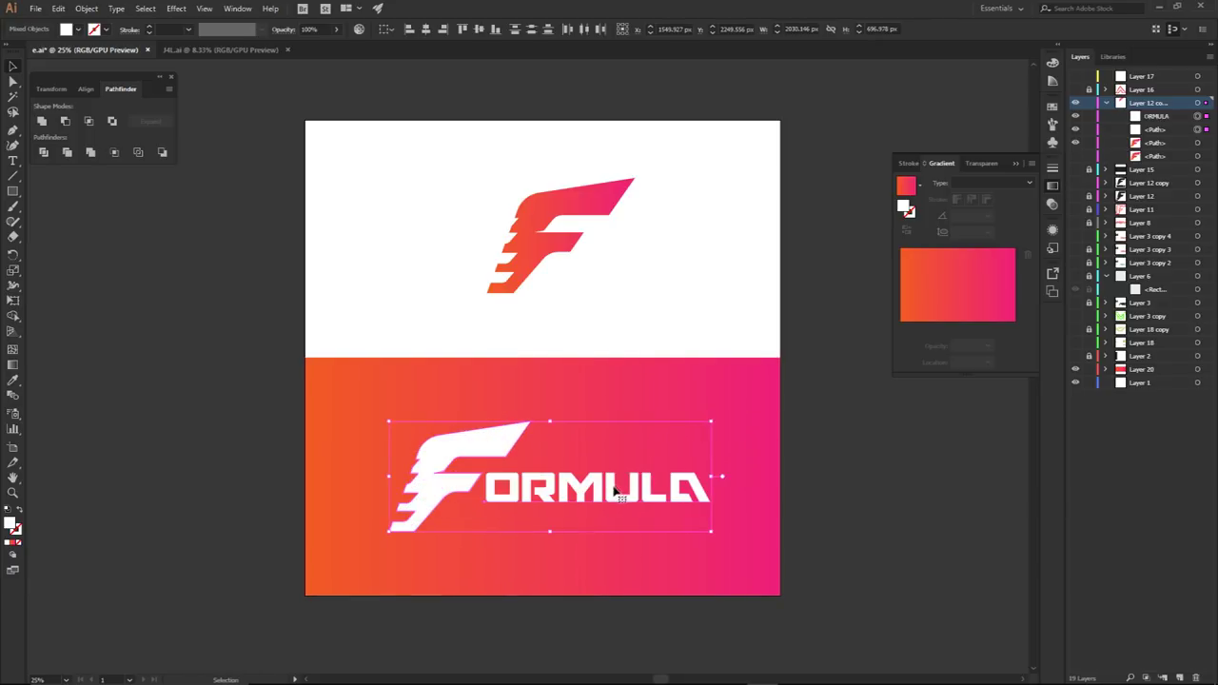
left_click(808, 451)
left_click_drag(815, 500, 764, 519)
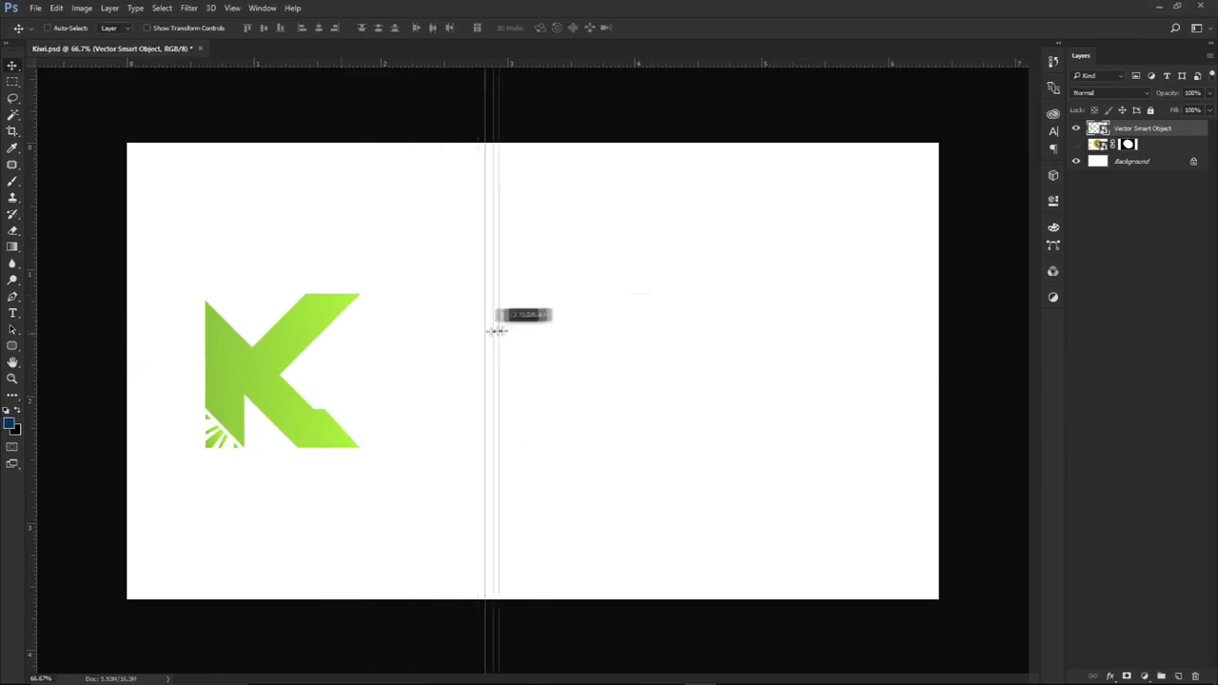
- In Photoshop's Kiwi.psd, place a vertical guide at the canvas center and center the green K in the left half
left_click_drag(495, 330, 530, 331)
left_click_drag(342, 356, 704, 353)
key("ctrl+t")
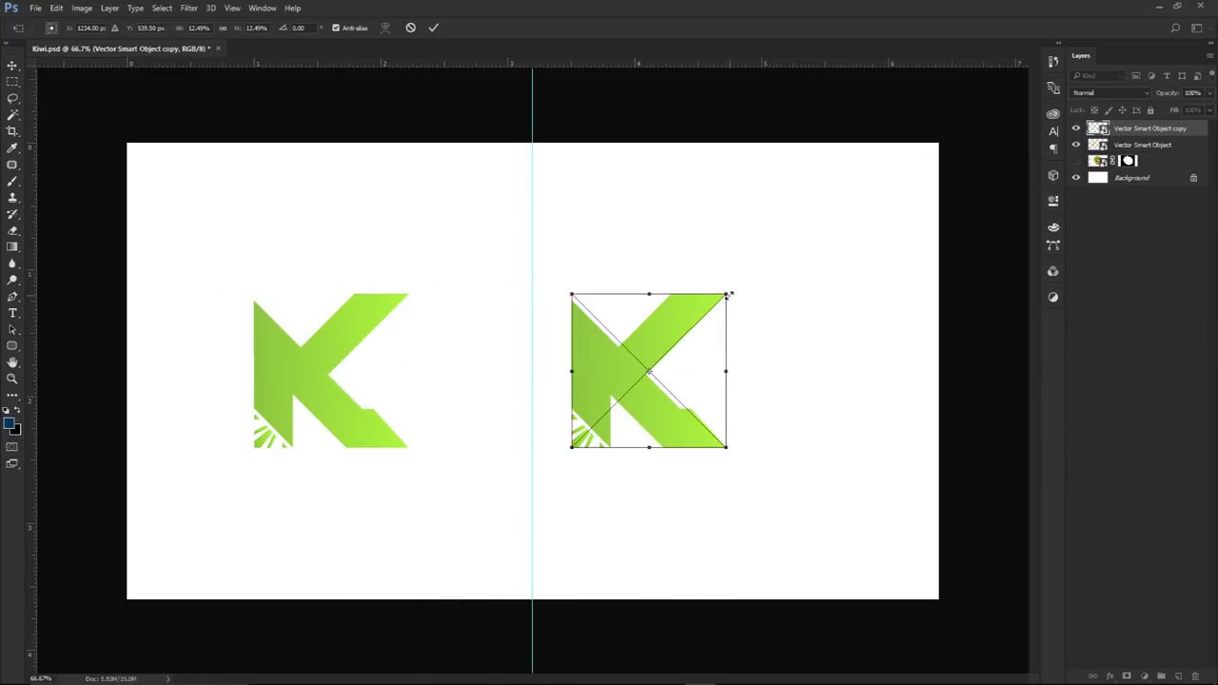
left_click_drag(729, 296, 680, 329)
key("Return")
key("Delete")
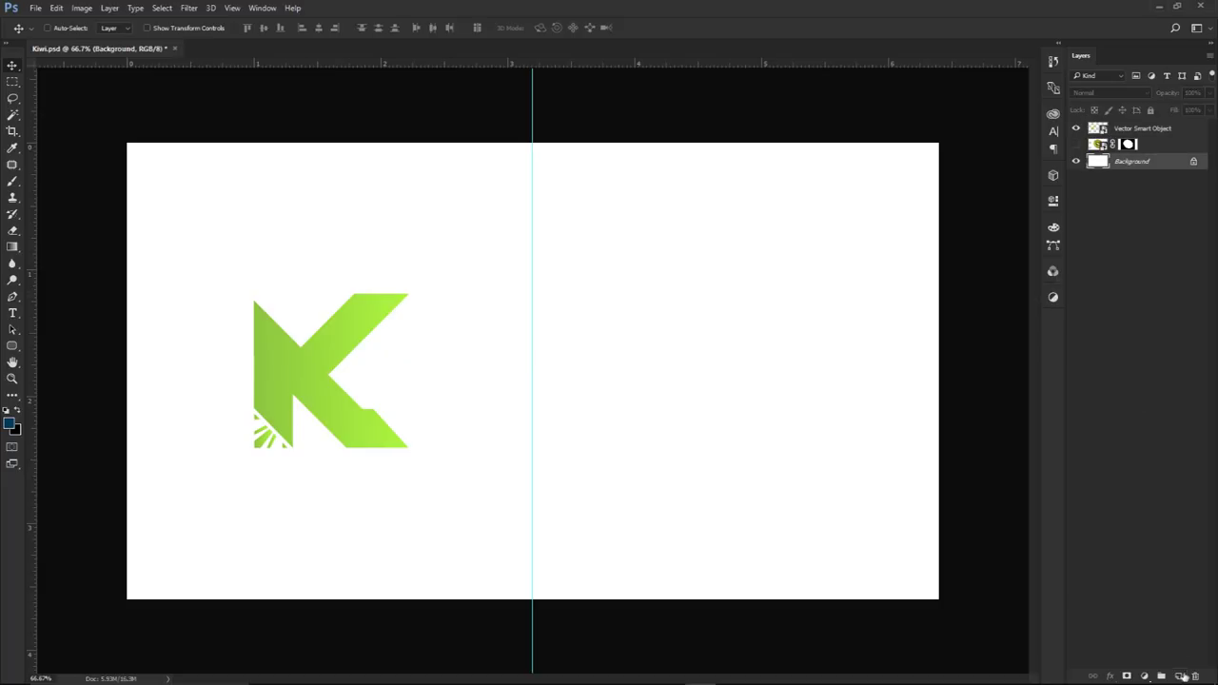
- Add a layer above the background and fill the canvas's right half with green 96d53f sampled from the K logo
left_click(1181, 676)
key("m")
left_click_drag(532, 143, 939, 599)
left_click(10, 423)
left_click(302, 364)
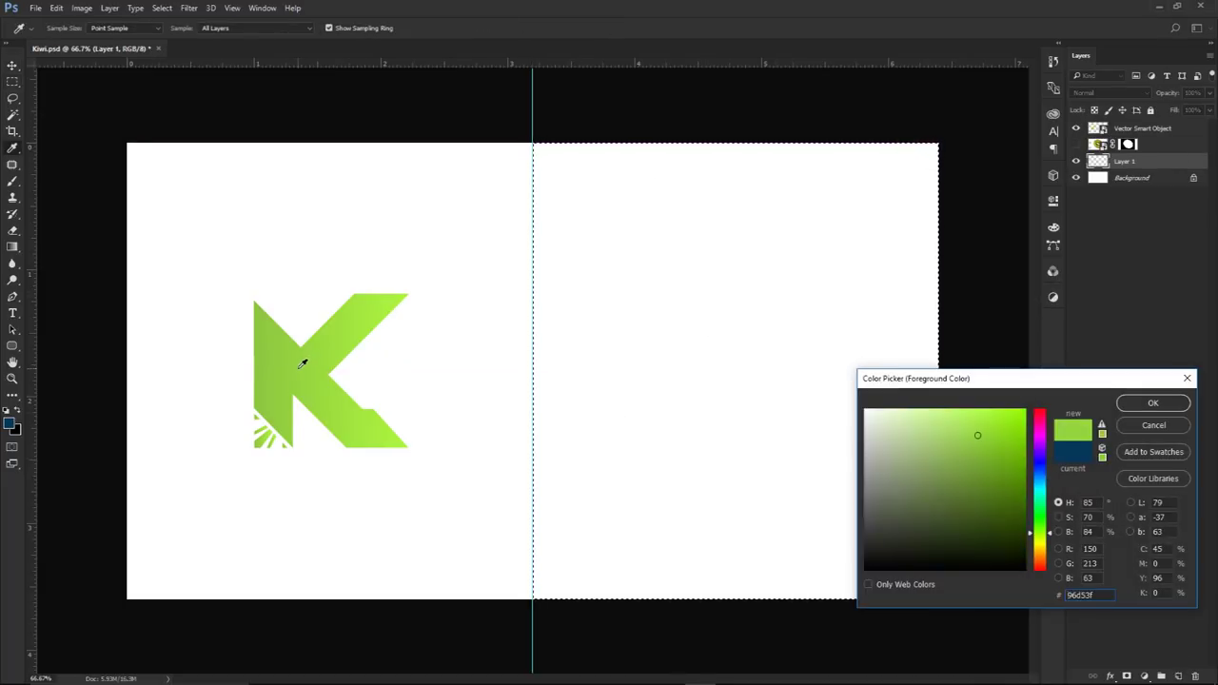
key("Return")
key("alt+BackSpace")
key("ctrl+d")
- Add a white (ffffff) text letter "K" near the middle of the green half
key("v")
key("t")
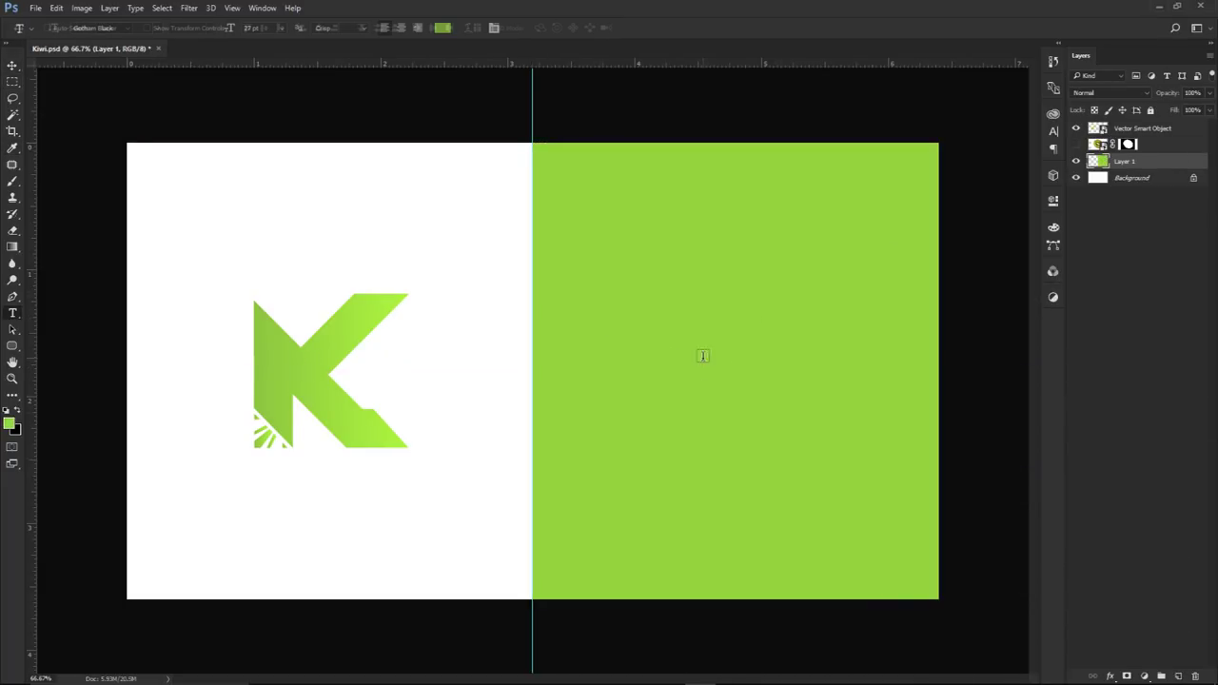
left_click(692, 382)
type("K")
key("ctrl+a")
left_click(442, 28)
type("ffffff")
key("Return")
mouse_move(748, 379)
left_mouse_down()
mouse_move(710, 377)
mouse_move(756, 373)
left_mouse_up()
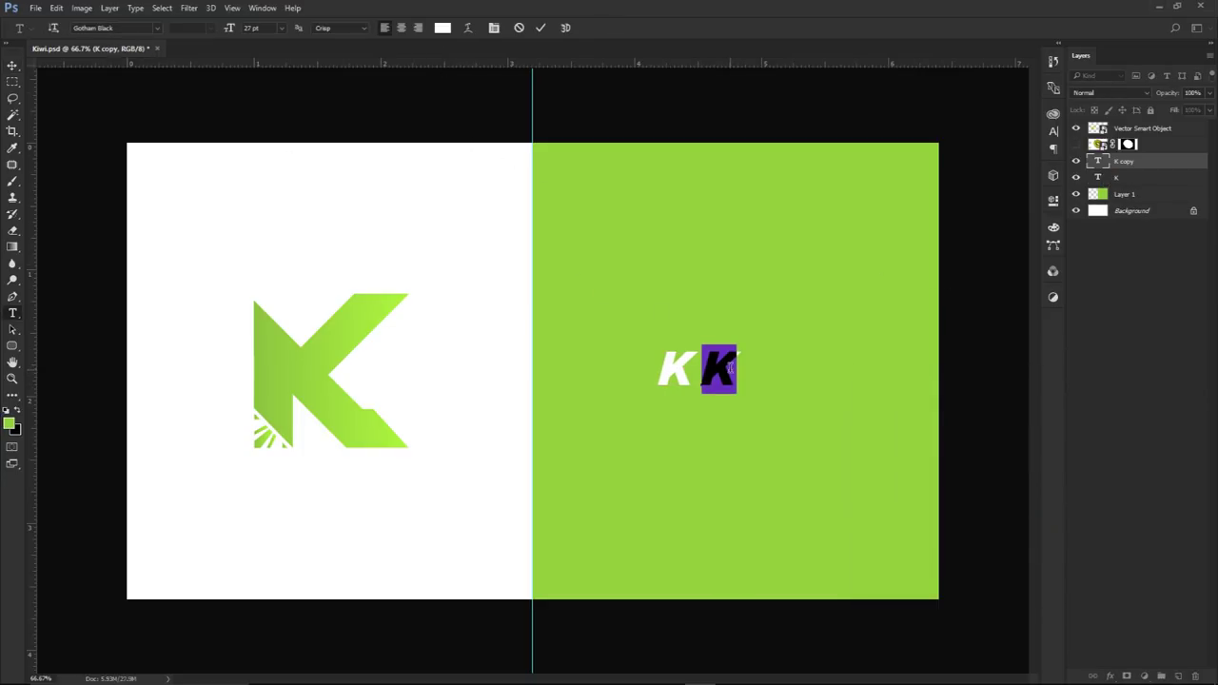
- Change the duplicated K text to a "+" at 14 pt and position it just beside the white K
left_click(250, 27)
type("3")
key("Return")
type("14")
key("Return")
key("ctrl+Return")
key("v")
left_click_drag(728, 272, 742, 290)
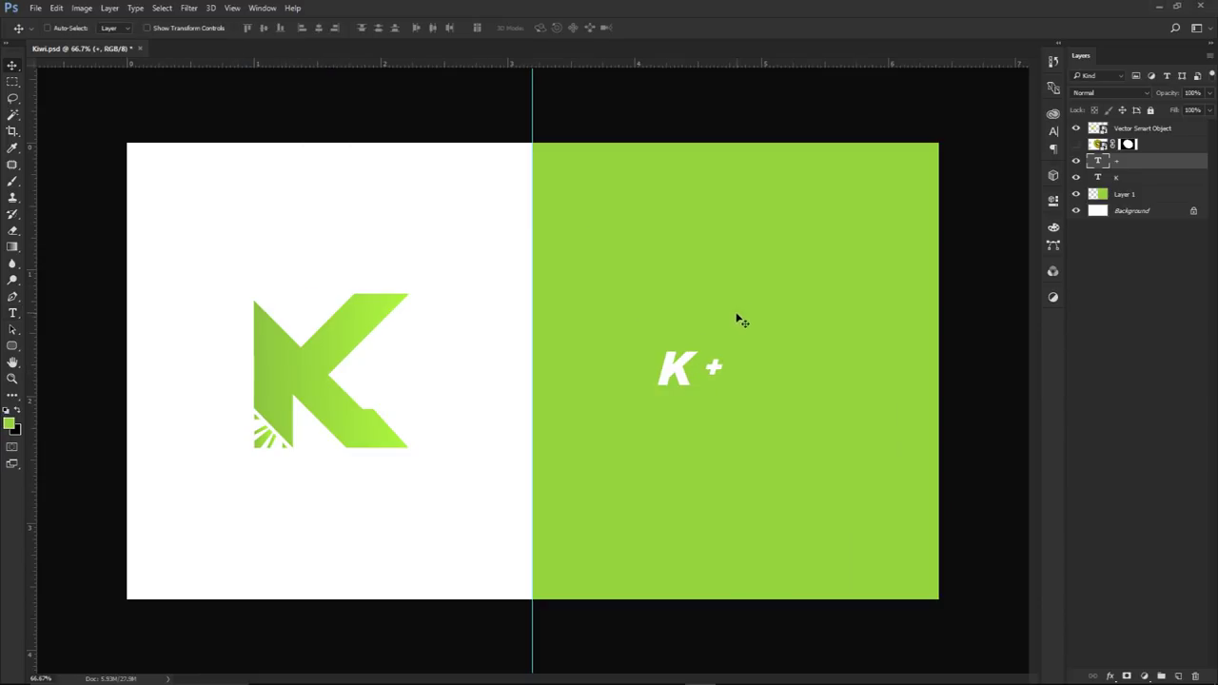
- Add another copy of the K logo's smart object and scale it down near the "K +" text on the green half
left_click(1142, 130)
key("ctrl+j")
key("ctrl+t")
left_click_drag(799, 277, 756, 318)
left_click_drag(697, 418, 806, 290)
left_click_drag(868, 183, 701, 348)
key("Return")
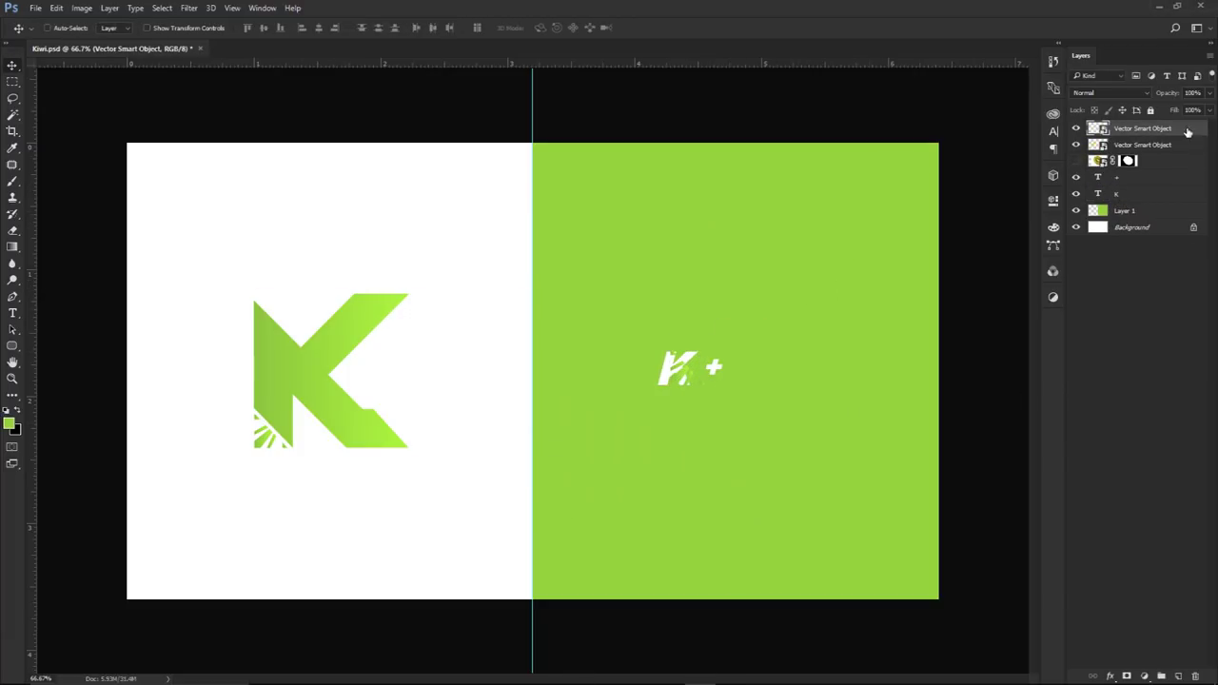
- Apply a white Color Overlay to the small logo copy and place its starburst just beside the "+"
left_click(598, 395)
left_click(864, 267)
left_click(870, 353)
left_click(1161, 400)
left_click(1008, 247)
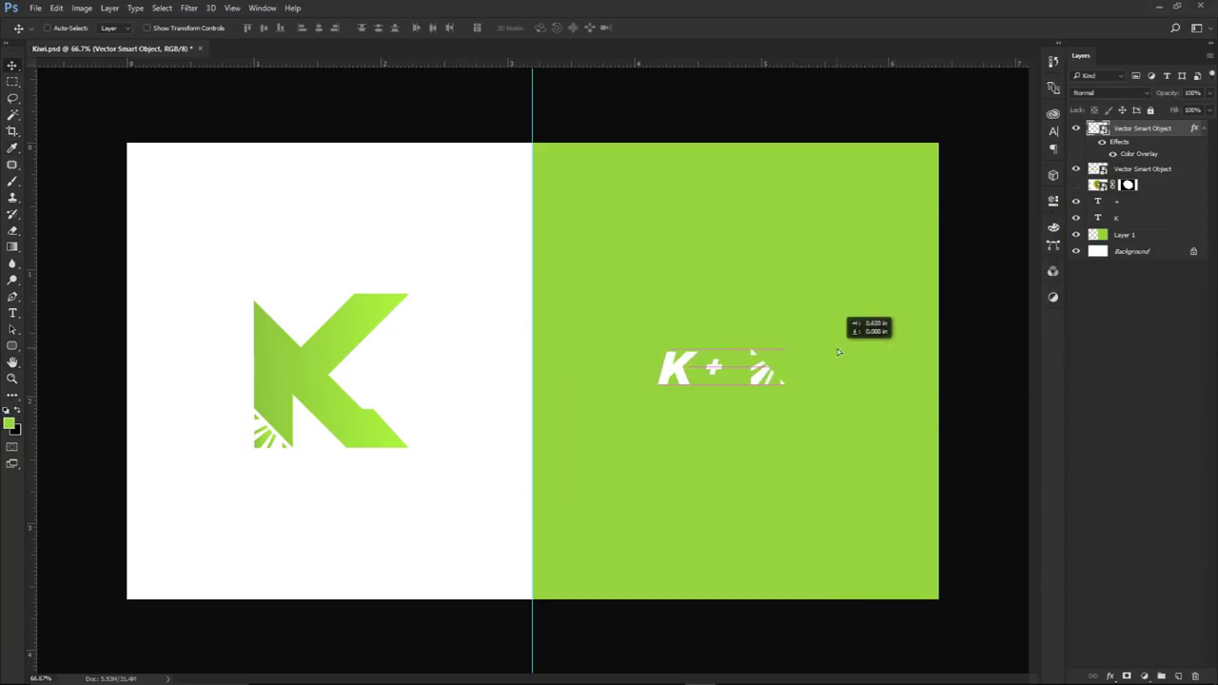
- Group the K, "+" and starburst layers and centre the group horizontally on the green half
left_click(1142, 169)
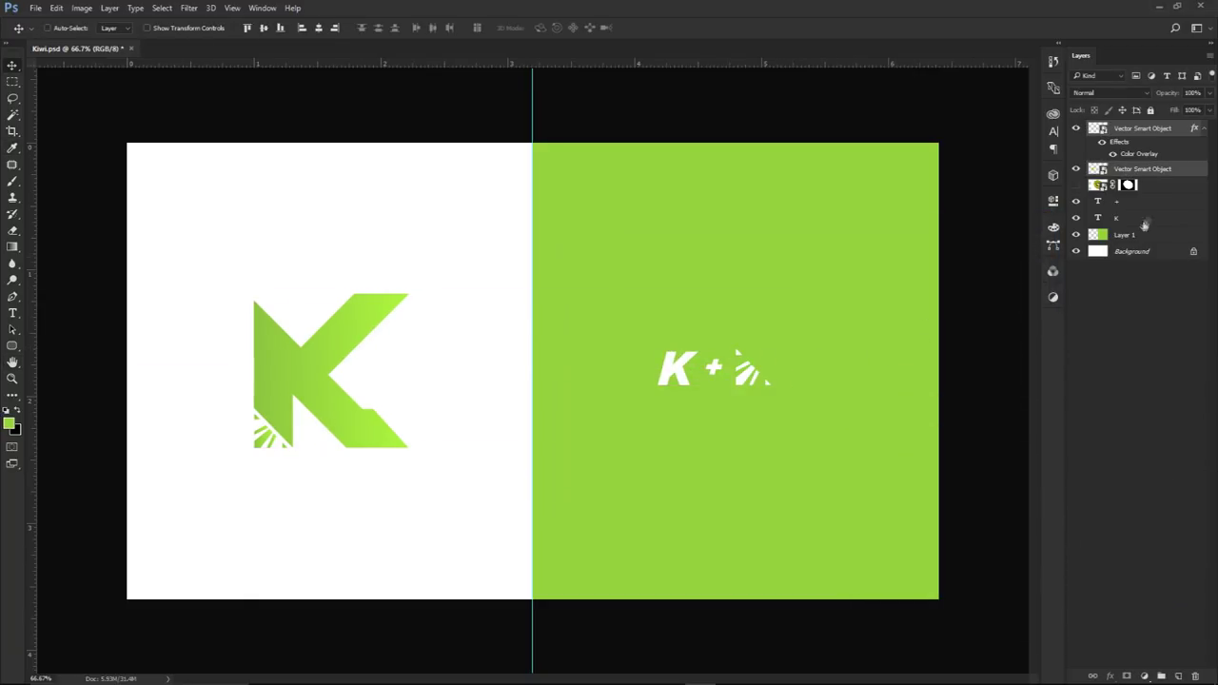
left_click(1142, 201)
left_click(1142, 217, "ctrl")
left_click(1142, 128, "ctrl")
key("ctrl+g")
left_click_drag(761, 389, 782, 390)
- Add a white 5 pt caption beneath the group explaining that the bottom left burst represents the inner marking in a kiwi
key("t")
left_click(734, 418)
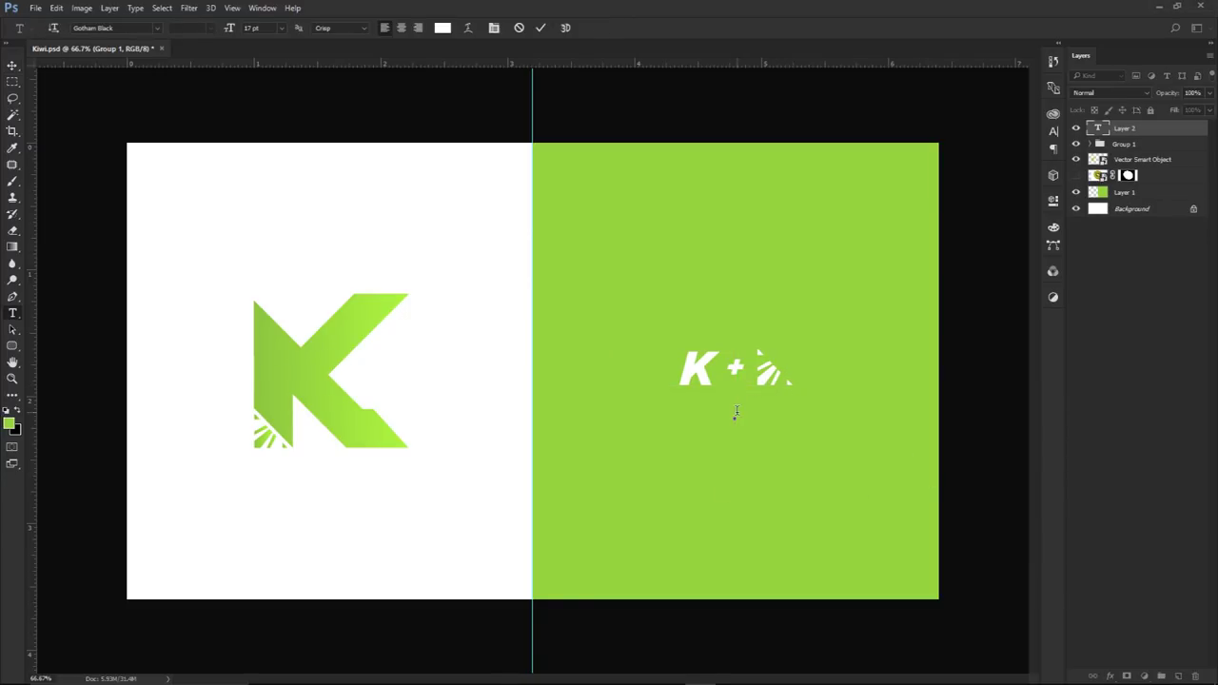
type("BOTTOM LEF")
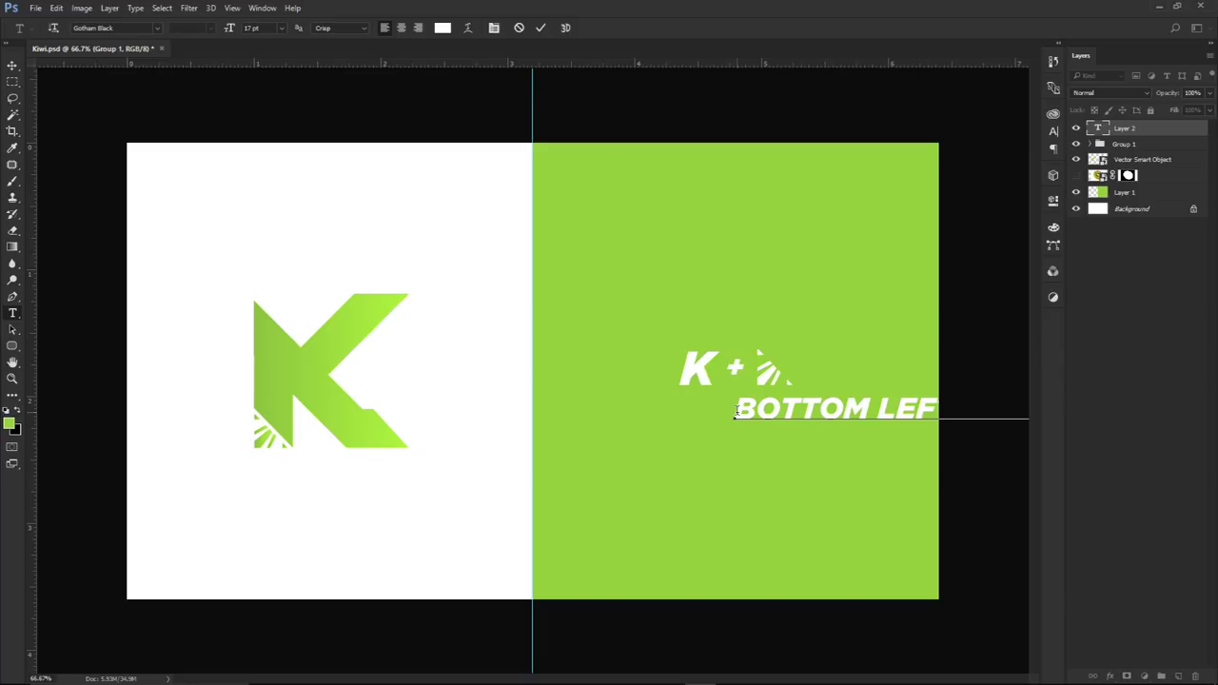
key("ctrl+a")
type("5")
key("Return")
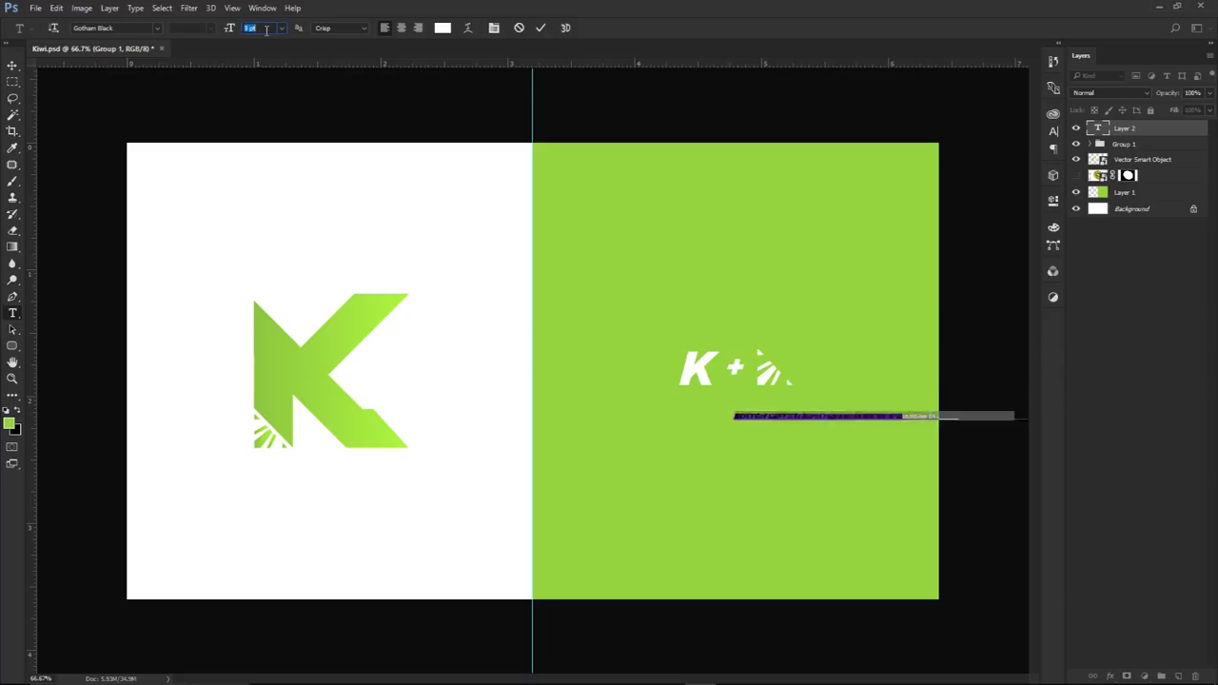
key("ctrl+Return")
key("v")
left_click_drag(826, 373, 728, 373)
- Rewrite the caption as "BOTTOM LEFT STAR BURST REPRESENTS THE INNER MARKING IN A KIWI", scale it down and centre it under the group
double_click(775, 408)
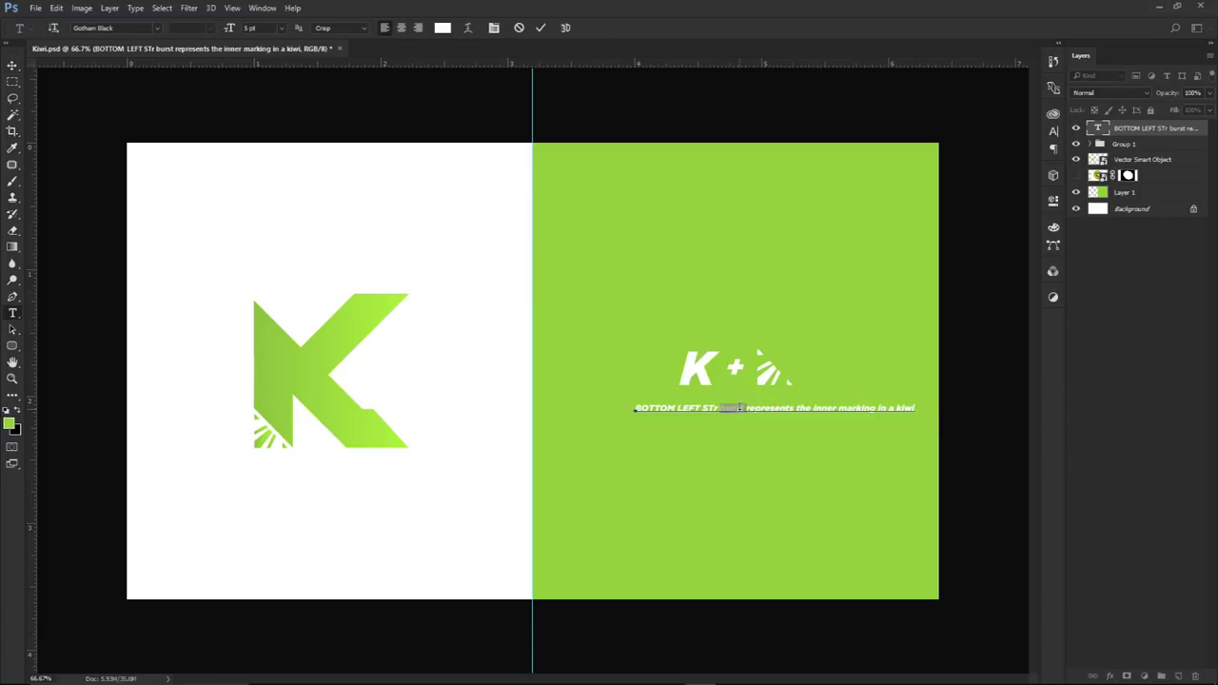
type("BOTTOM LEFT STAR BURST REPRESENTS THE INNER MARKING IN")
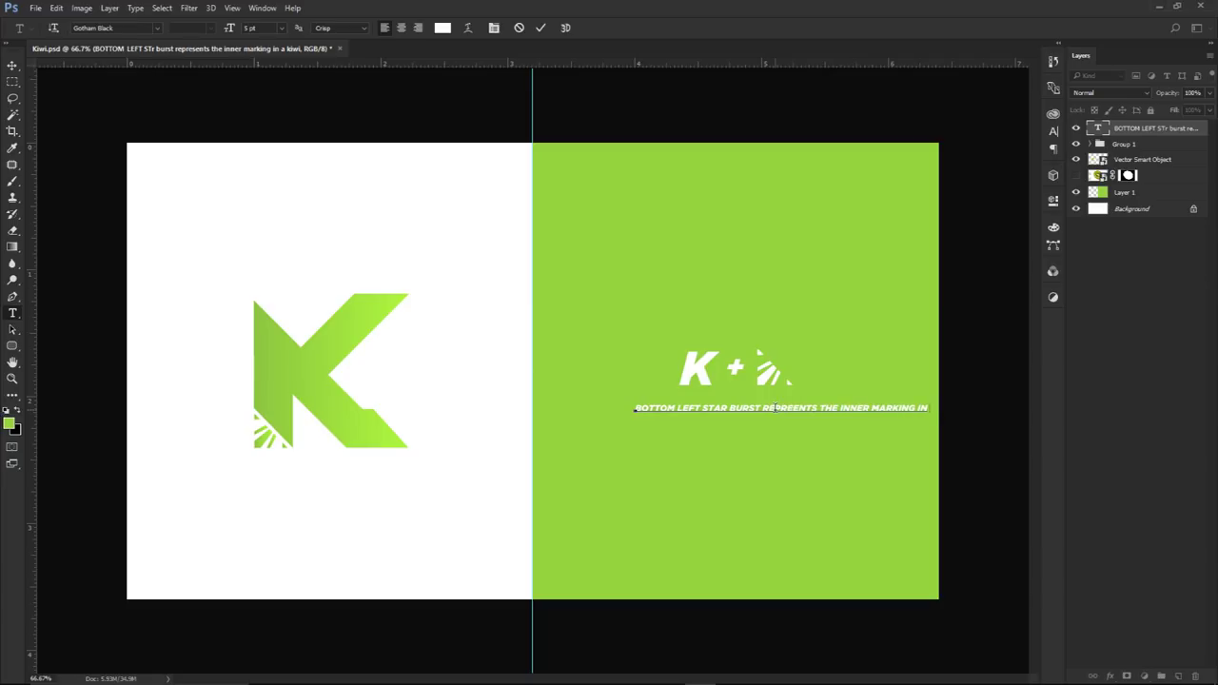
left_click(12, 64)
left_click_drag(752, 404, 729, 402)
key("ctrl+t")
left_click_drag(940, 396, 859, 373)
key("Return")
- Show the hidden kiwi photo layer, raise it above the caption layer and scale it down beneath the caption
left_click(1076, 175)
left_click_drag(1147, 175, 1147, 123)
left_click_drag(571, 381, 698, 454)
key("ctrl+t")
mouse_move(965, 239)
left_mouse_down()
mouse_move(715, 426)
mouse_move(751, 428)
mouse_move(780, 413)
mouse_move(801, 427)
left_mouse_up()
key("Return")
- Paint a soft glow around the kiwi on a new layer, using Linear Dodge (Add) blending and reduced opacity
key("ctrl+shift+alt+n")
key("b")
left_click_drag(824, 489, 766, 487)
mouse_move(724, 442)
left_mouse_down()
mouse_move(702, 448)
mouse_move(738, 481)
left_mouse_up()
key("shift+alt+a")
key("i")
key("2")
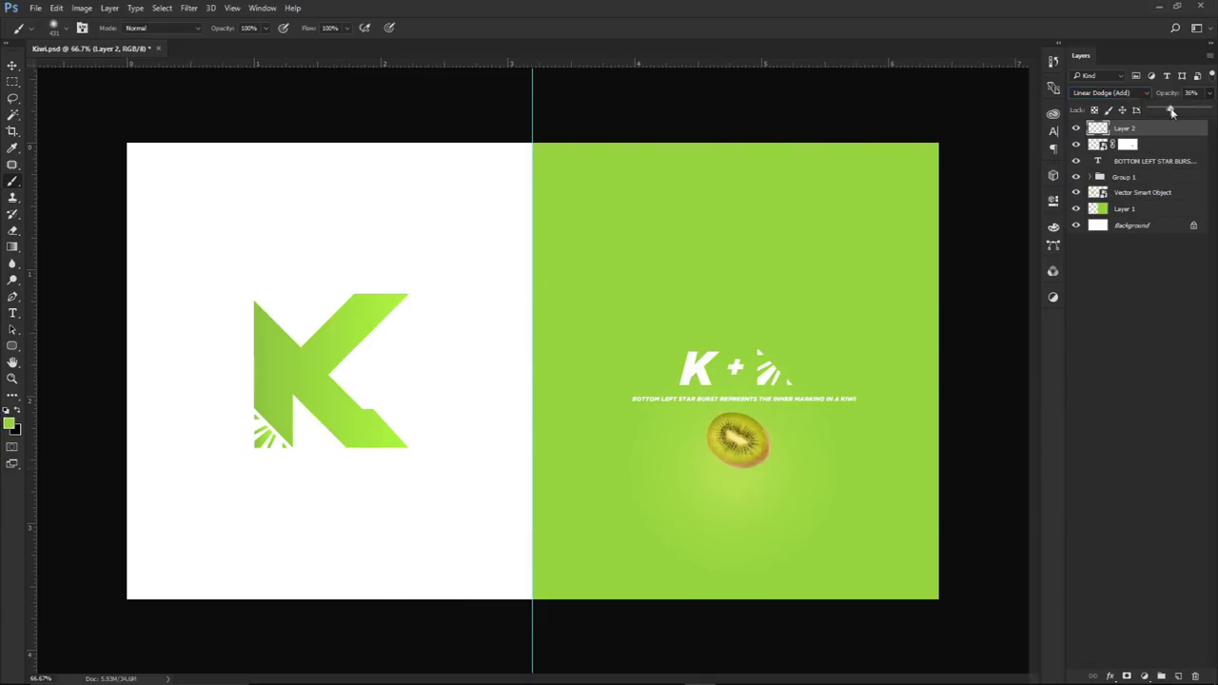
- Adjust the glow layer with Hue/Saturation
key("ctrl+u")
left_click_drag(963, 299, 947, 299)
left_click(1081, 194)
key("v")
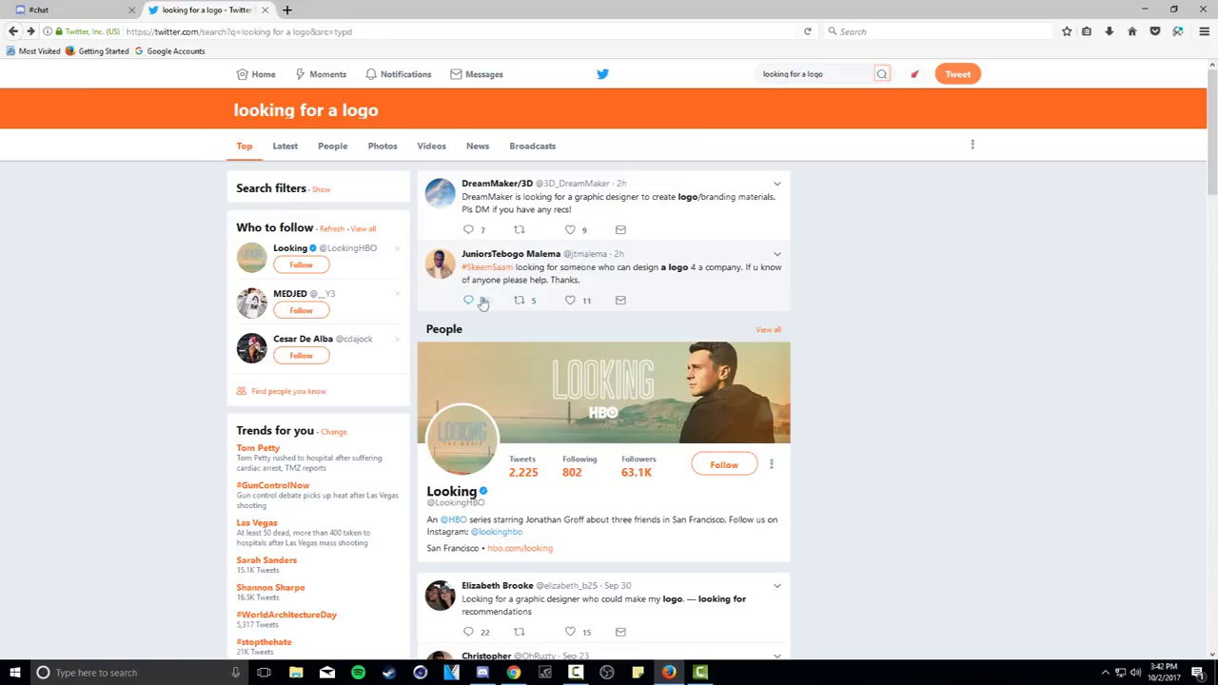
- On Twitter, reply "Hey i do logo design" to DreamMaker/3D's tweet looking for a graphic designer
left_click(467, 229)
type("Hey i do logo design")
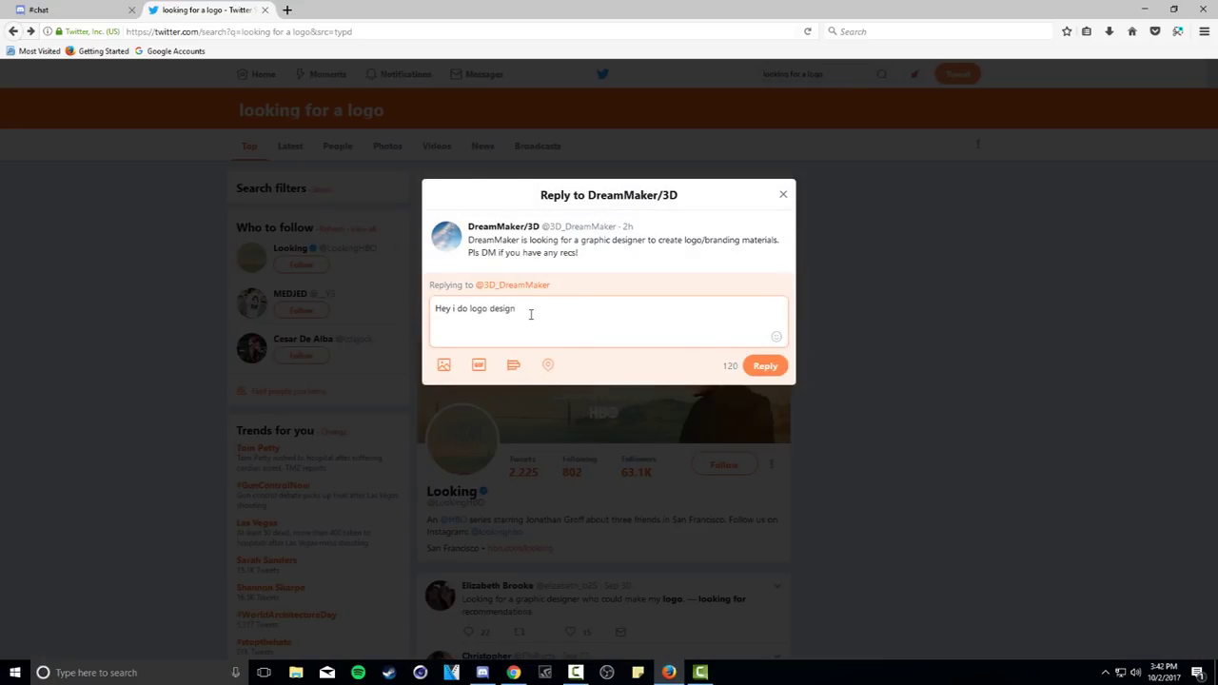
left_click(766, 365)
- Reply "I could totoally do it!" to the streamer's tweet asking for help with a logo redesign
scroll(469, 360, "down", 10)
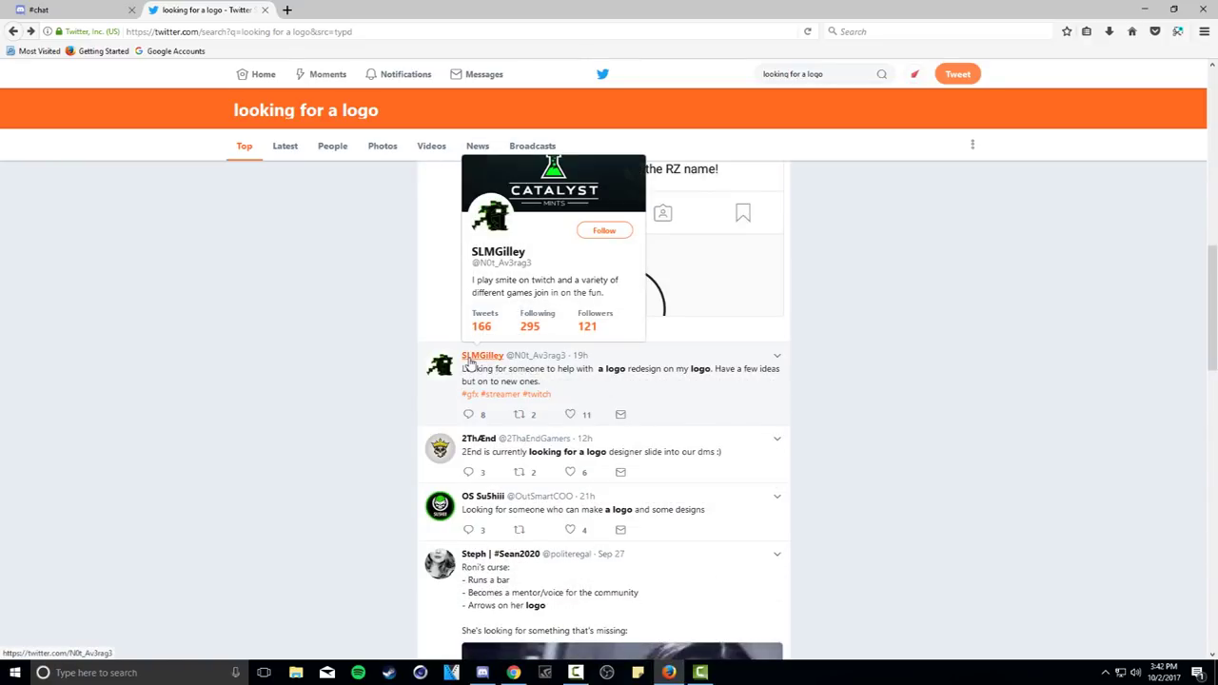
left_click(467, 414)
type("I could totoally do it!")
left_click(765, 378)
- Reply "I definalty could" to the tweet looking for someone who can make a logo and some designs
mouse_move(493, 502)
left_click(468, 529)
type("I definalty could")
right_click(467, 303)
key("Escape")
key("ctrl+Return")
- Reply "I can" to RainDrop Data's tweet about needing someone to design a logo
scroll(362, 280, "down", 10)
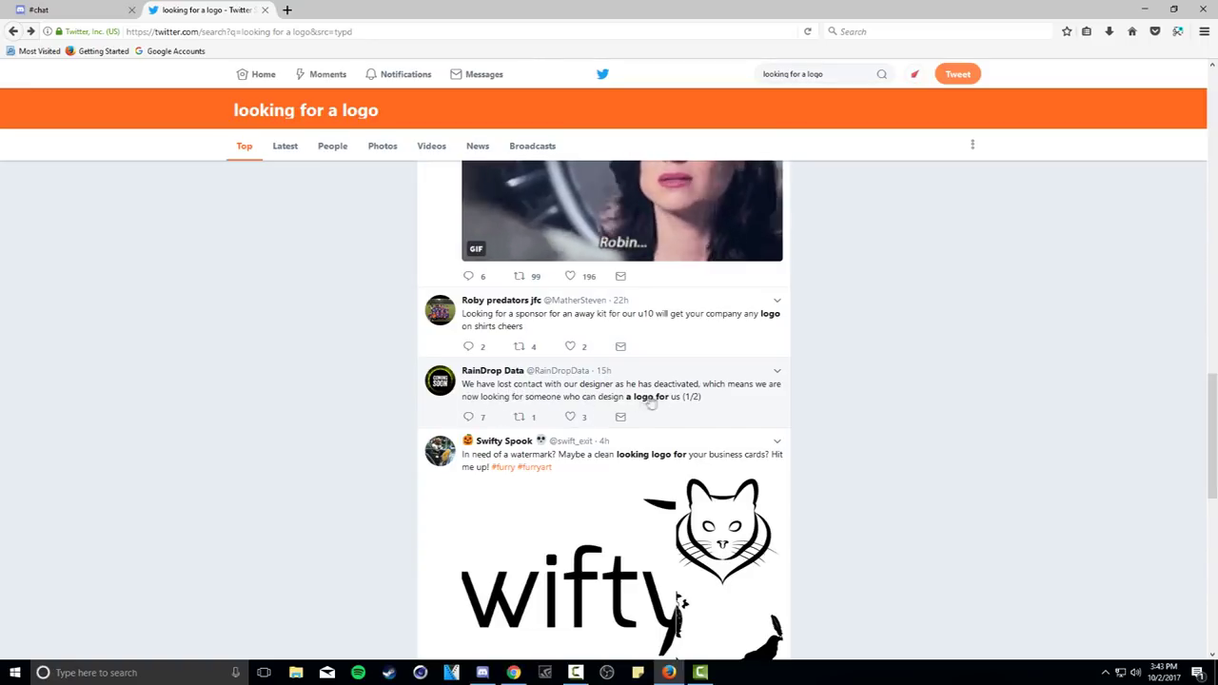
left_click(468, 416)
type("I can")
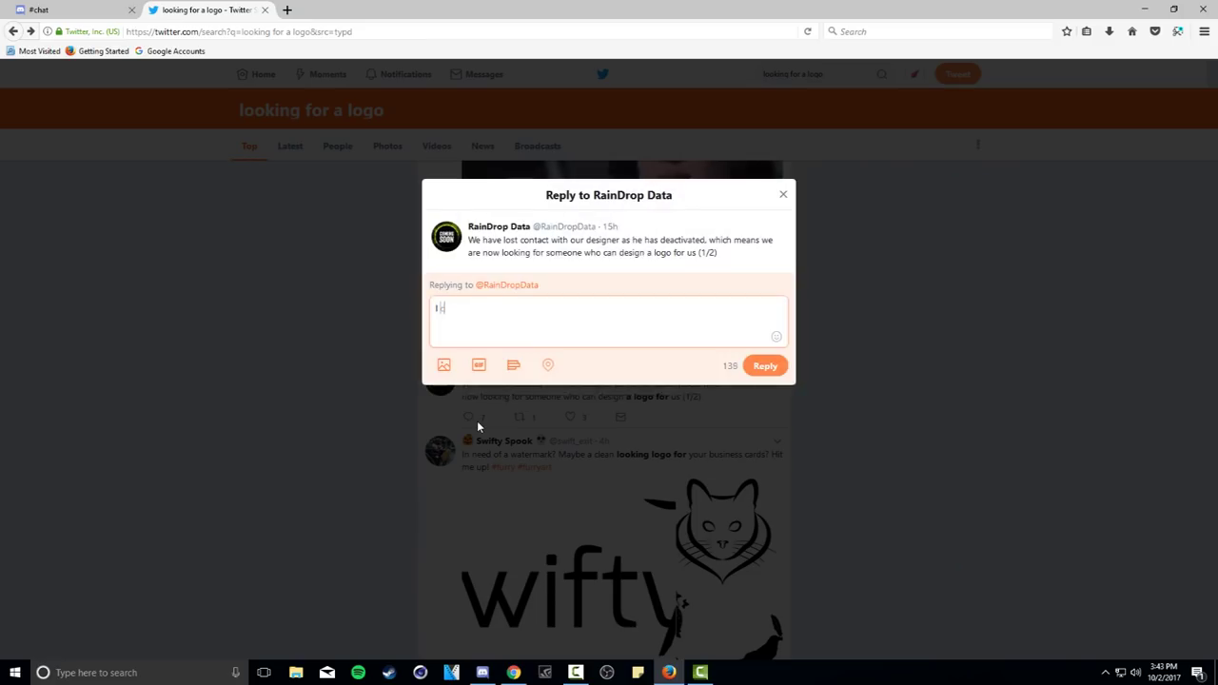
key("ctrl+Return")
- Find another logo request further down the search results and send a short reply offering to help
scroll(477, 421, "down", 2)
scroll(682, 383, "down", 4)
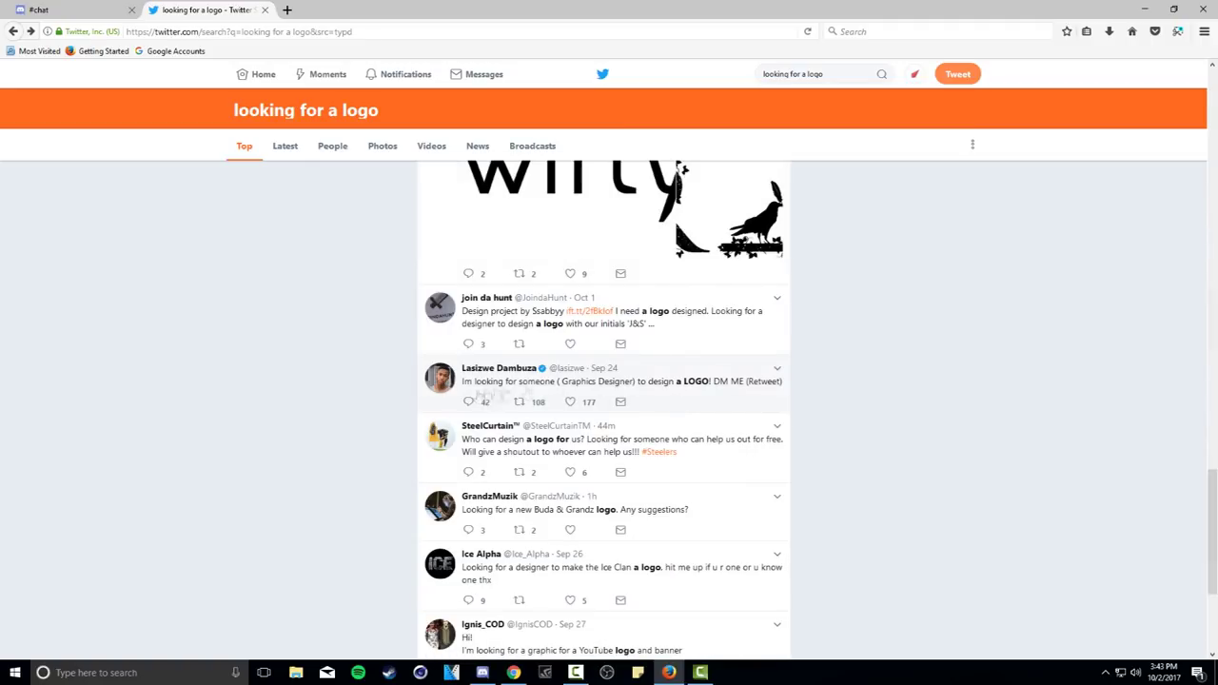
mouse_move(488, 502)
scroll(489, 502, "down", 5)
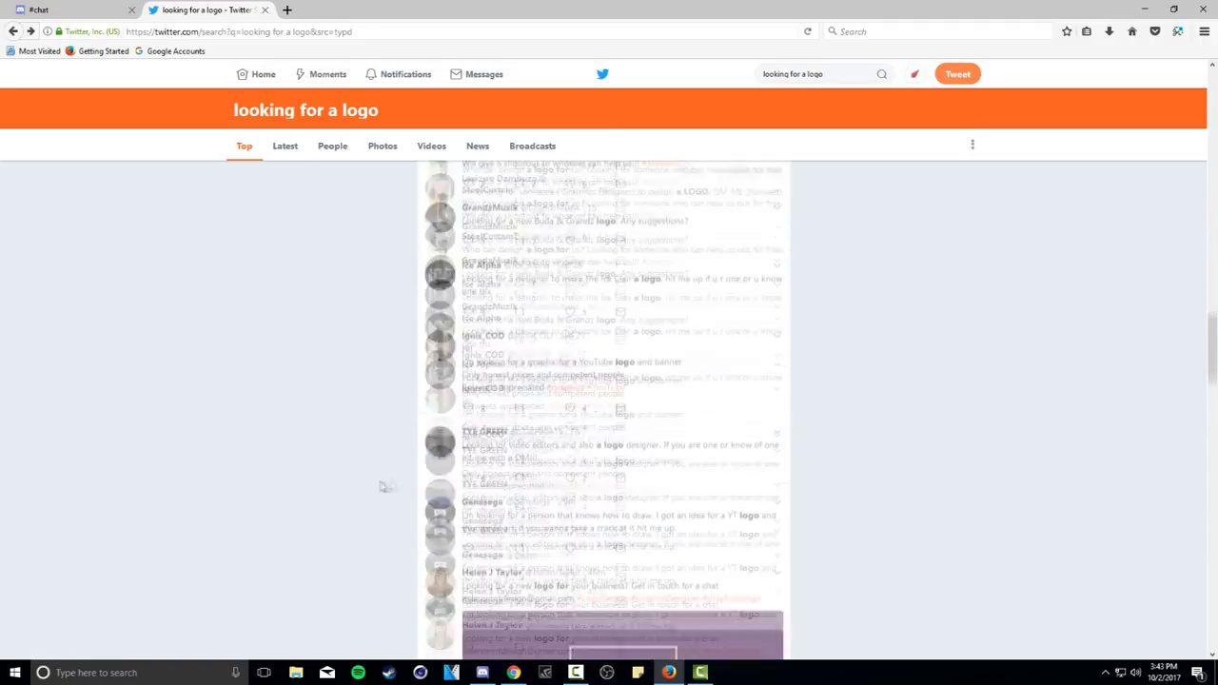
mouse_move(479, 438)
left_click(472, 478)
type("I")
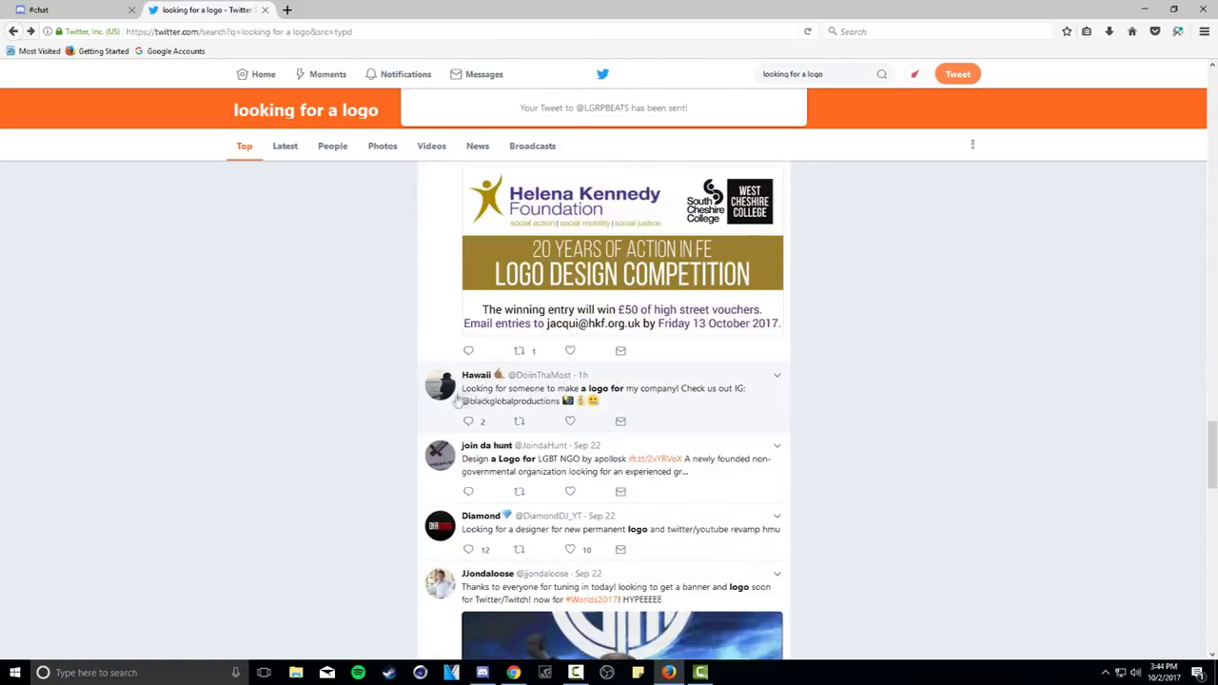
- Find a further logo request in the older results and write a message beginning "I would"
scroll(688, 394, "down", 5)
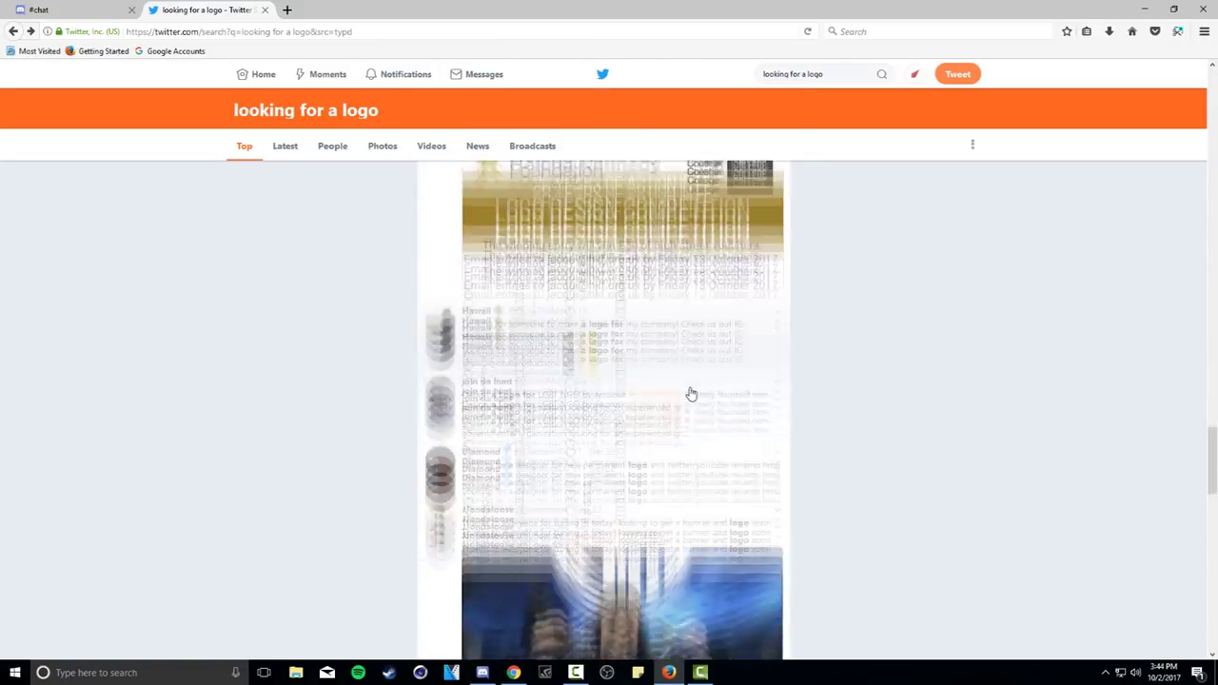
scroll(604, 365, "down", 10)
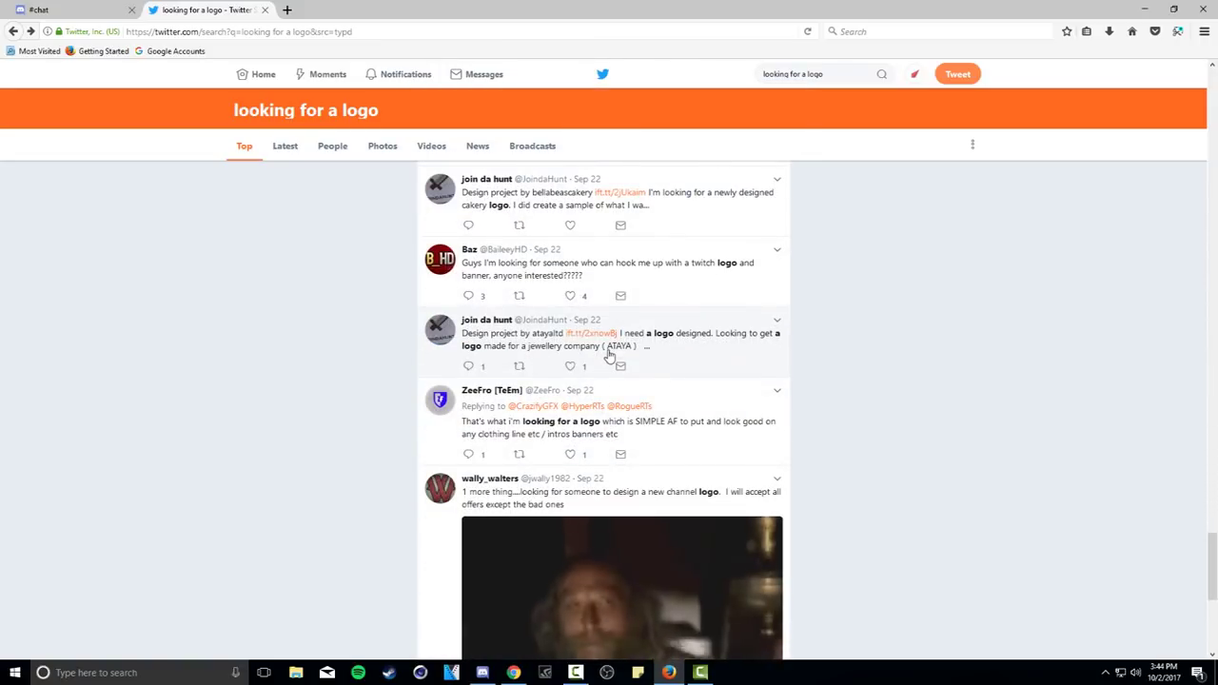
left_click(628, 290)
left_click(620, 340)
type("I would")
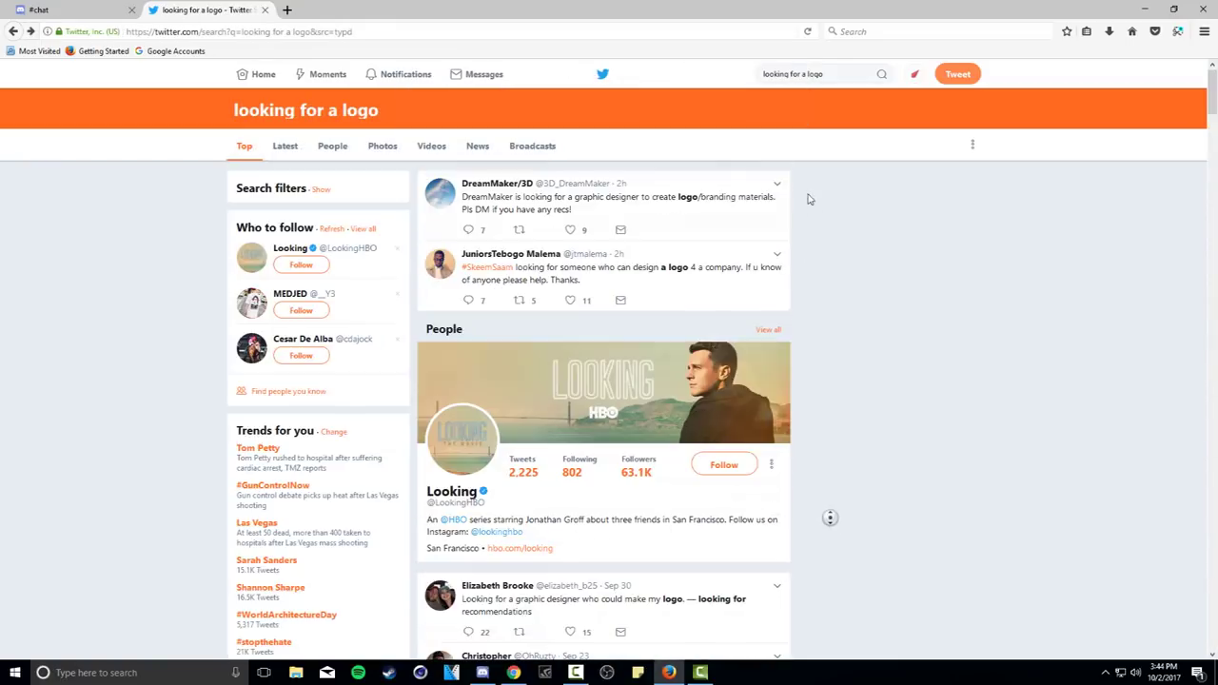
- Check the latest tweets for the logo search, view SteelCurtain's profile and return to the home timeline
left_click(285, 146)
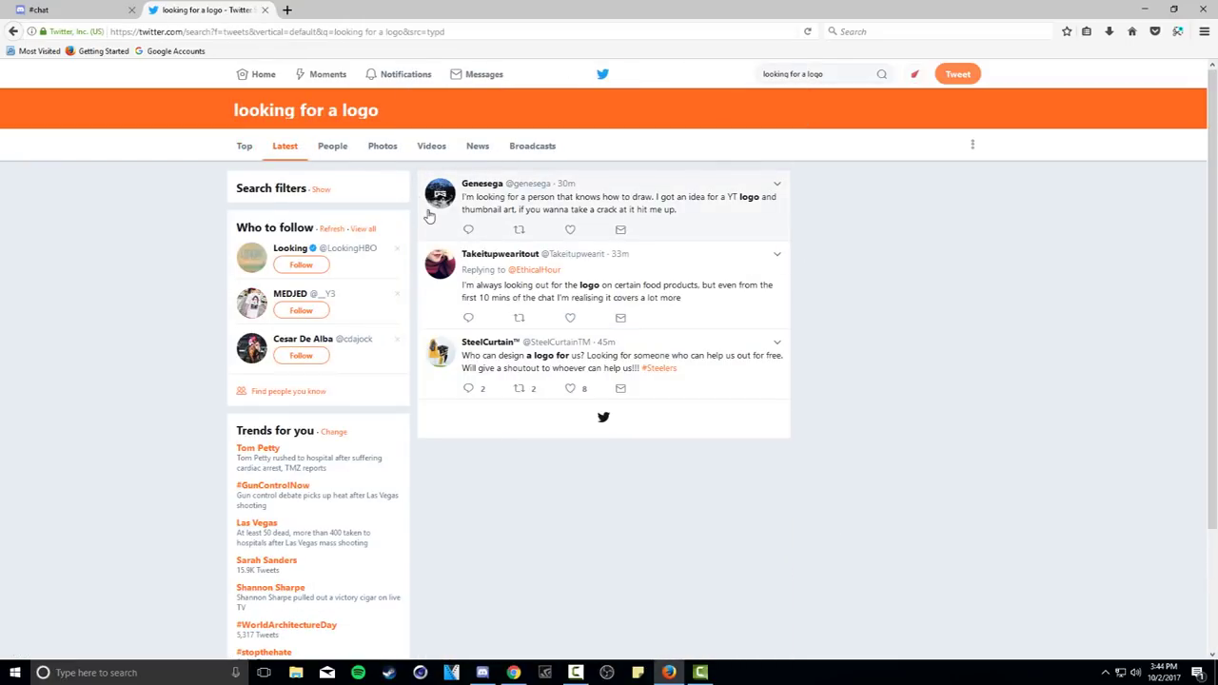
left_click(493, 345)
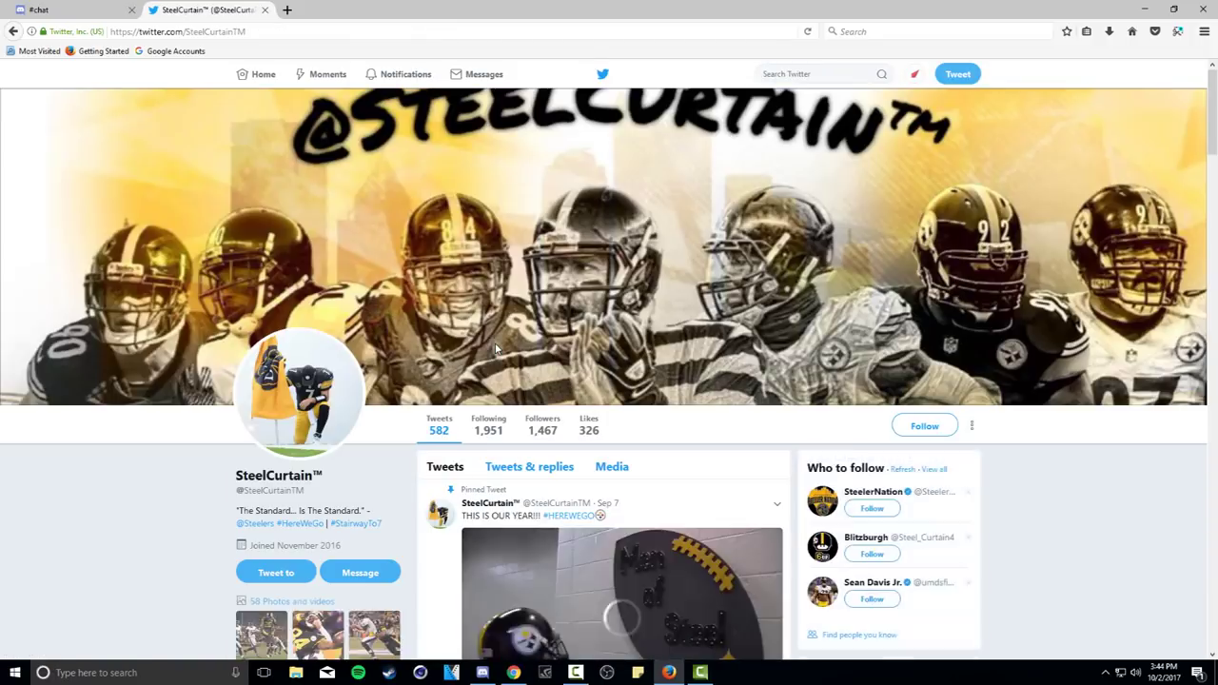
scroll(495, 321, "down", 3)
key("alt+Left")
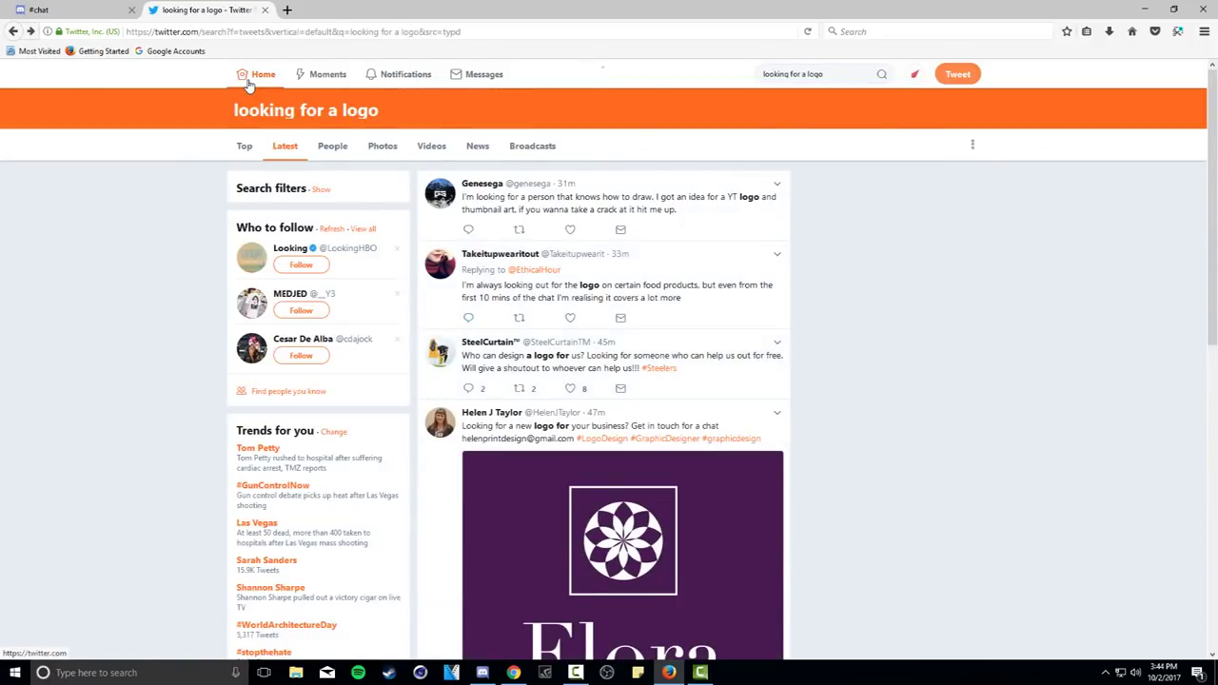
left_click(250, 75)
left_click(358, 208)
key("alt+Left")
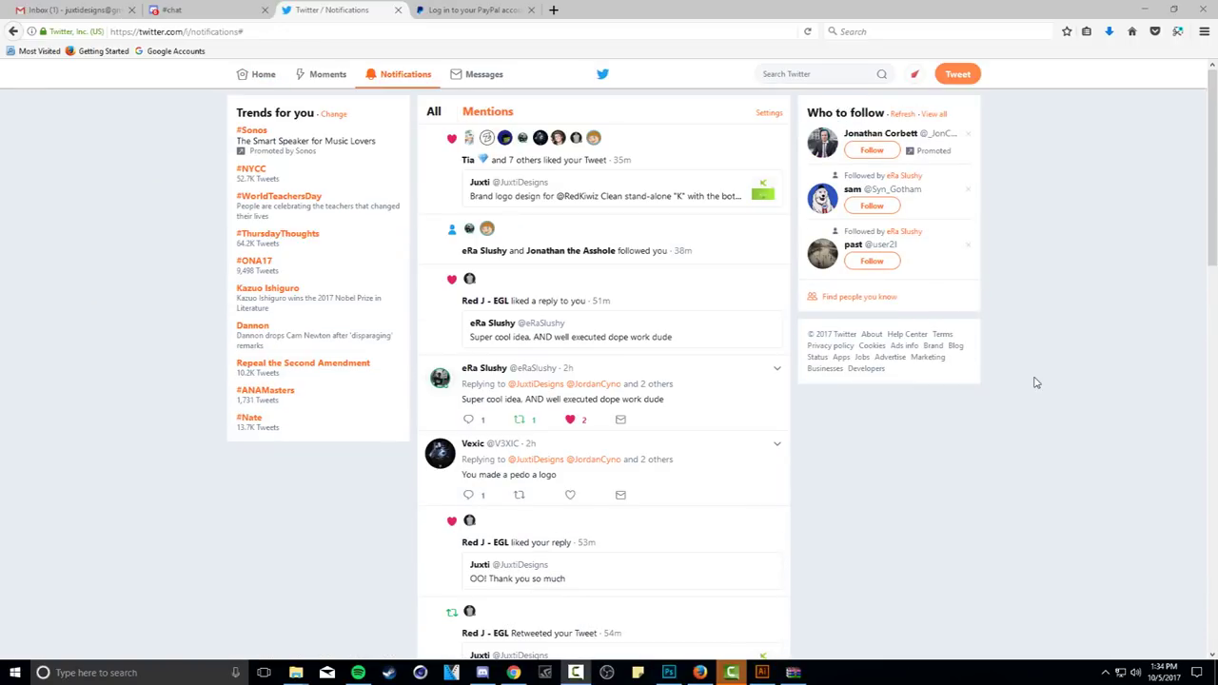
- Check the direct message requests in full screen and open the unread conversation about the Voltic logo
key("F11")
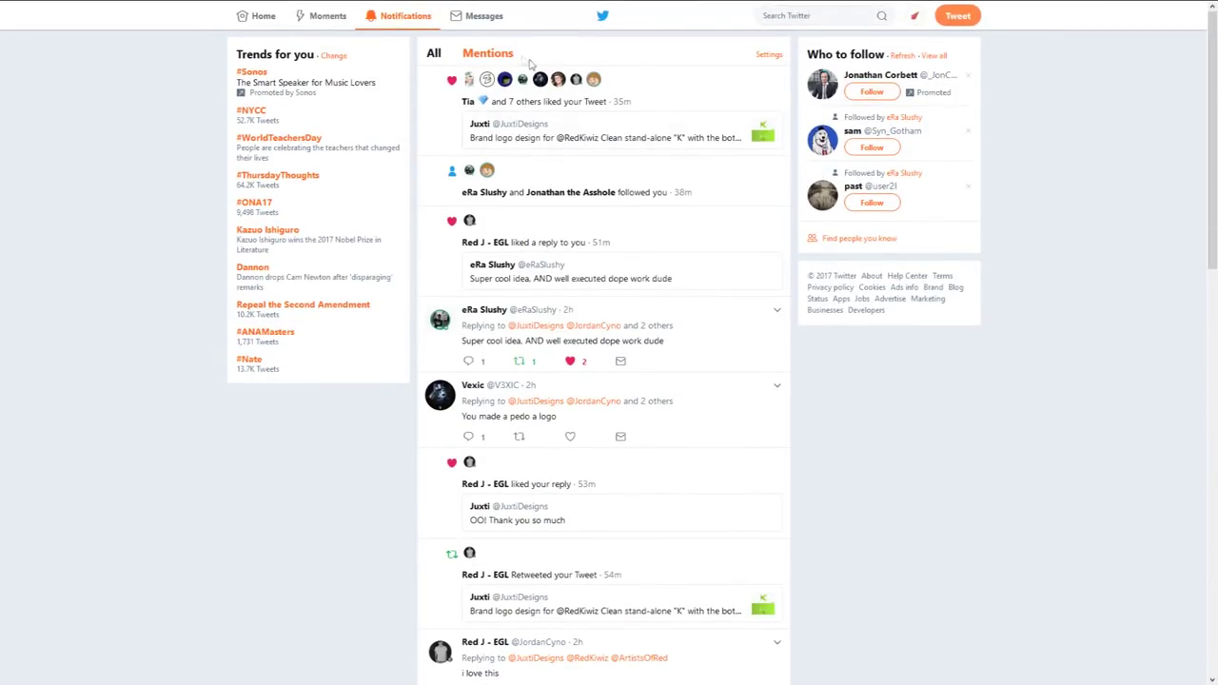
left_click(476, 21)
left_click(484, 103)
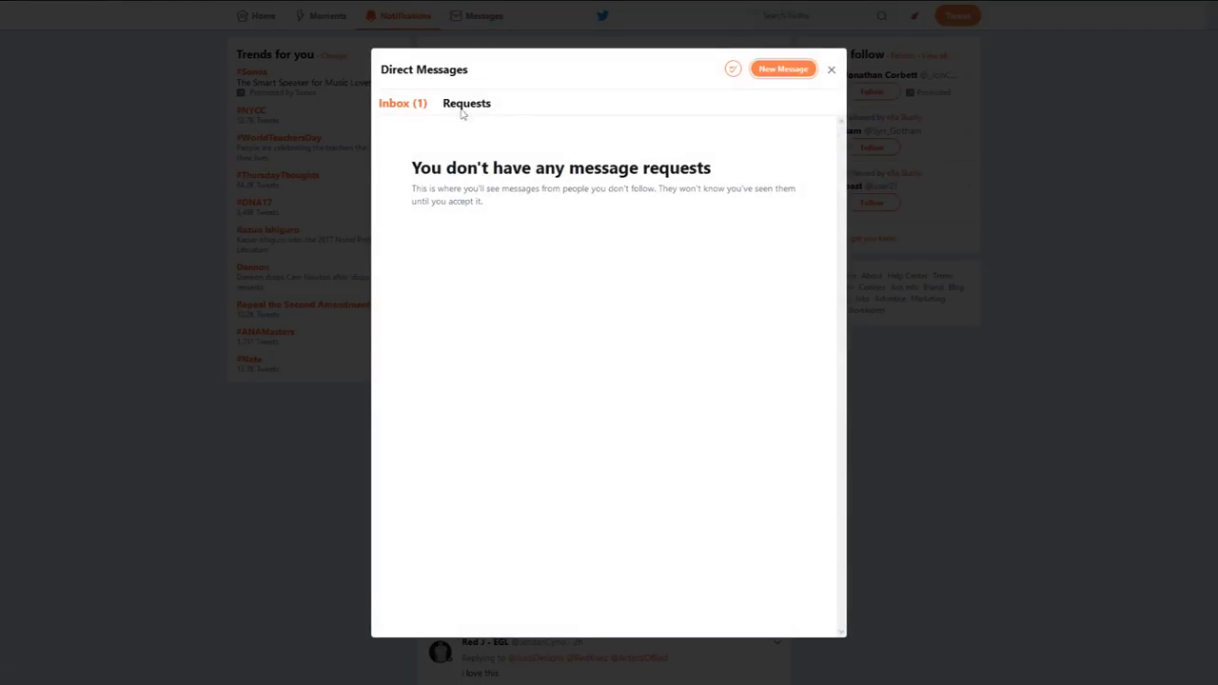
left_click(428, 108)
left_click(520, 158)
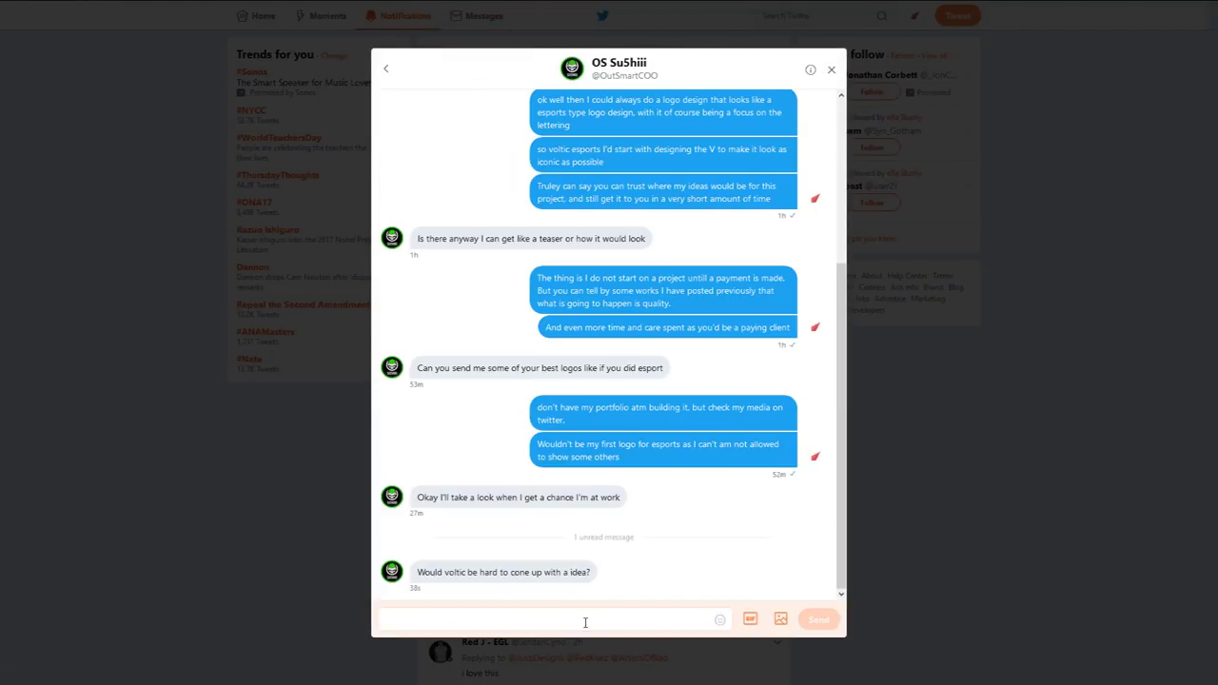
- Reply "no sir honestly I am super ready to start this design if I may be honest. I have awesome ideas for it running in my head"
type("no sir honestly I am s")
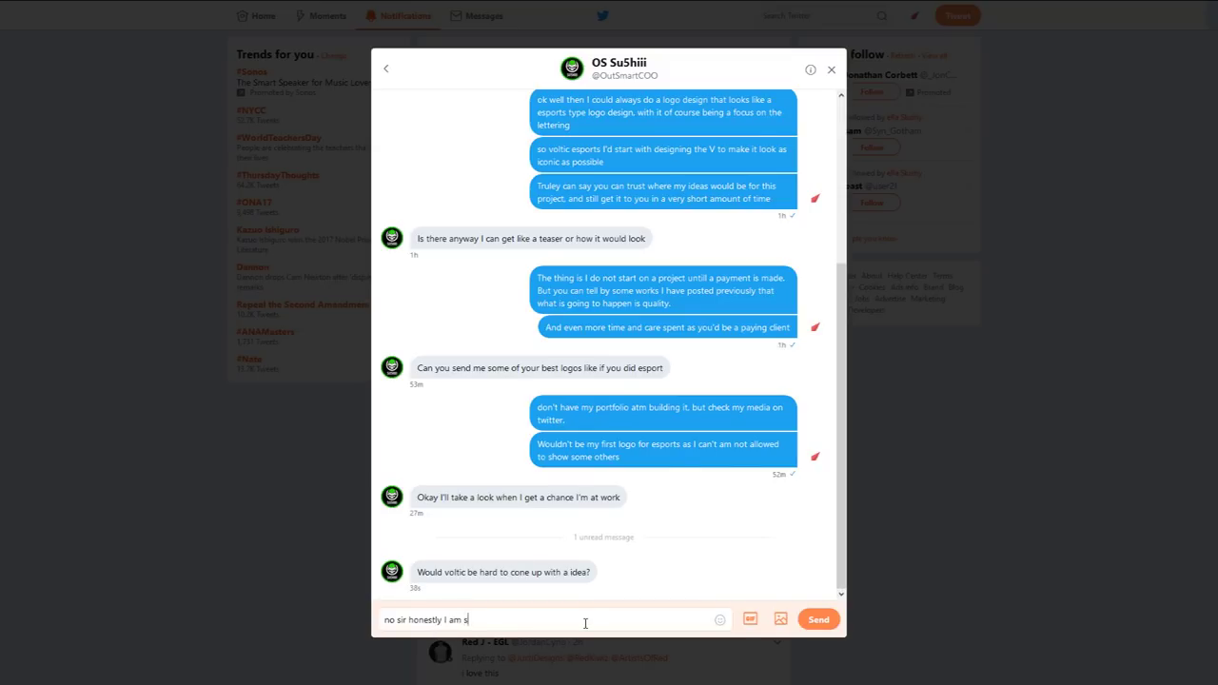
type("y to s")
type("tart this design If I may be honest. I have awesome ideas")
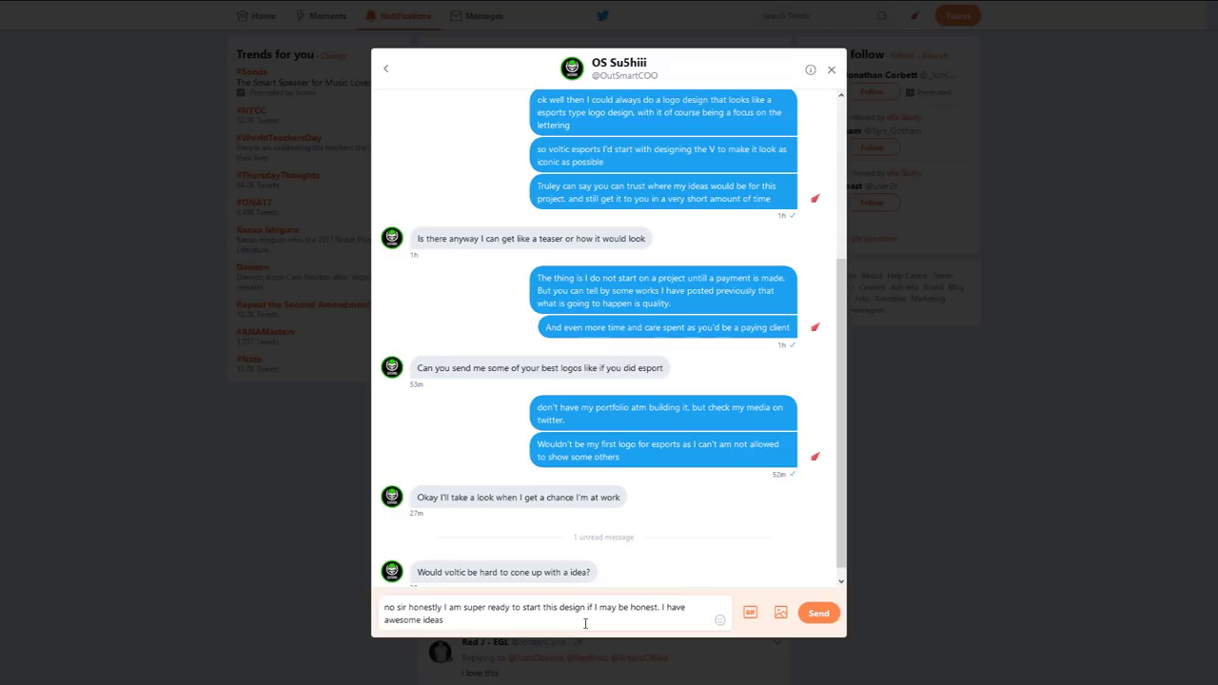
type(" for it running in my head")
key("Return")
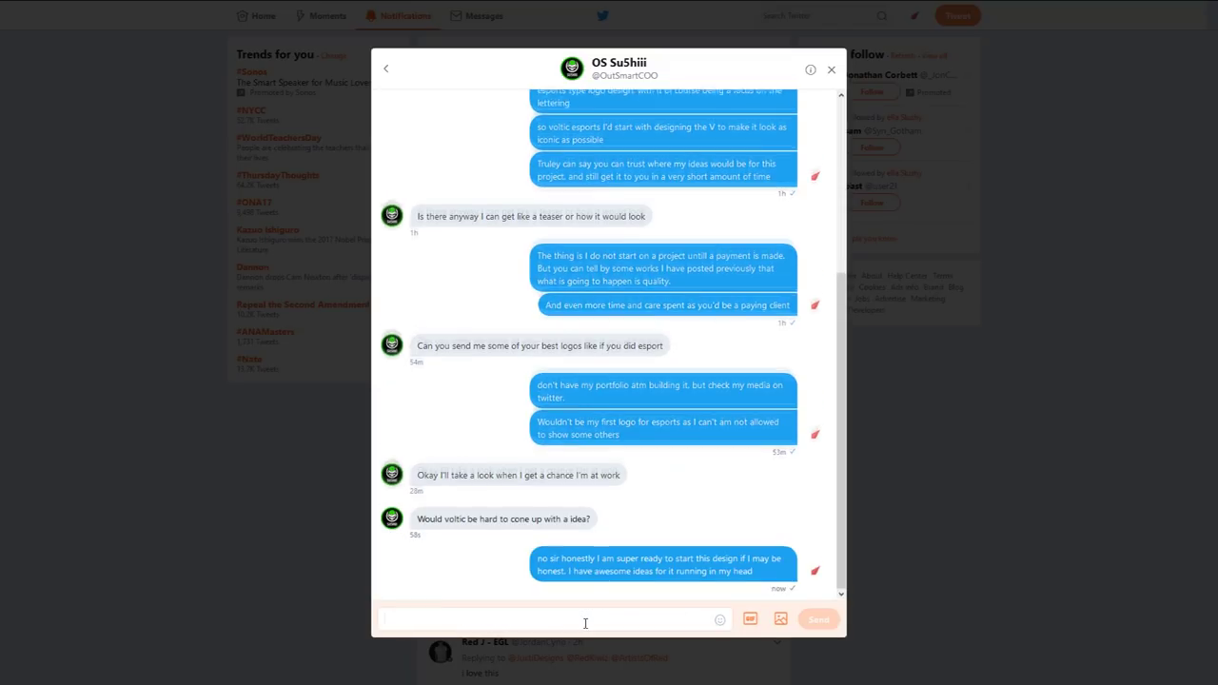
left_click(1014, 492)
- Answer the Voltic client's pricing question with "I could do what you requested for $40 logo and banner design."
left_click(484, 16)
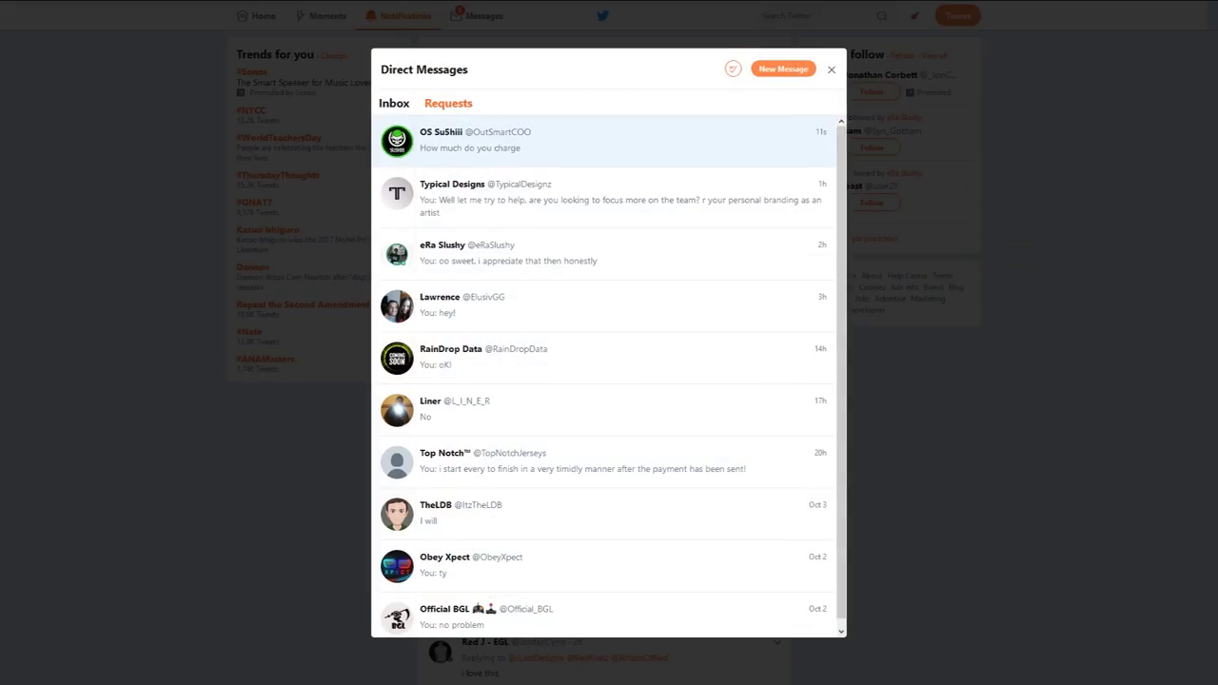
left_click(501, 145)
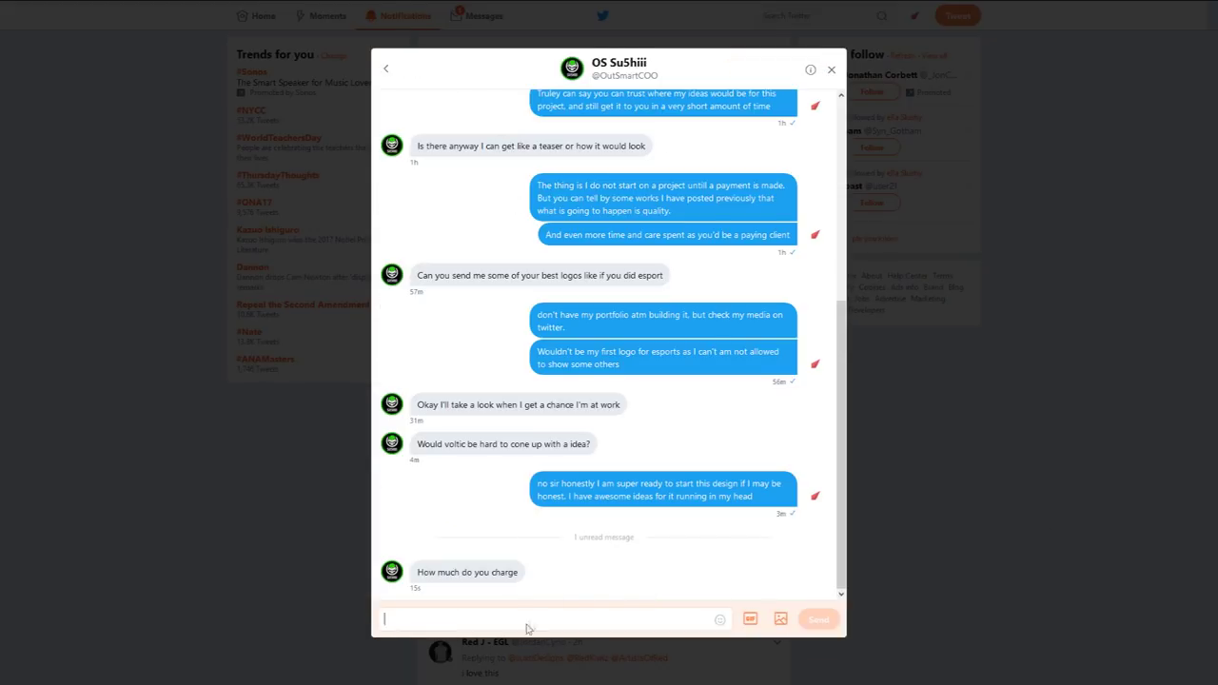
type("I could do what y")
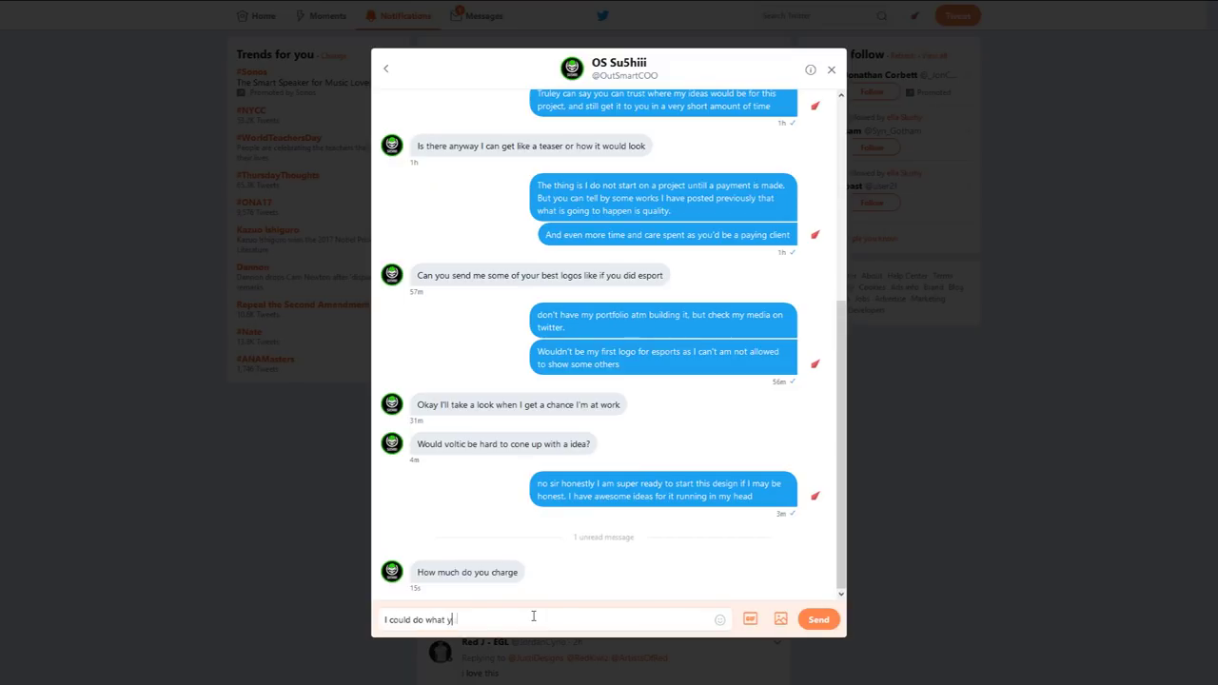
type("ou requested for $40 logo and ba")
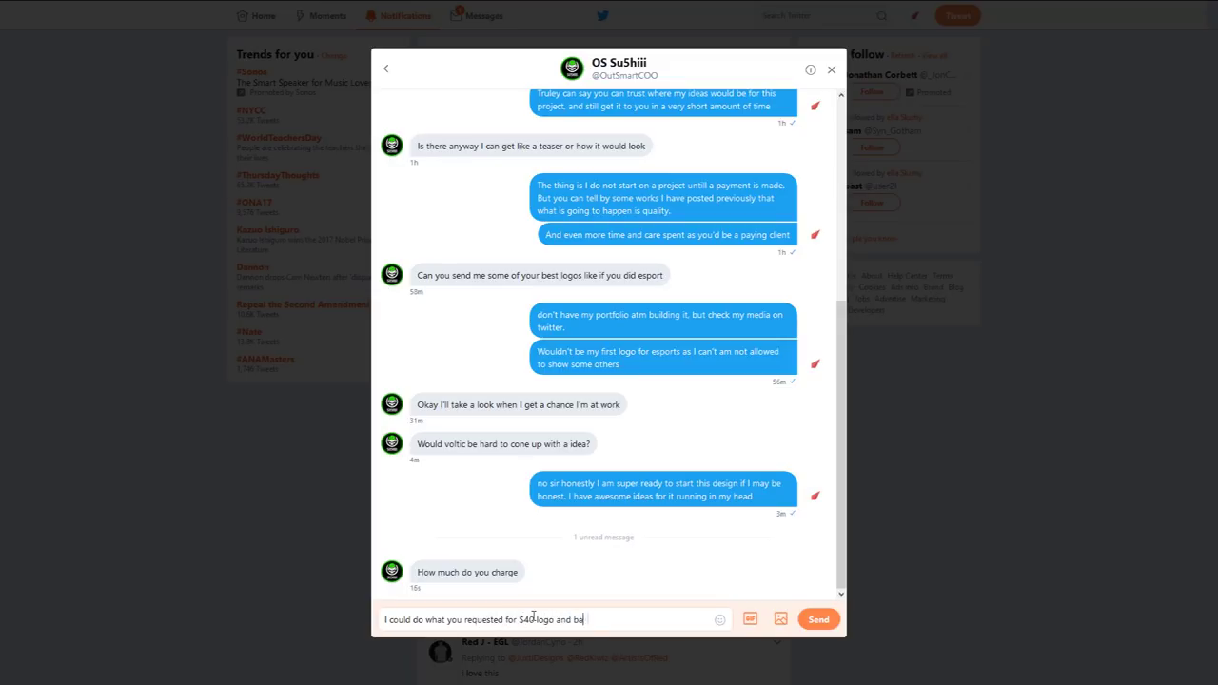
type("nner design.")
left_click(834, 622)
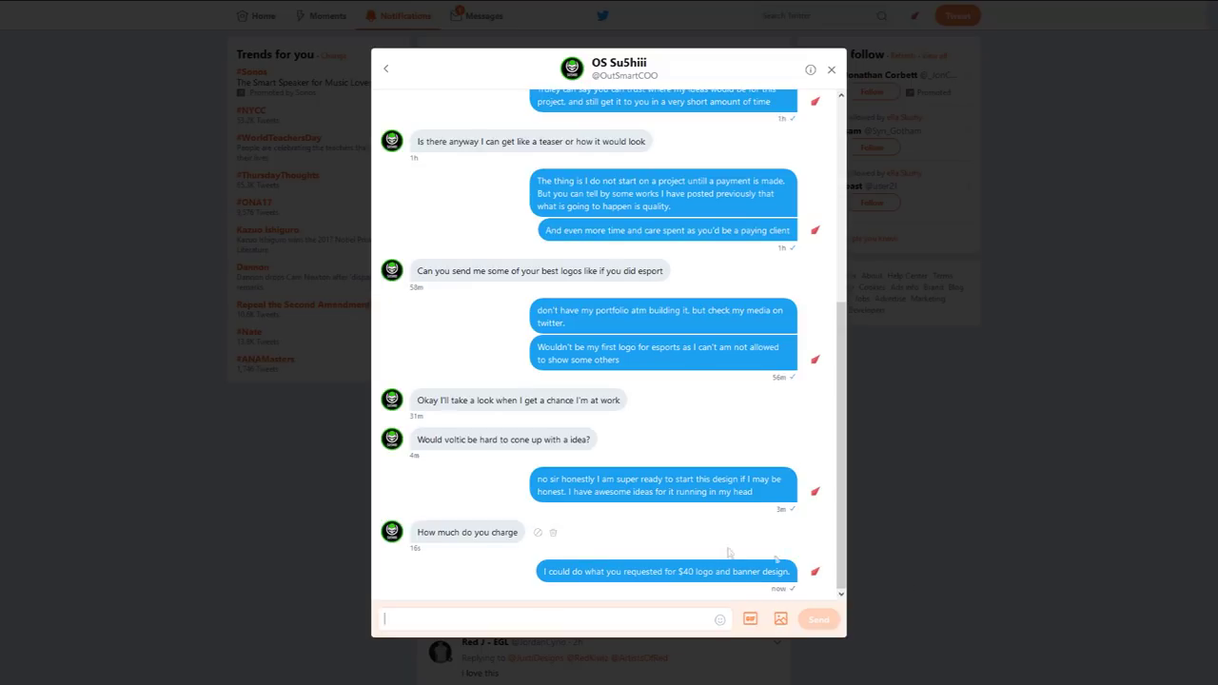
left_click(919, 576)
- Open the Voltic client's new message about colors and draft a reply beginning "personally a Yellow/greyish blu/ and some other bolded color like green or red"
left_click(483, 16)
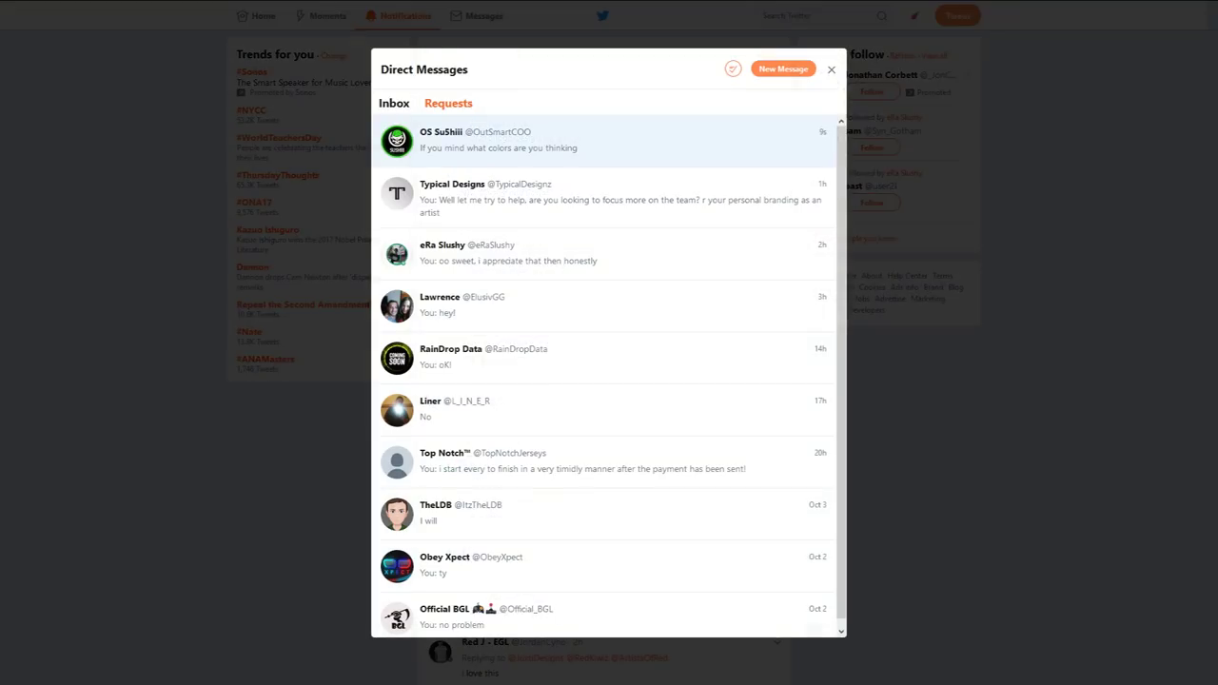
left_click(578, 141)
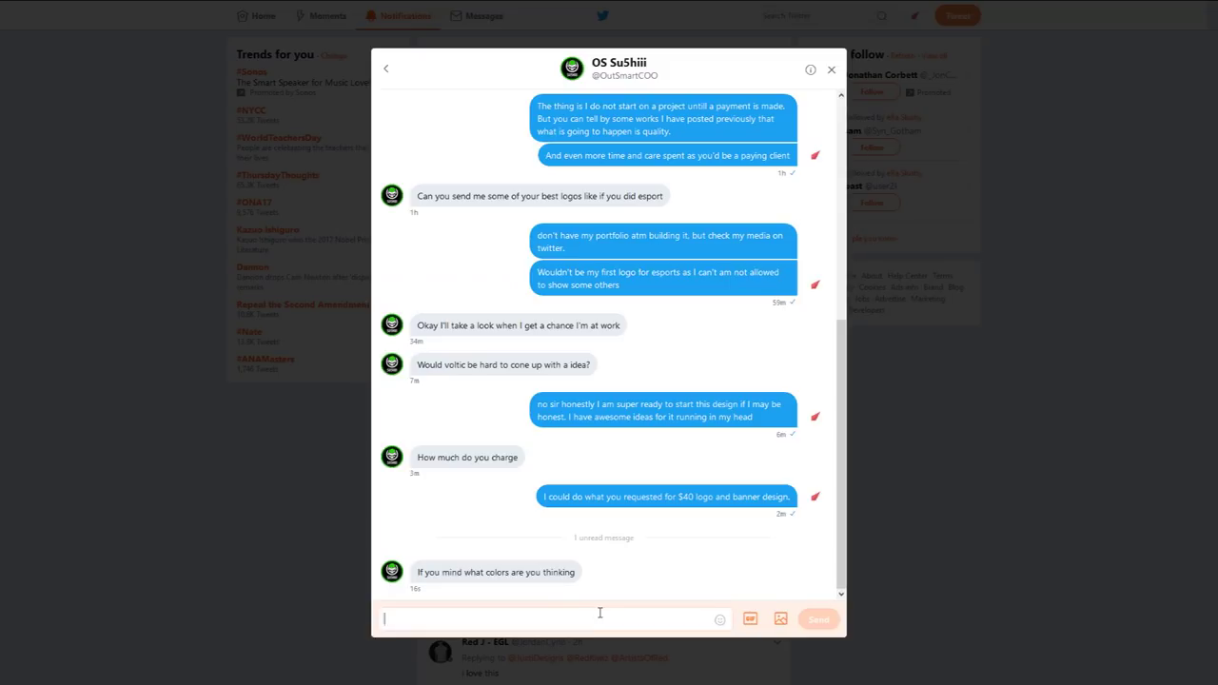
type("personally a")
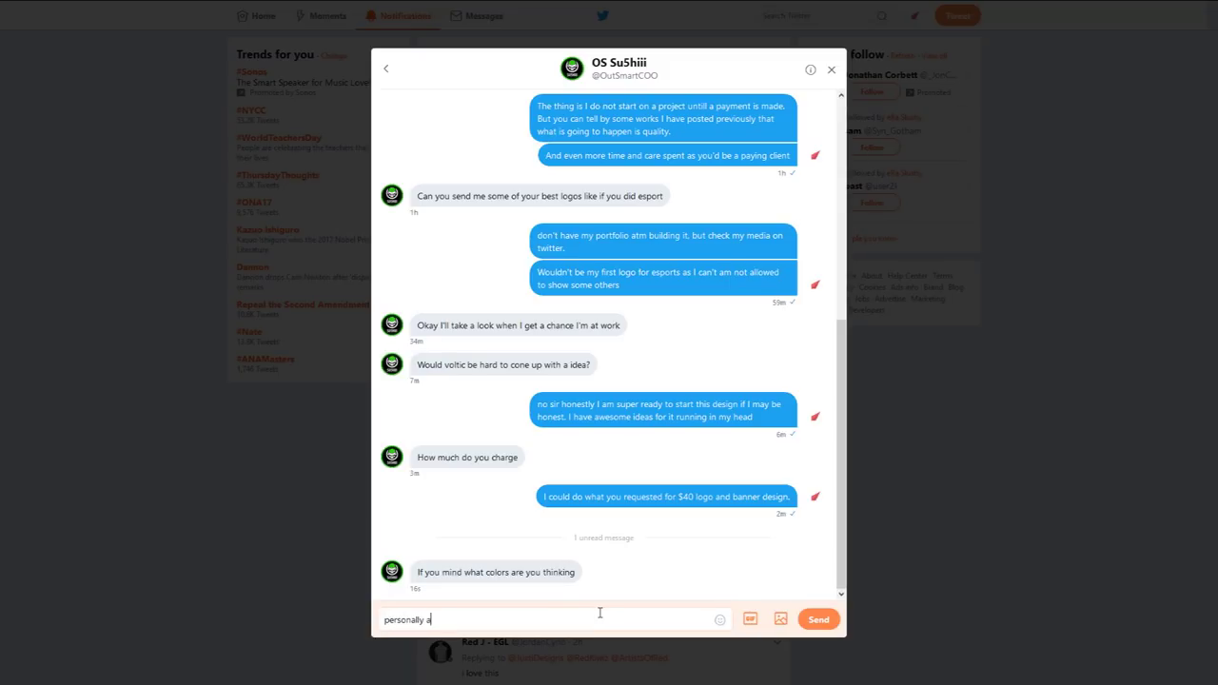
type(" Yellow")
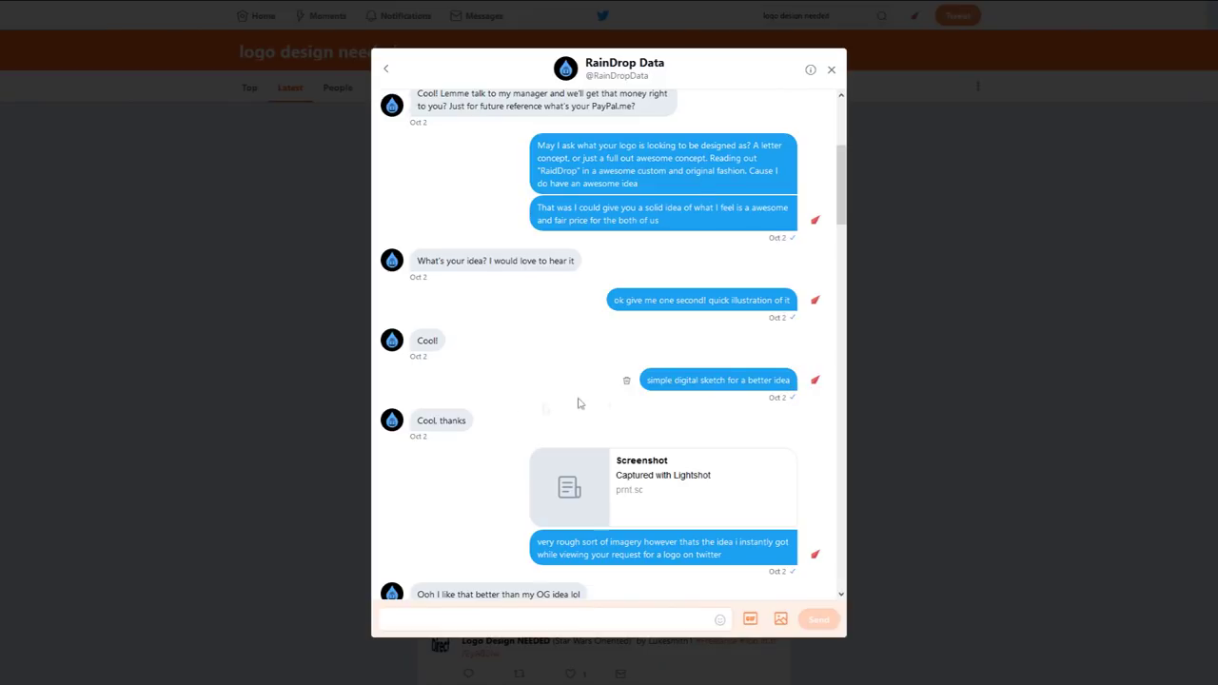
- Review the RainDrop Data conversation and view the Lightshot sketch of the raindrop logo idea shared in it
scroll(624, 421, "down", 1)
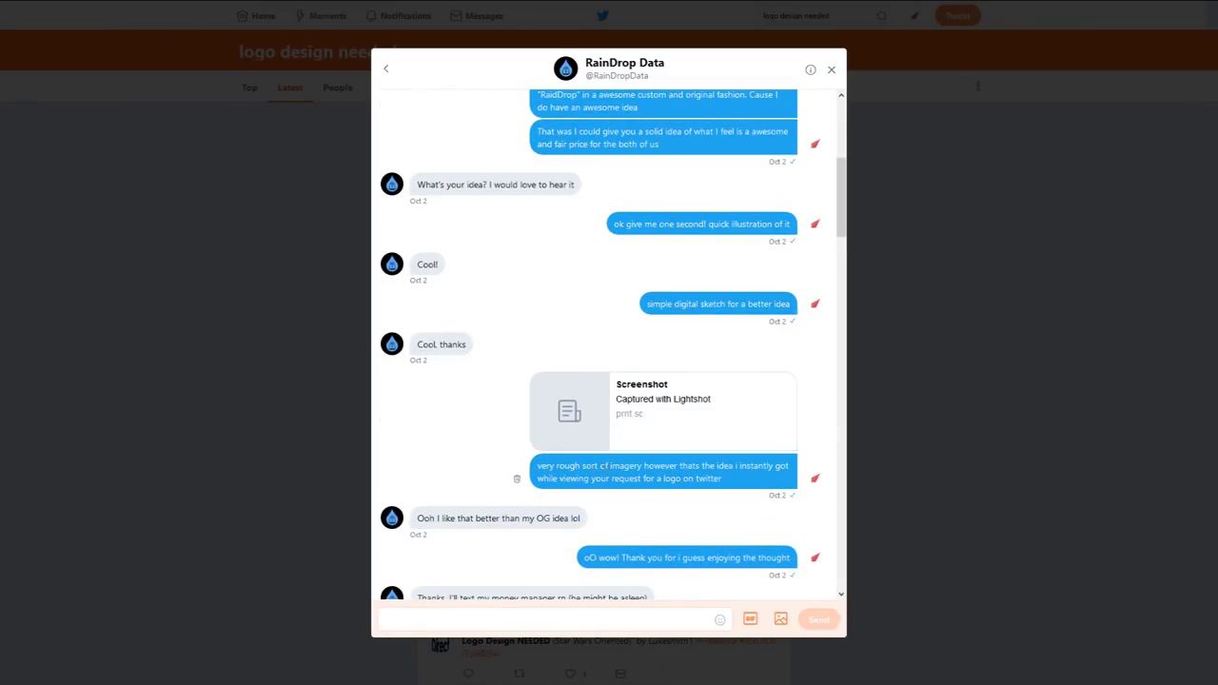
left_click(680, 430)
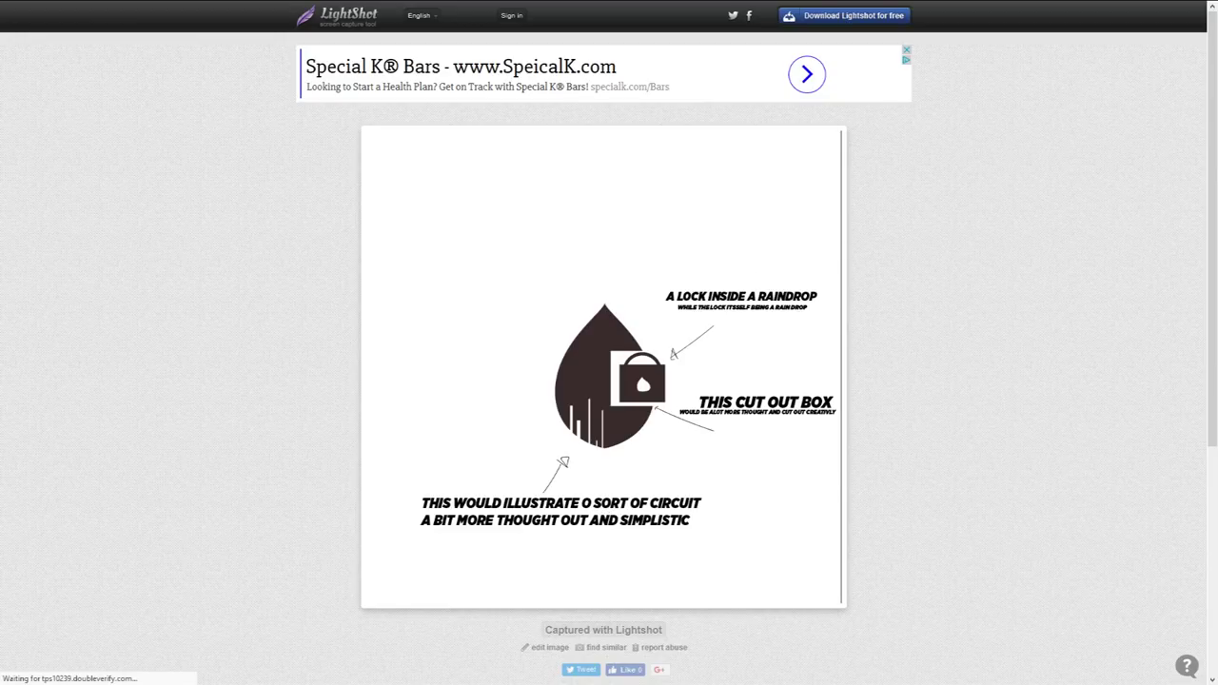
key("ctrl+w")
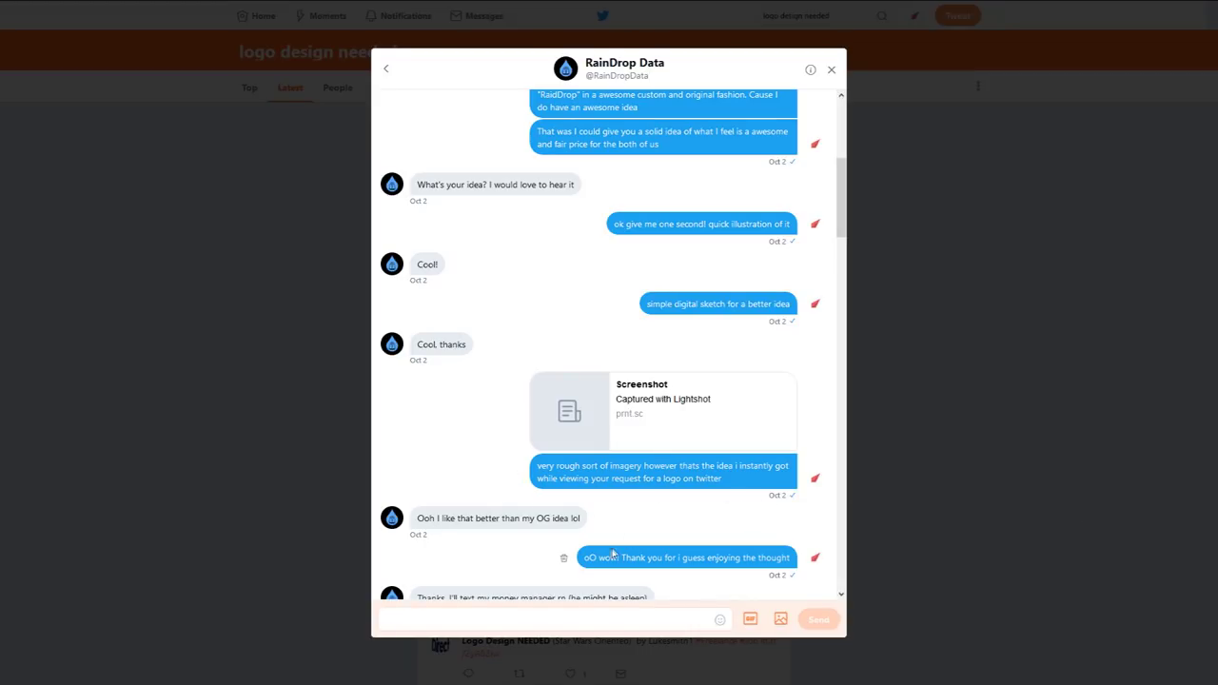
scroll(571, 381, "down", 3)
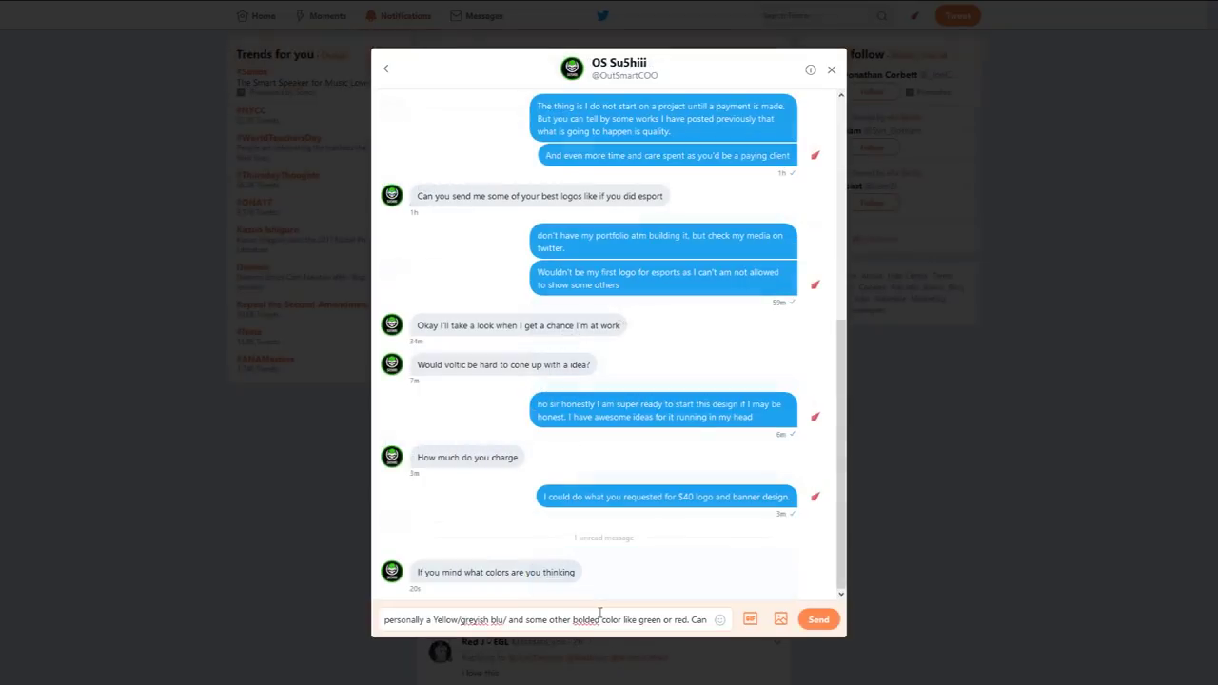
- Finish the color reply to the Voltic client with "Can't tell yet" and send it
type("'t tell yet")
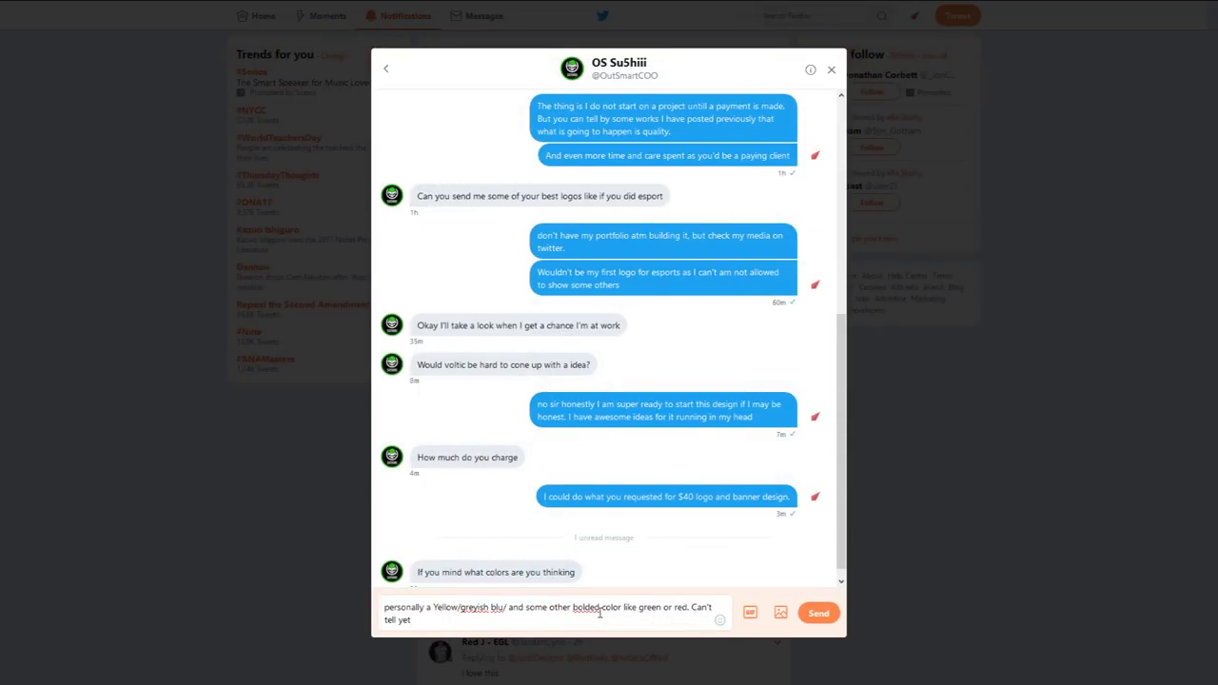
key("Return")
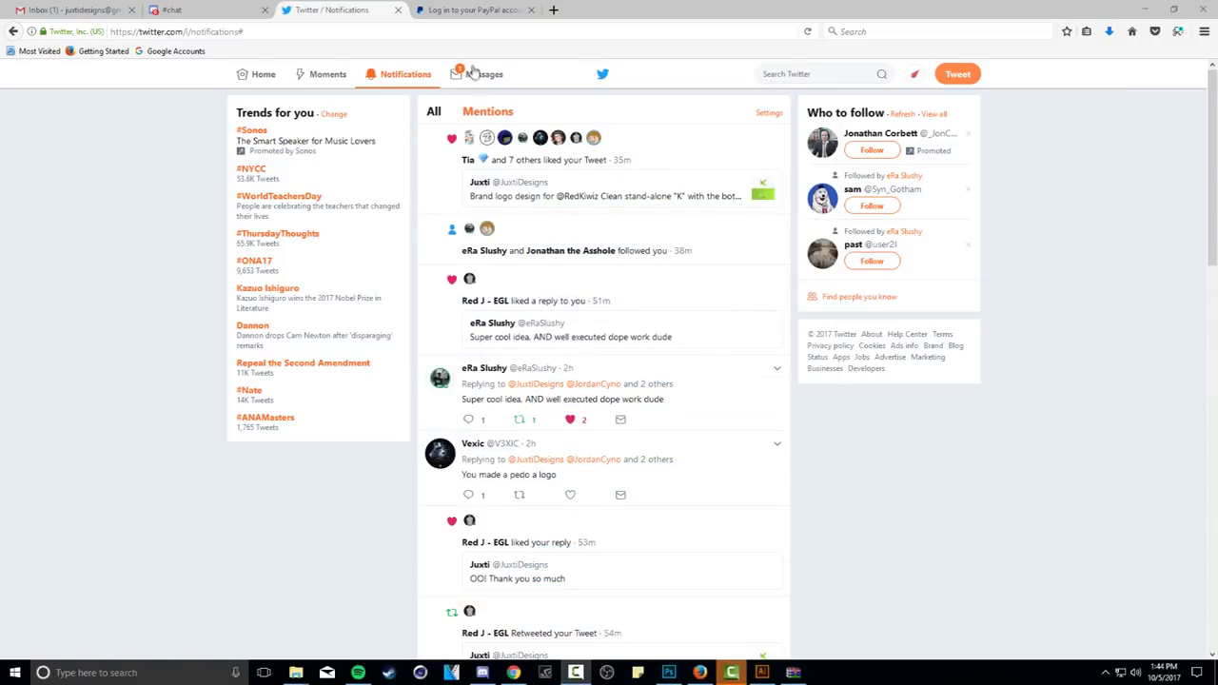
- Open the Voltic client's latest message and reply "sweet. May I get your paypal email to setup an invoice?"
left_click(462, 16)
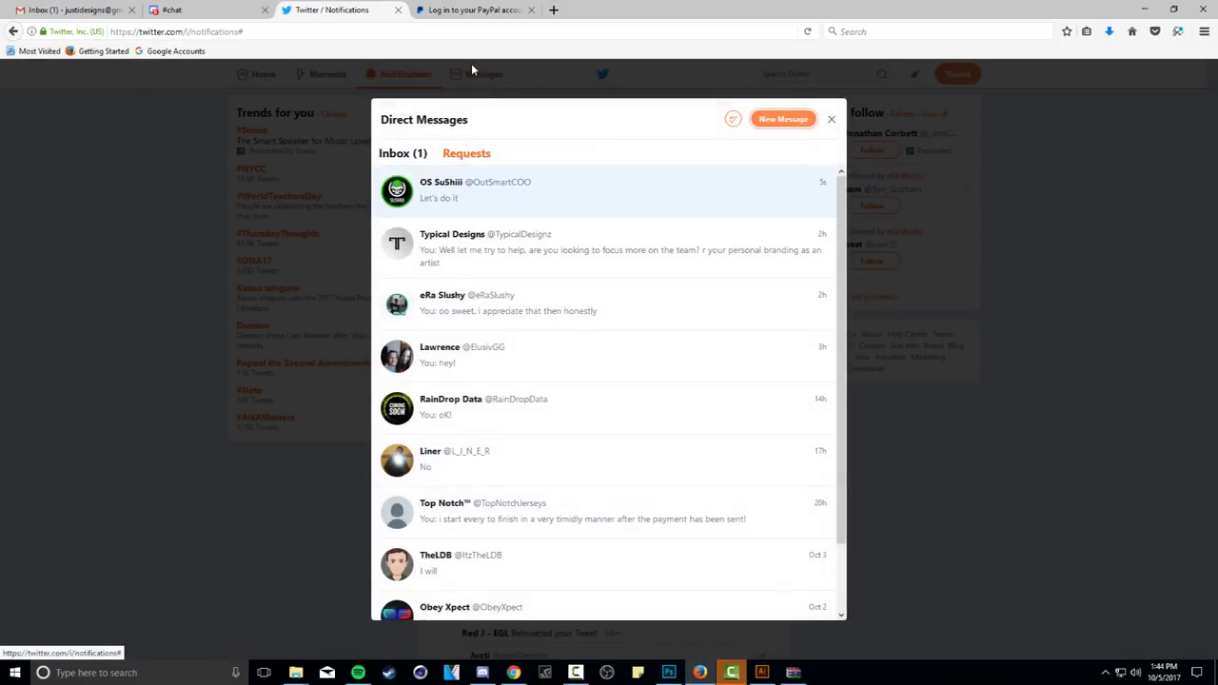
left_click(463, 195)
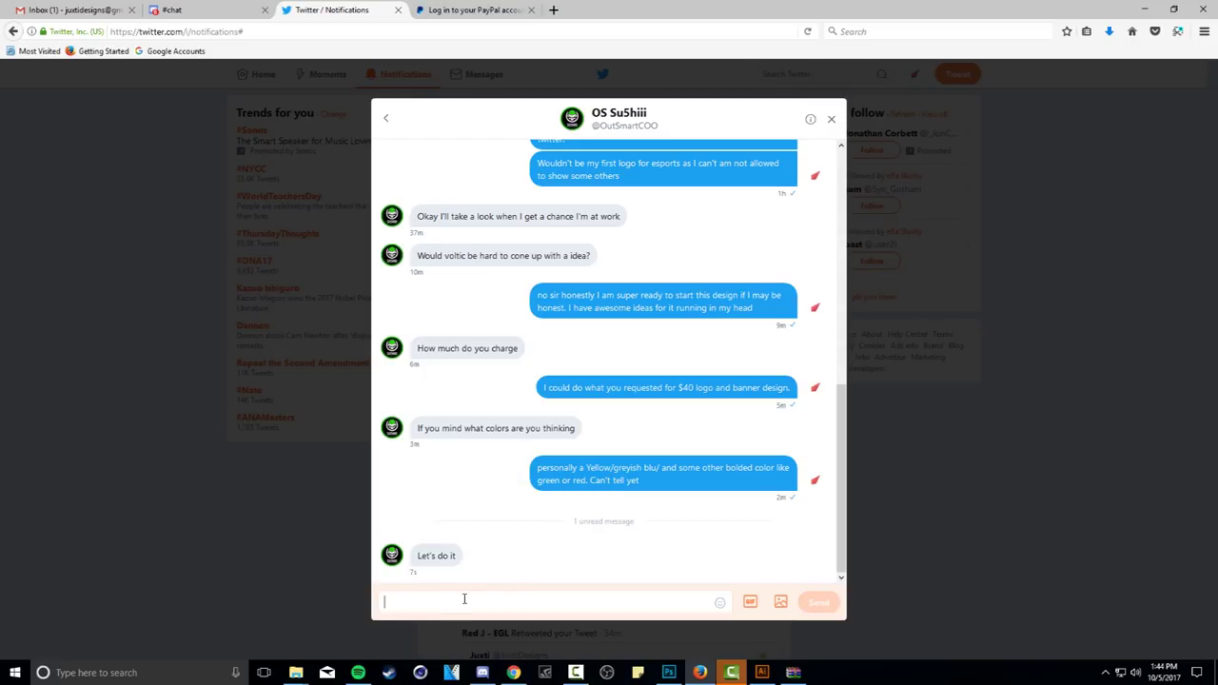
left_click_drag(453, 556, 417, 556)
left_click(418, 554)
left_click(449, 597)
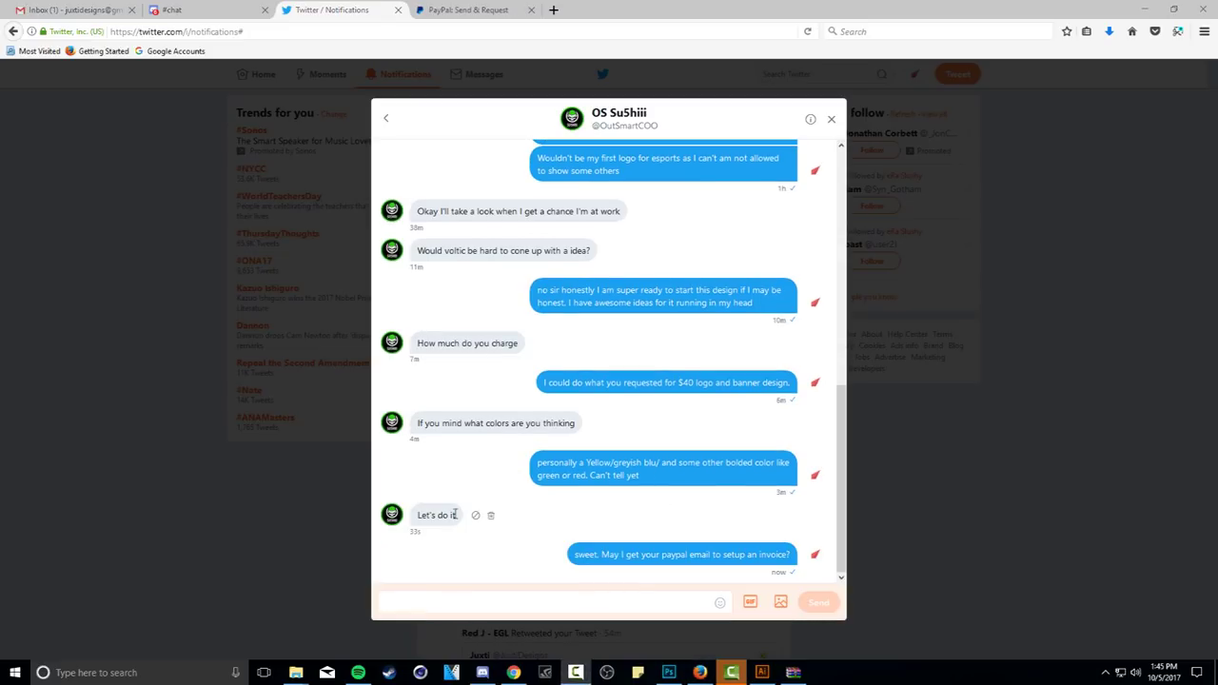
left_click_drag(679, 555, 661, 442)
left_click(661, 443)
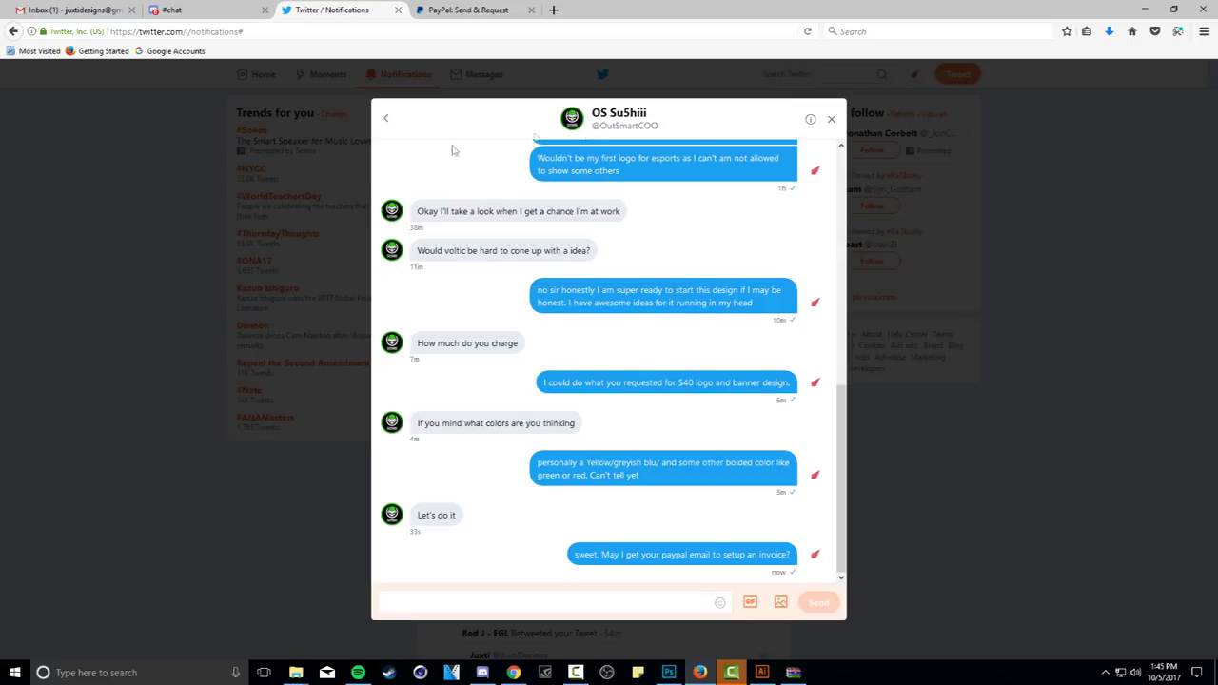
- Switch to PayPal, start a new invoice and dismiss the tip about scheduling by invoice date
left_click(466, 9)
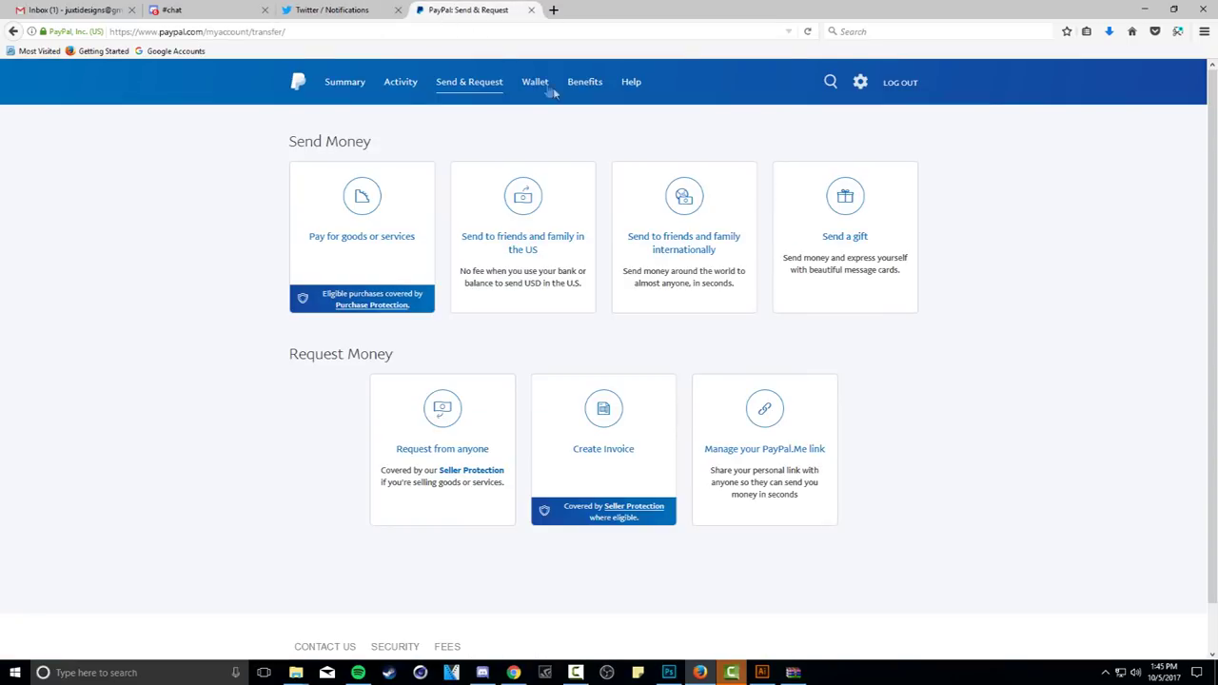
left_click(605, 410)
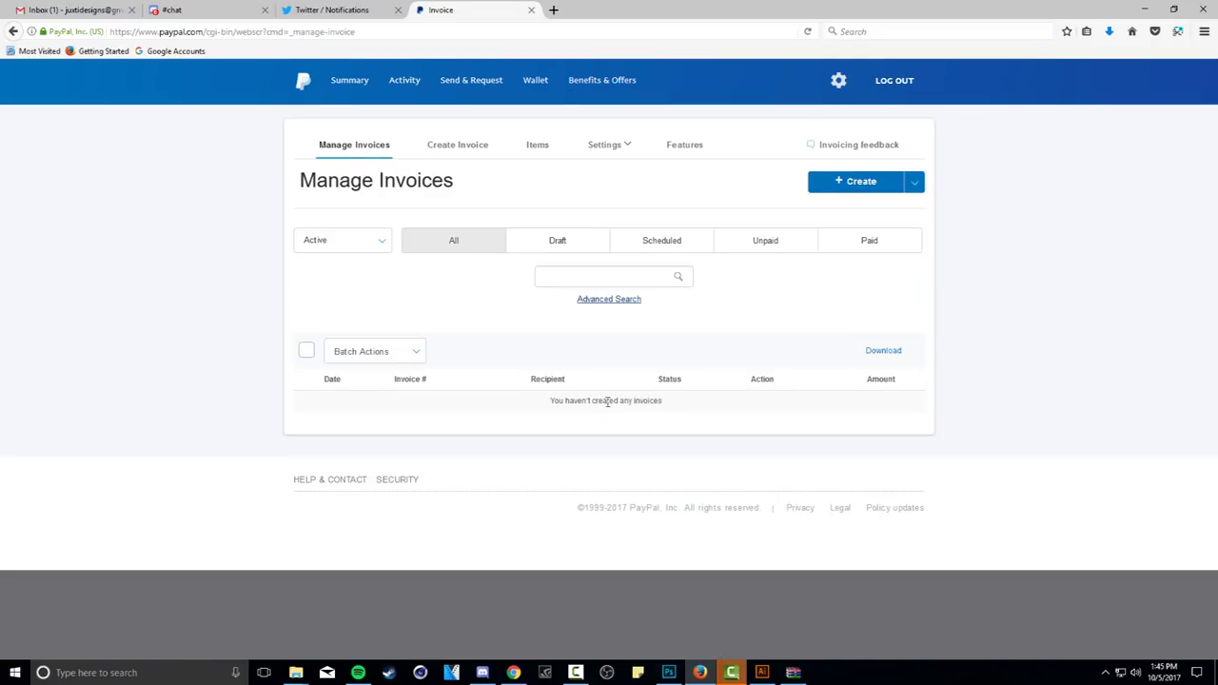
left_click(849, 183)
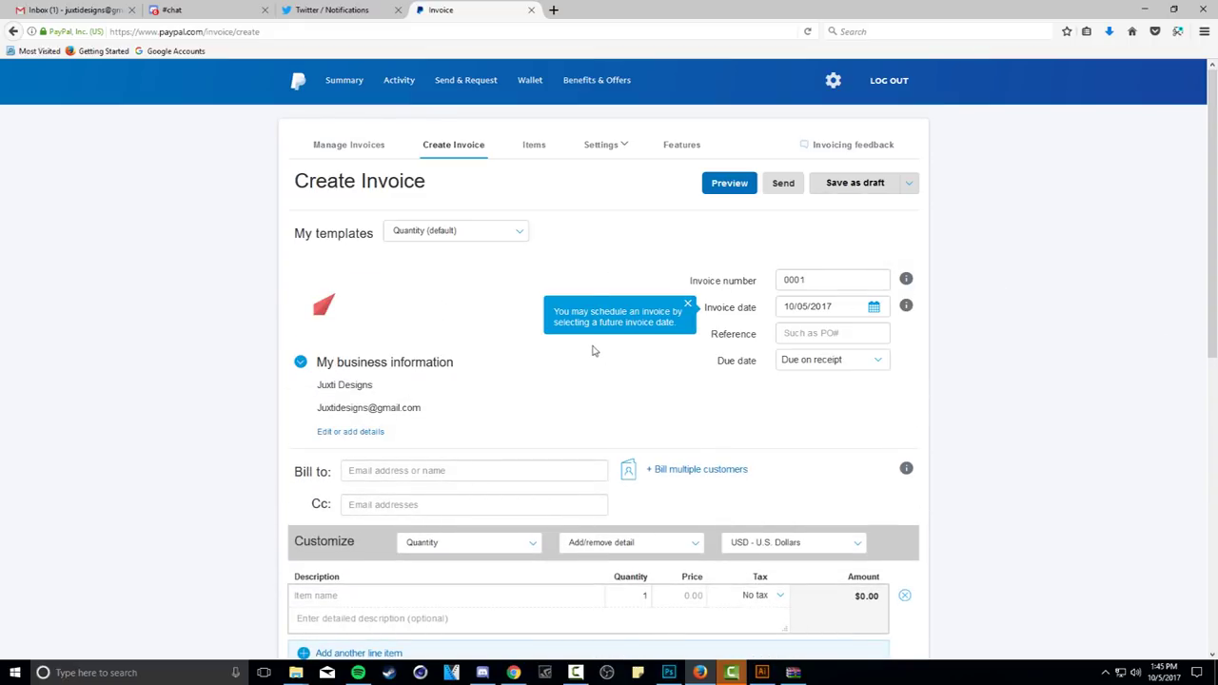
left_click(688, 304)
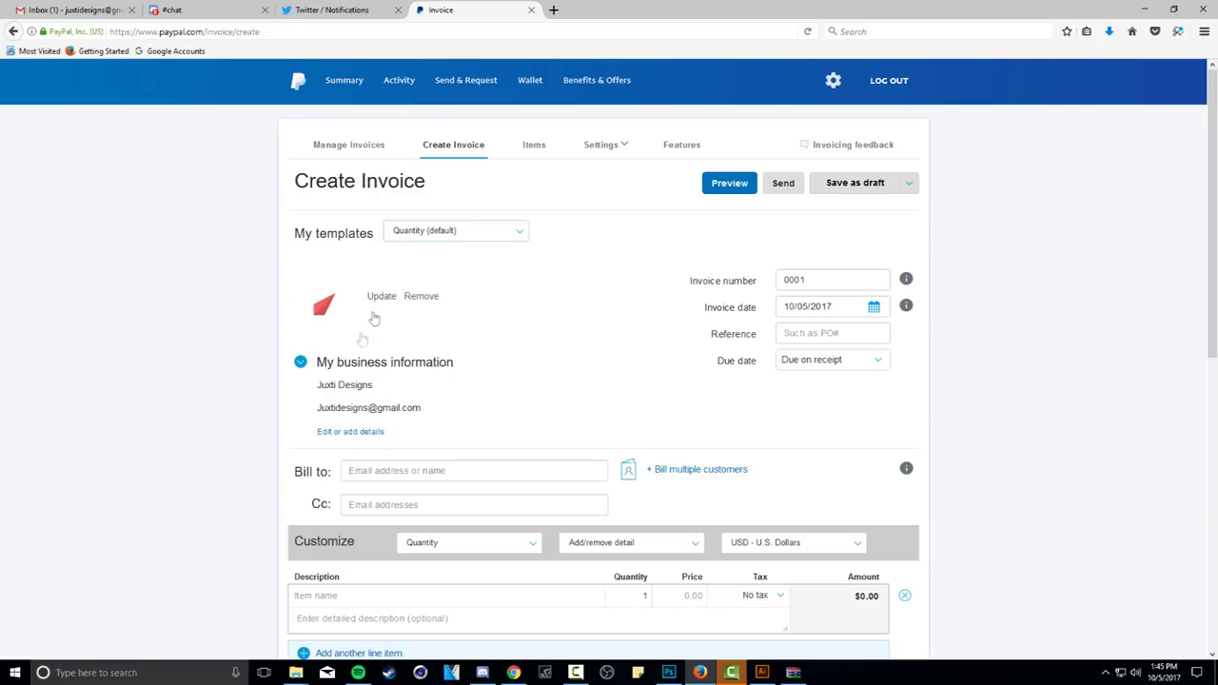
- Name the invoice's first line item "Logo Design and Banner Design"
left_click(306, 369)
left_click(365, 536)
scroll(364, 536, "down", 3)
type("Logo")
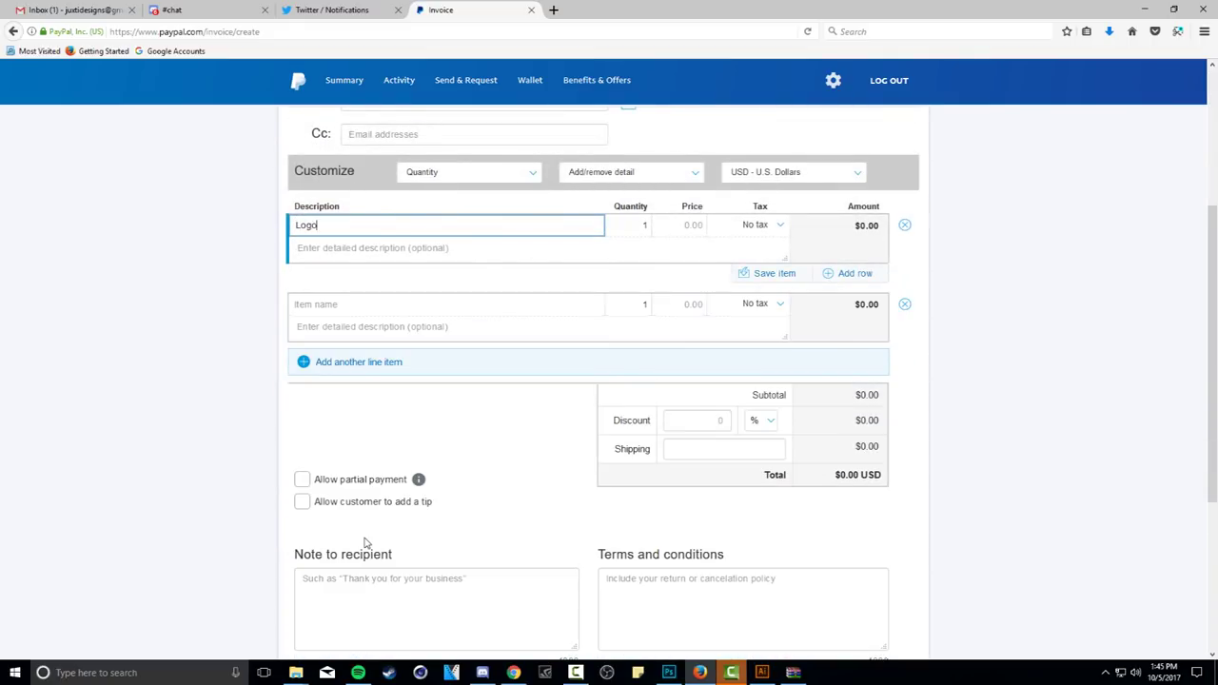
type(" Design and Banner Design")
- Enter "Esports style logo with a twitter header." as the first item's detailed description
left_click(384, 251)
type("Esports style logo with")
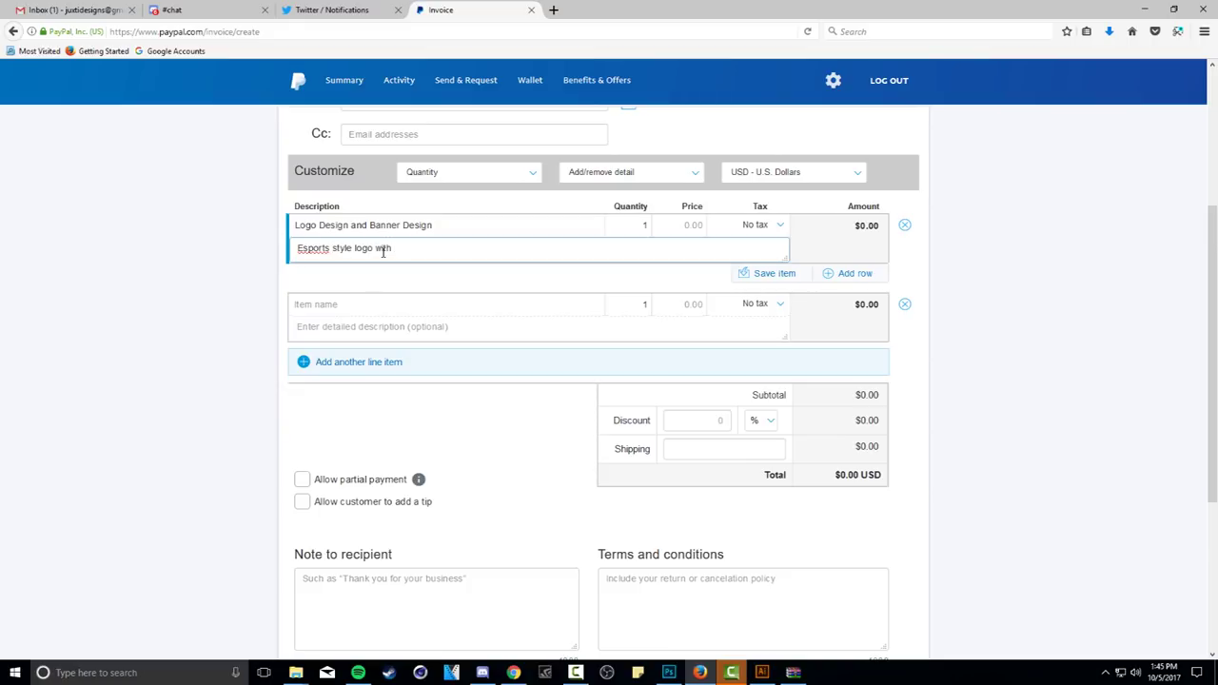
left_click(308, 247)
key("BackSpace")
type("s")
type("itte")
type(".")
key("ctrl+shift+Tab")
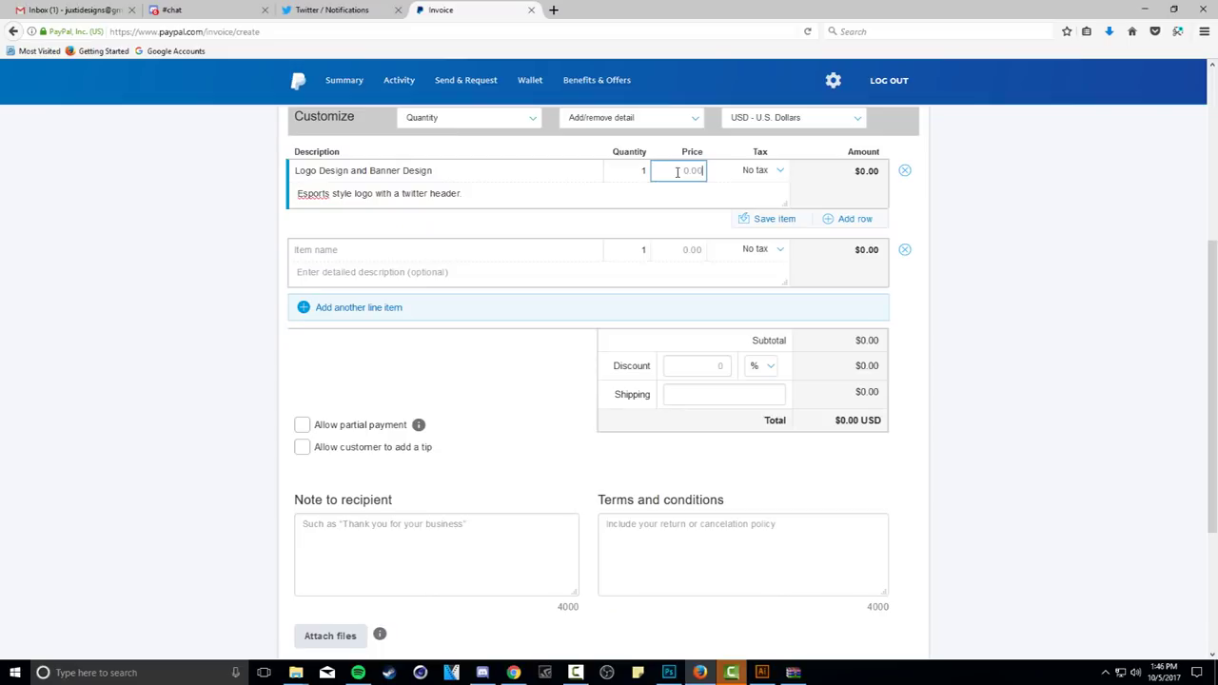
- Set the price of the logo and banner design item to 40 US dollars
type("40")
key("Tab")
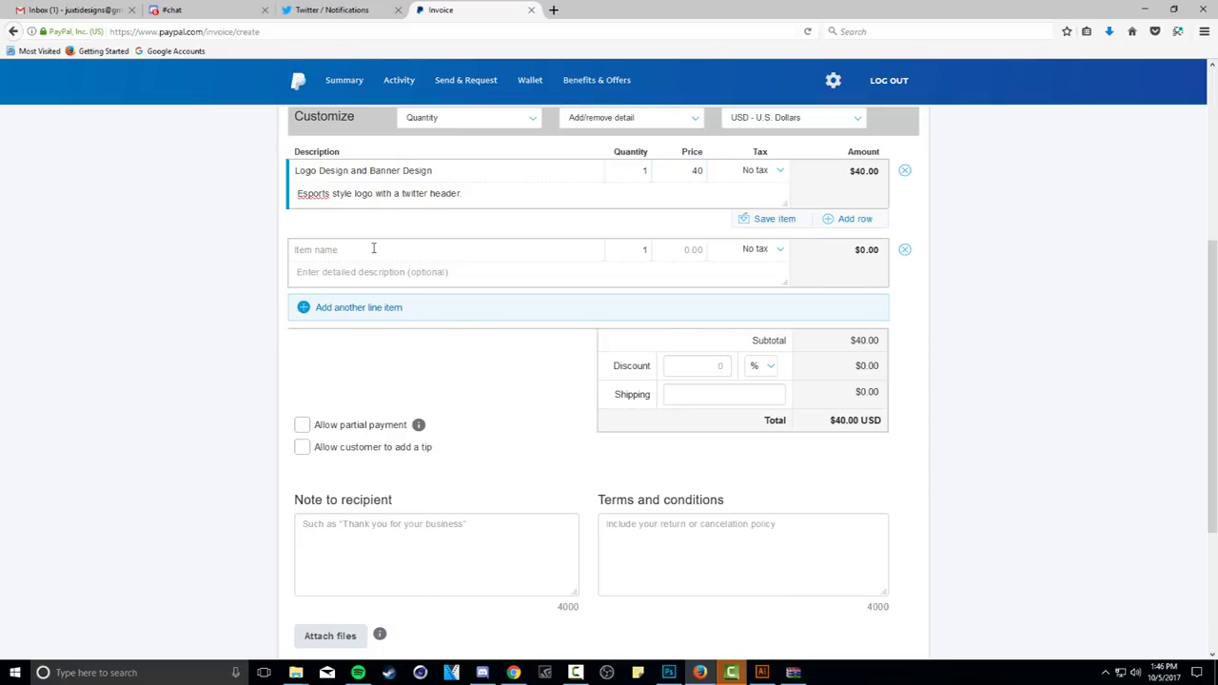
left_click(374, 249)
- Write a recipient note thanking the client for choosing you to better their brand with a stylish, new feeling look, and correct the spelling of "success"
scroll(285, 362, "down", 1)
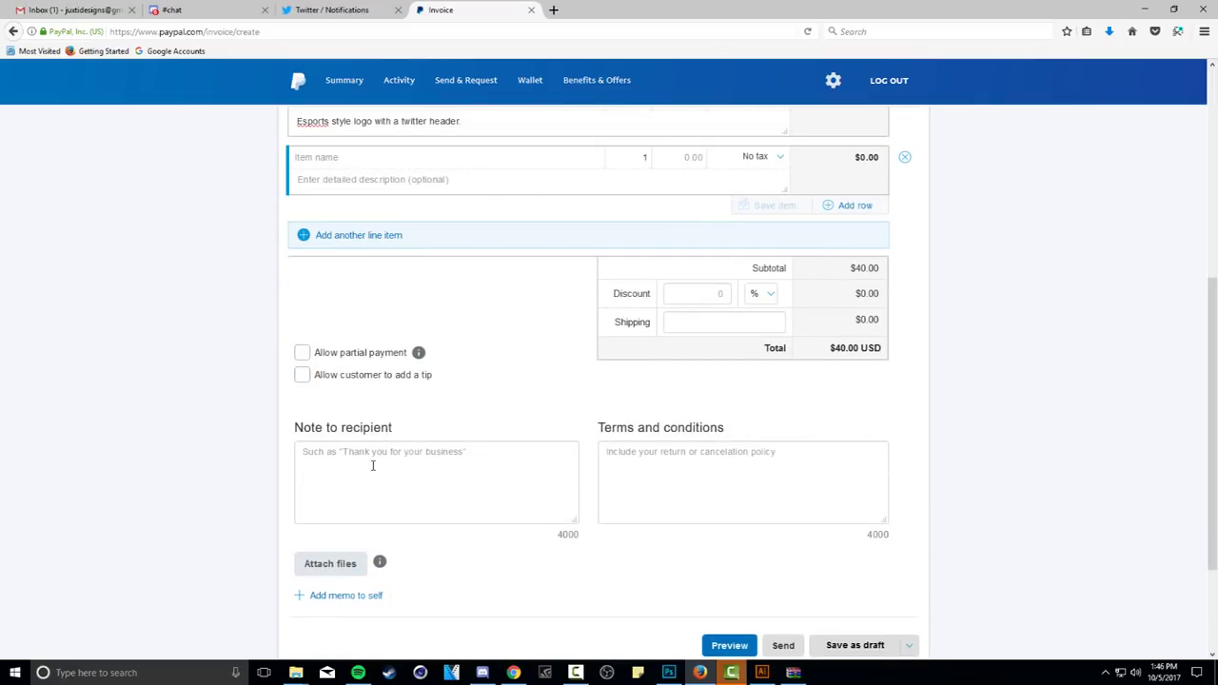
left_click(338, 450)
type("Thank you so much for choosing me to better your brand with a stylish and new feeling ")
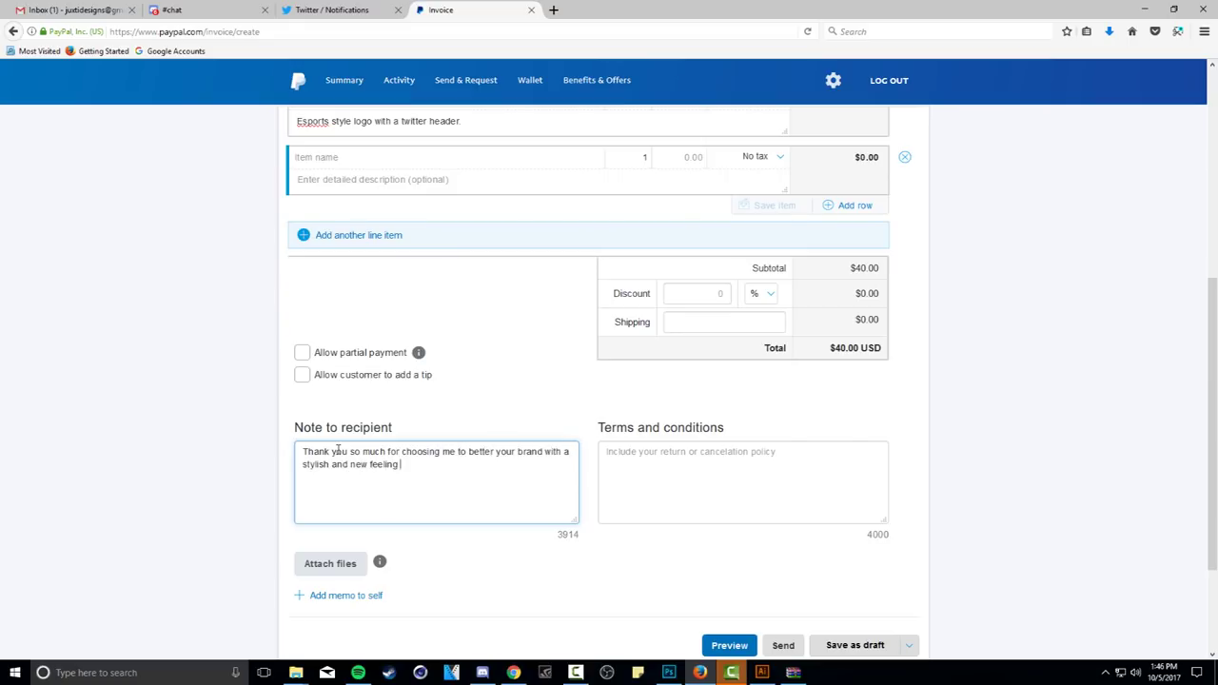
type("look, that I hope will bring mo")
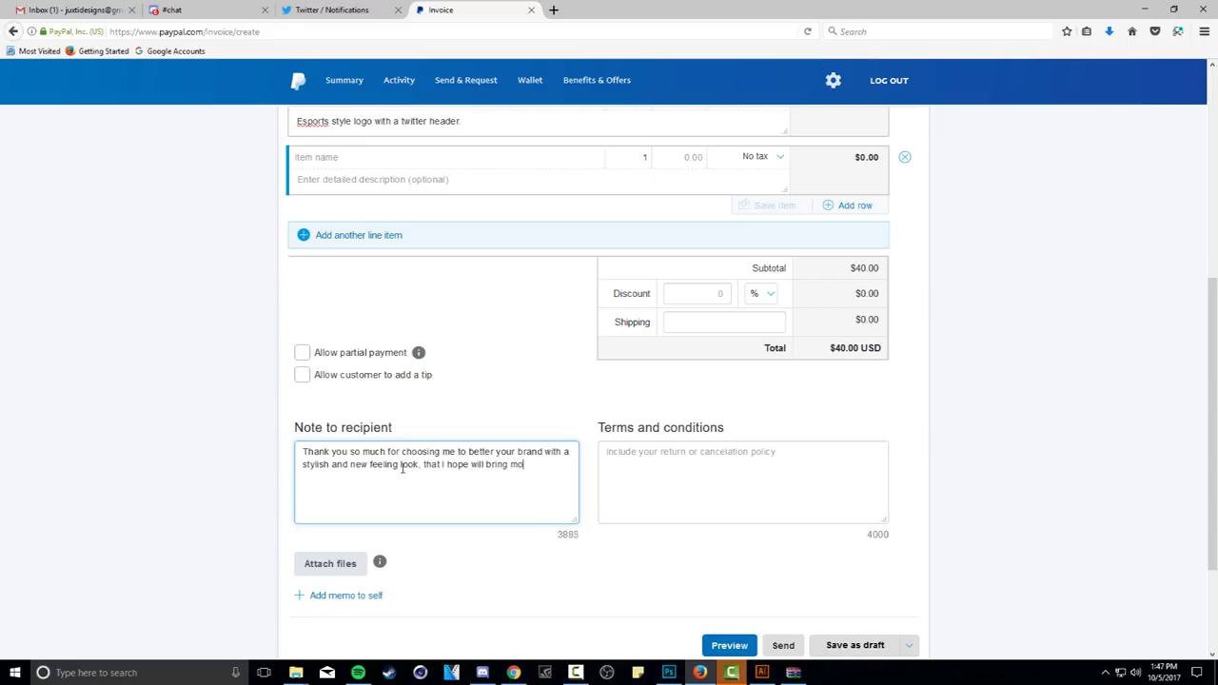
type("re attention to the sucess you already deserve")
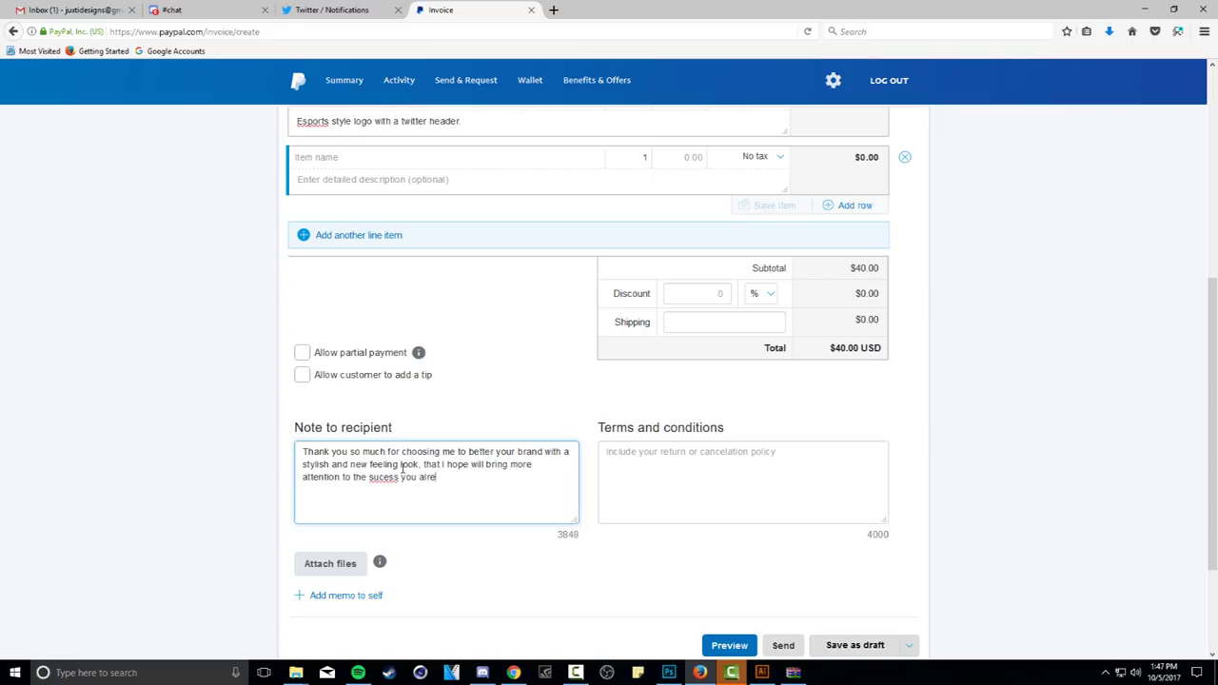
right_click(391, 479)
left_click(485, 491)
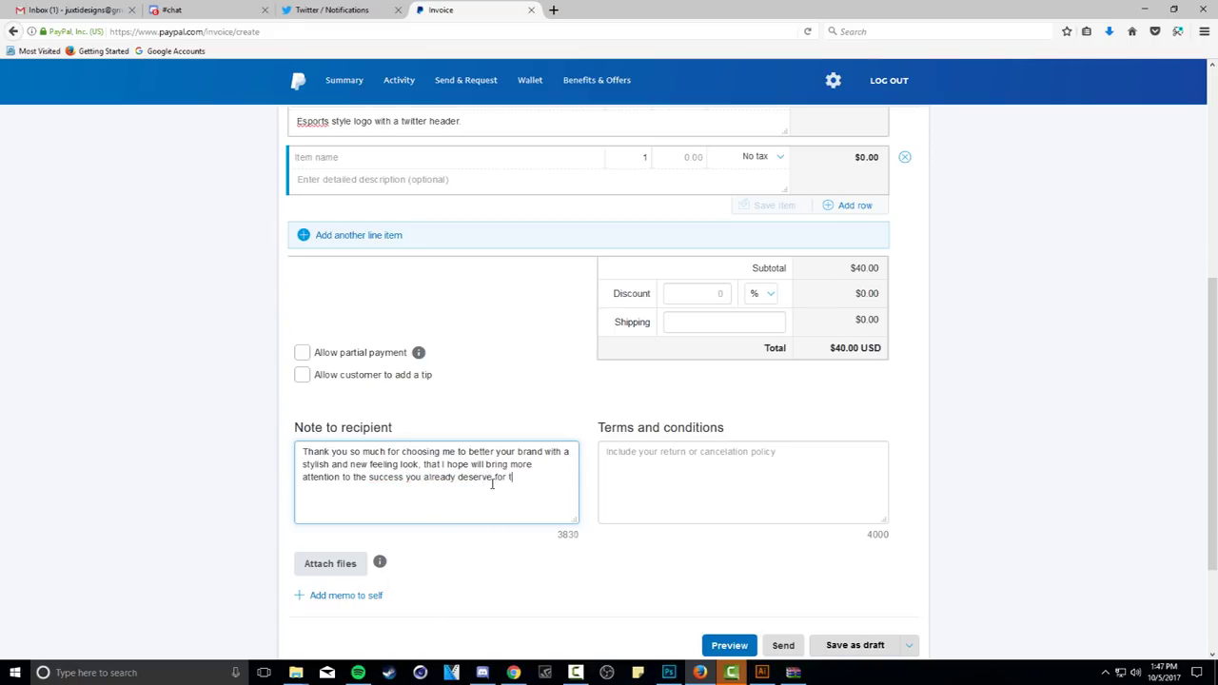
- Add to the recipient note "Taking a step to better your brand is a true statement to a serious individual."
type(". Taking a step to better your brand is a true")
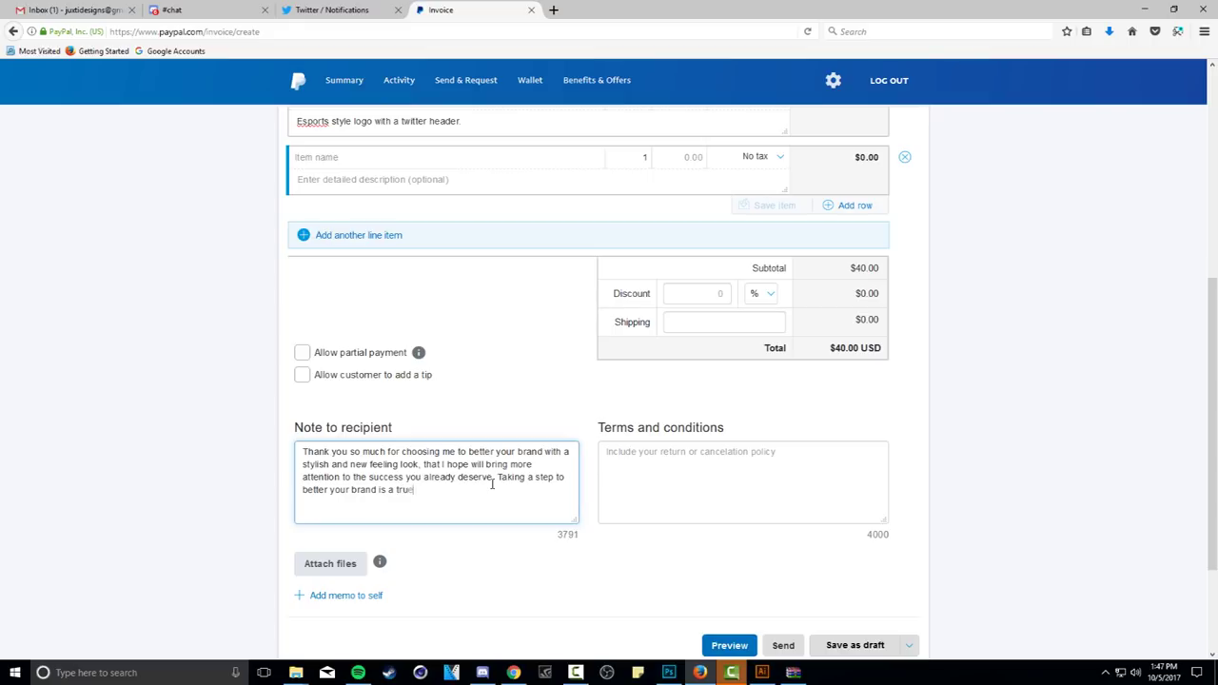
type(" statement to a good leader")
right_click(434, 490)
left_click(467, 269)
double_click(504, 484)
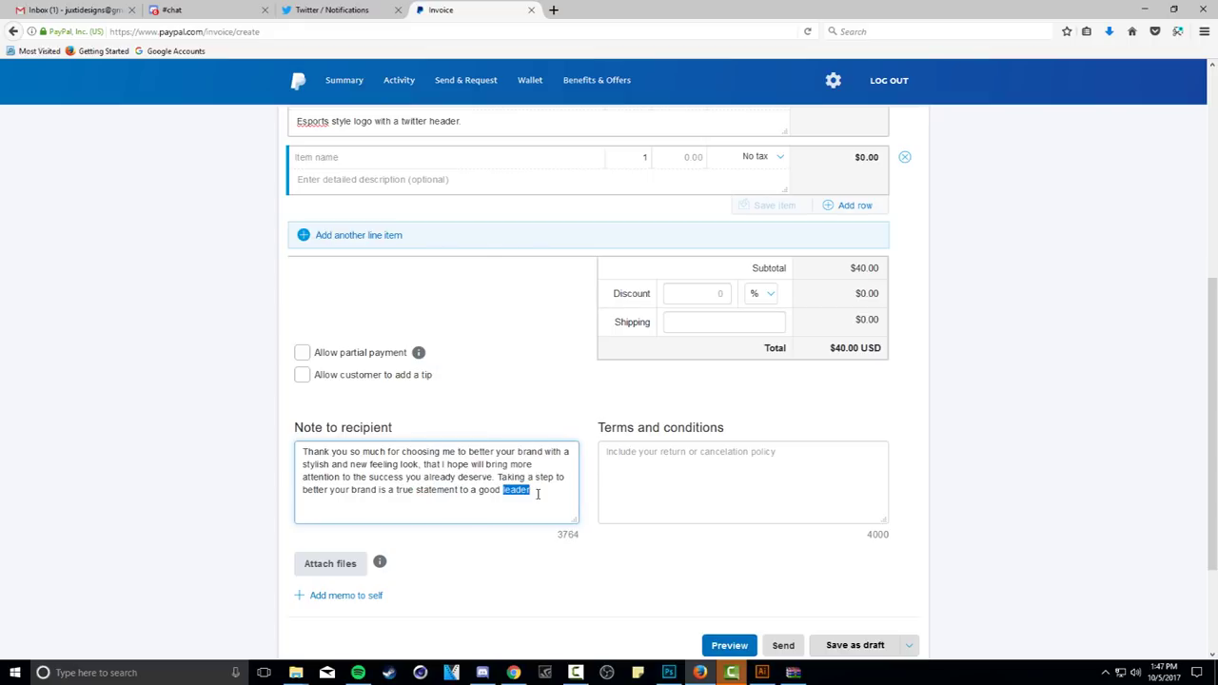
key("BackSpace")
key("BackSpace")
key("BackSpace")
key("BackSpace")
key("BackSpace")
key("BackSpace")
type("serious individual.")
- Enter "No refunds unless work was not prohibited to the buyer." in the invoice's terms and conditions
left_click(648, 489)
type("No refunds unless work was not prohibited")
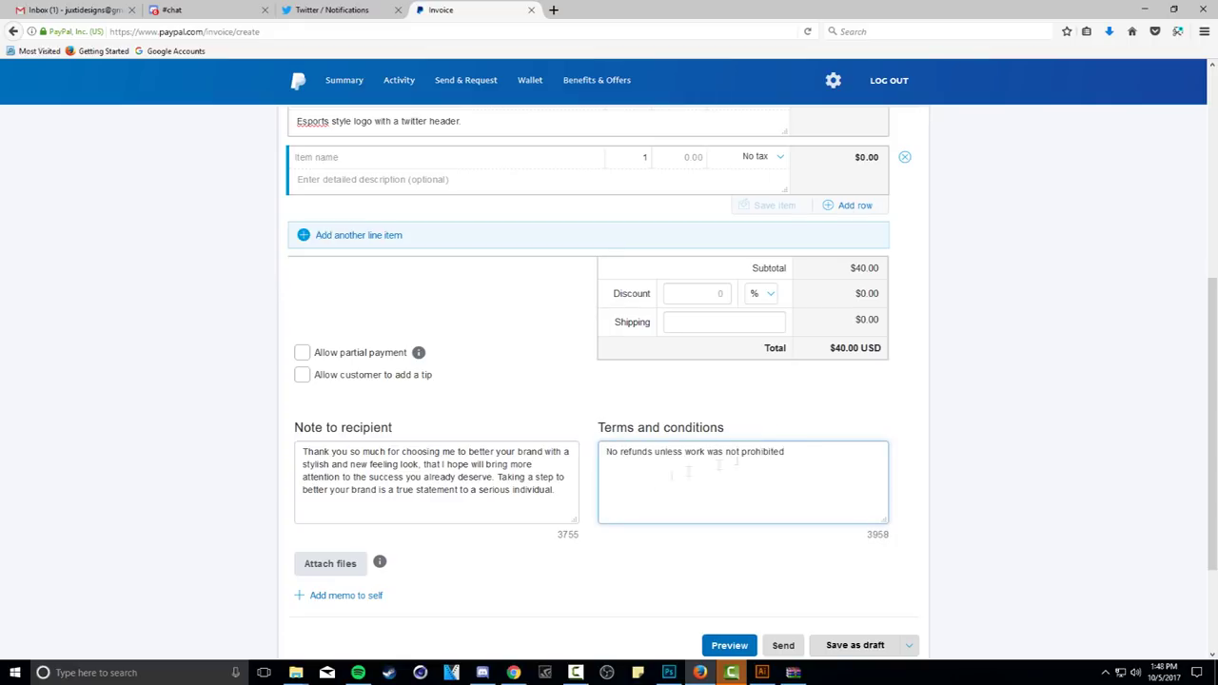
type(" to the buyer.")
key("Return")
- Add to the terms "This purchase comes with a Logo design and a header design. Including:"
type("This purchase comes from")
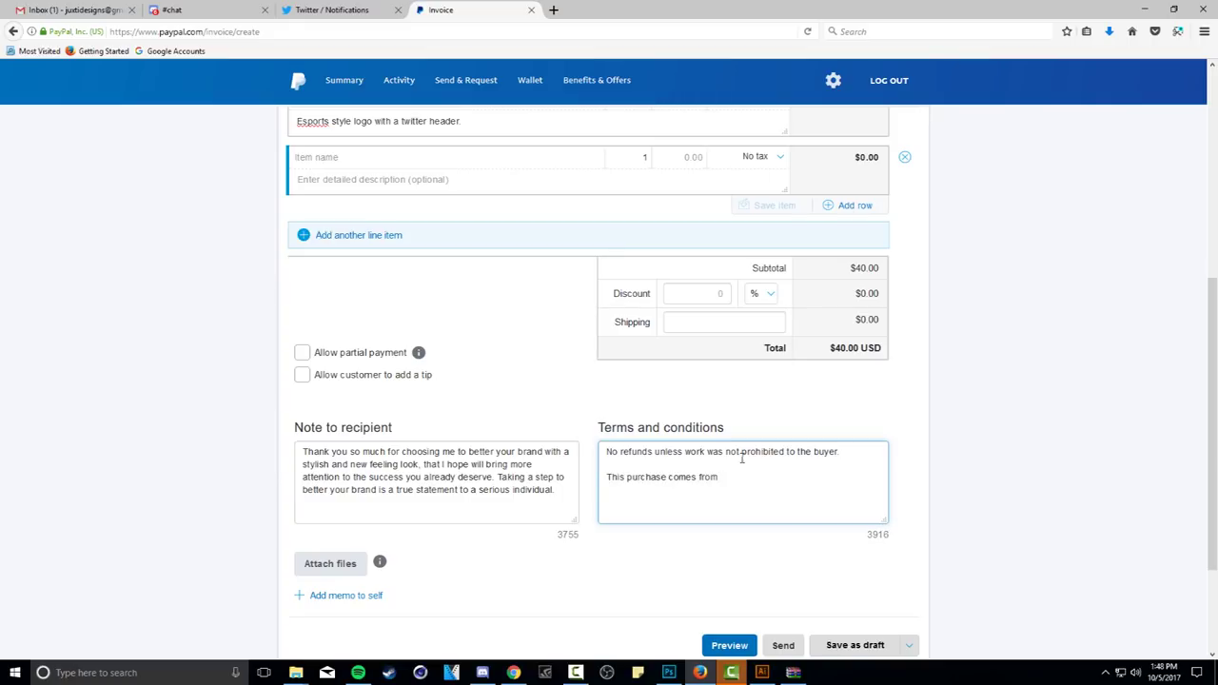
key("BackSpace")
key("BackSpace")
key("BackSpace")
key("BackSpace")
type("with a Logo design and a he")
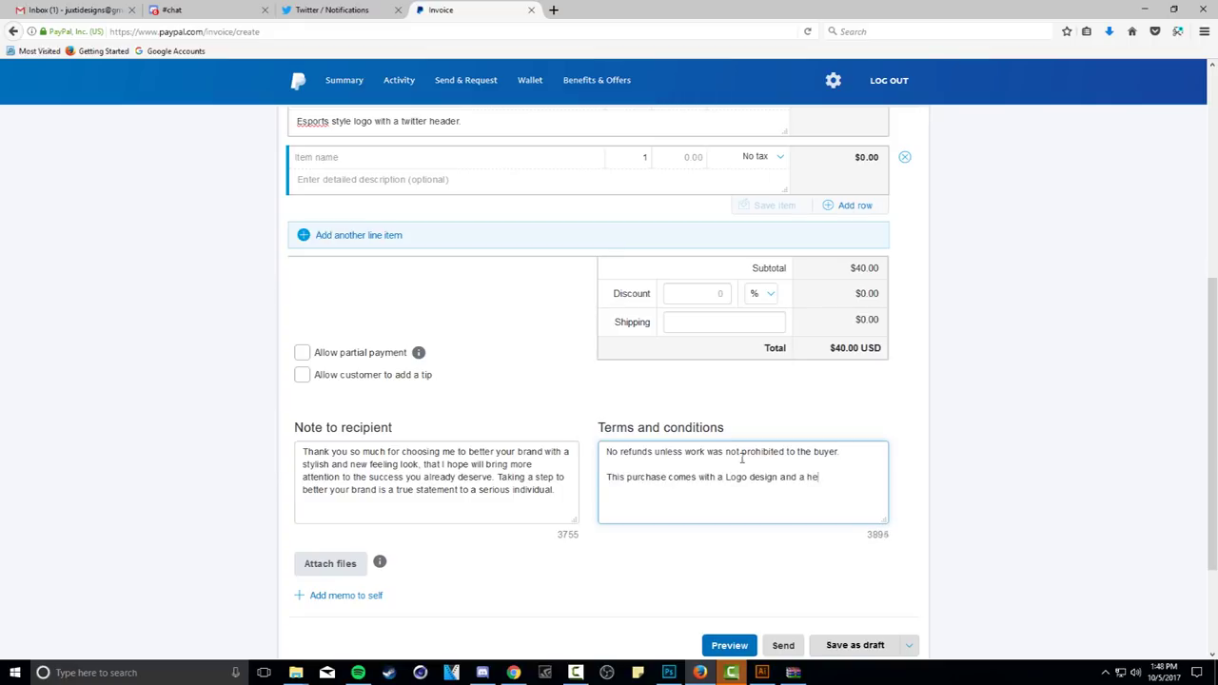
type("ader design. Including:")
- List the deliverables in the terms on separate lines: "Ai file", "4K PNG image", "PSD for the banner" and one more file entry
key("Return")
key("Return")
type("Ai file")
key("Return")
type("4K PNG image")
key("Return")
type("PSD for the ban")
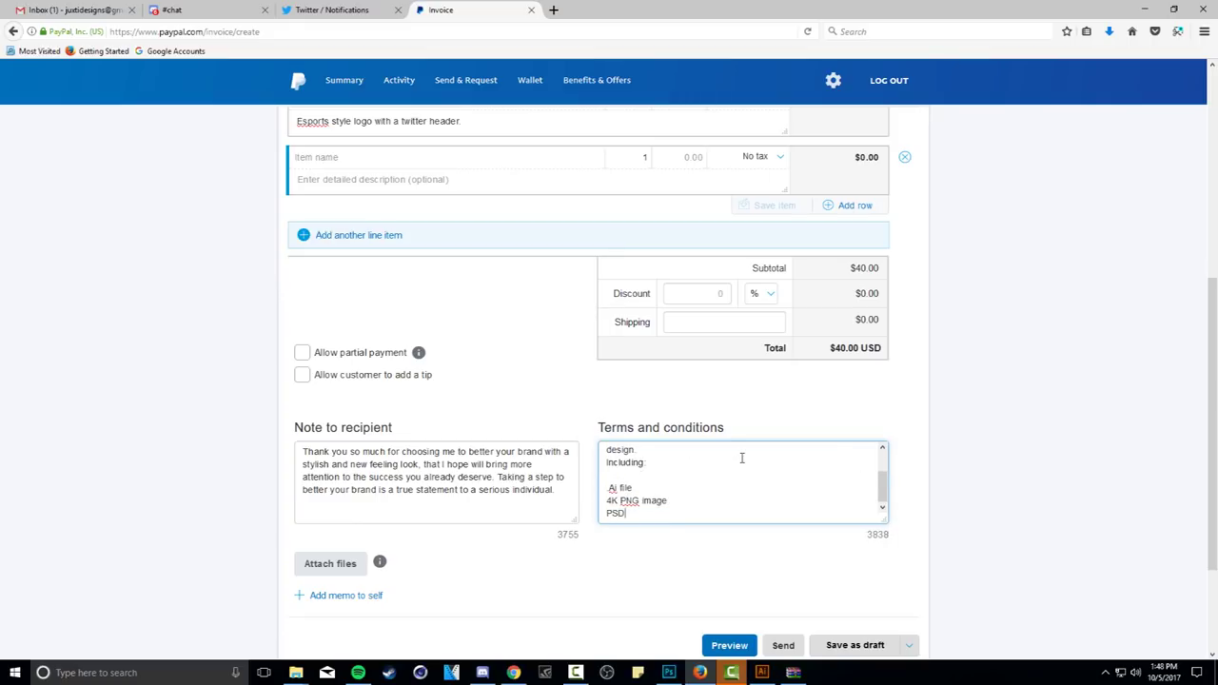
type("ner")
key("Return")
type("G for the file")
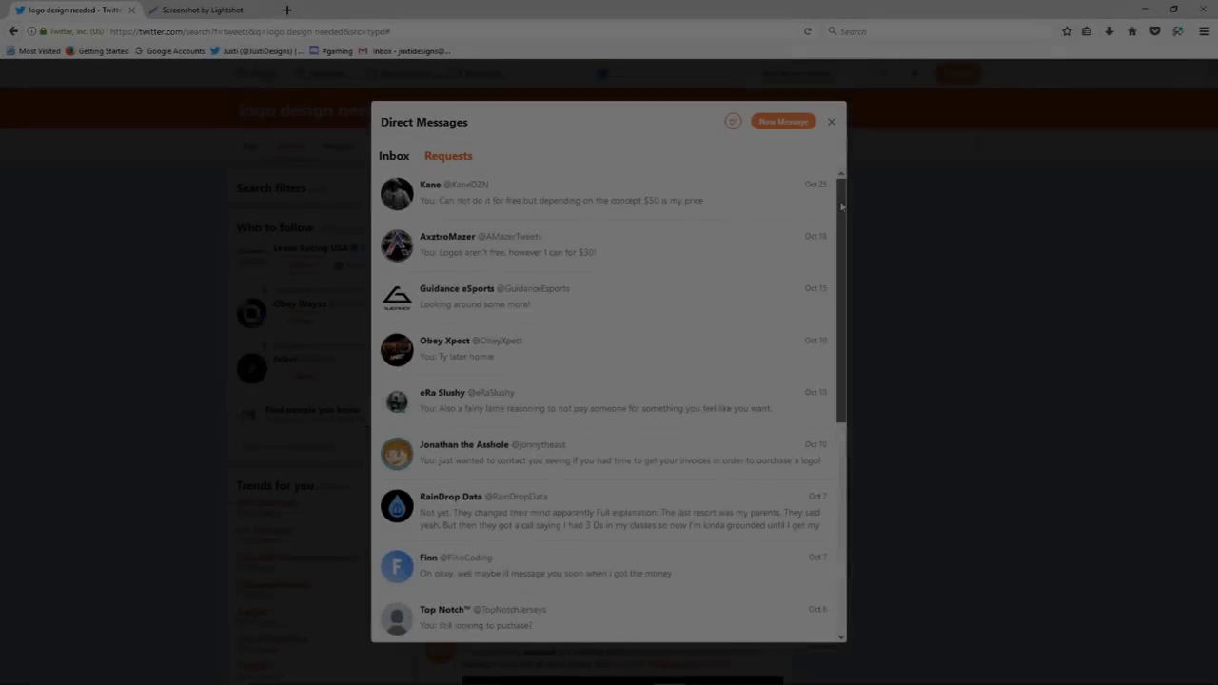
- Look through the direct message inbox, then open the message request saying "I need a logo" and accept it
scroll(830, 466, "down", 10)
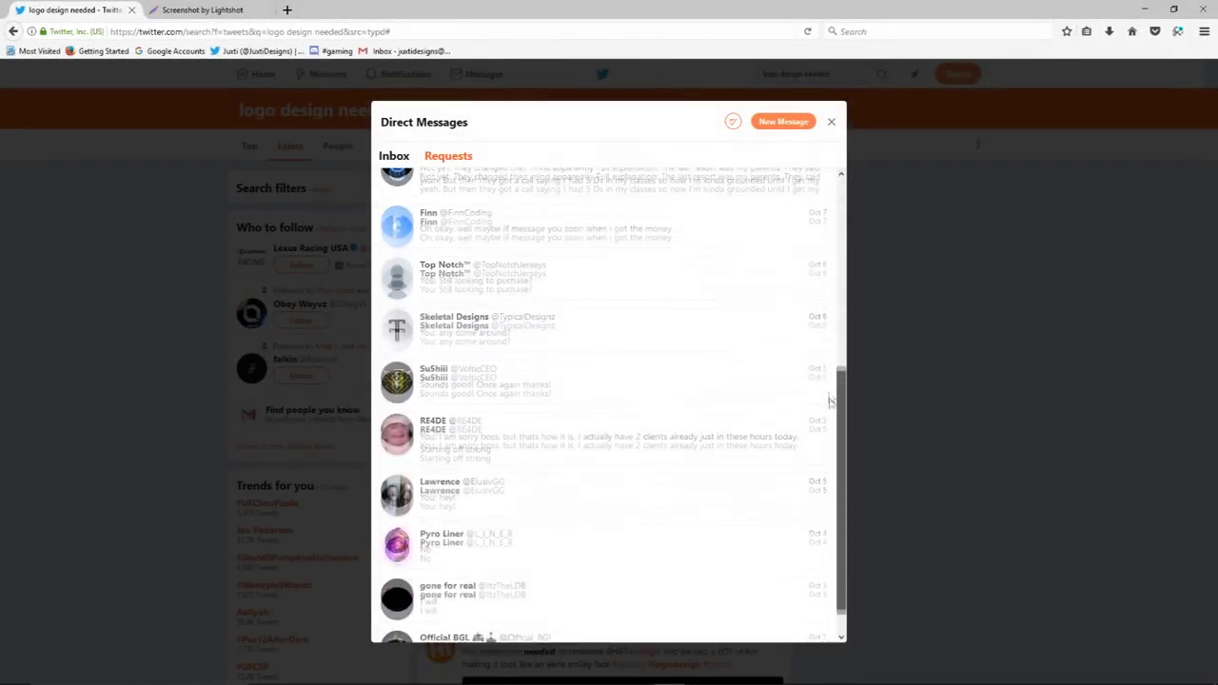
scroll(850, 279, "up", 10)
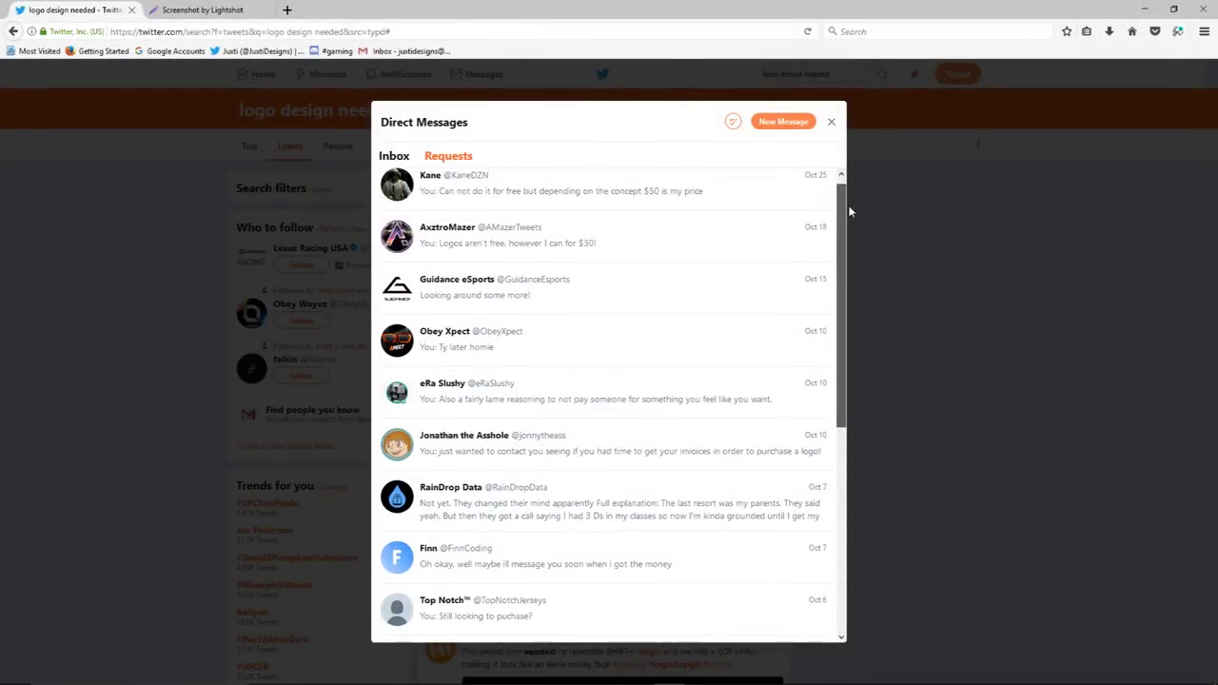
left_click(448, 155)
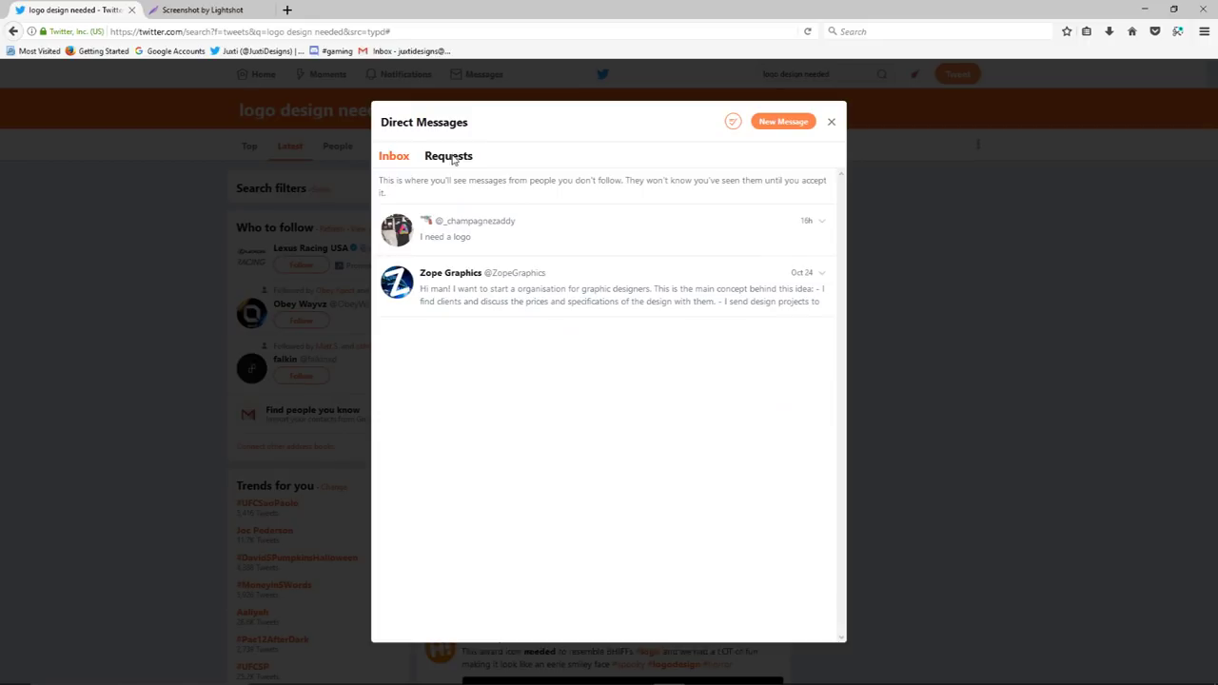
left_click(481, 250)
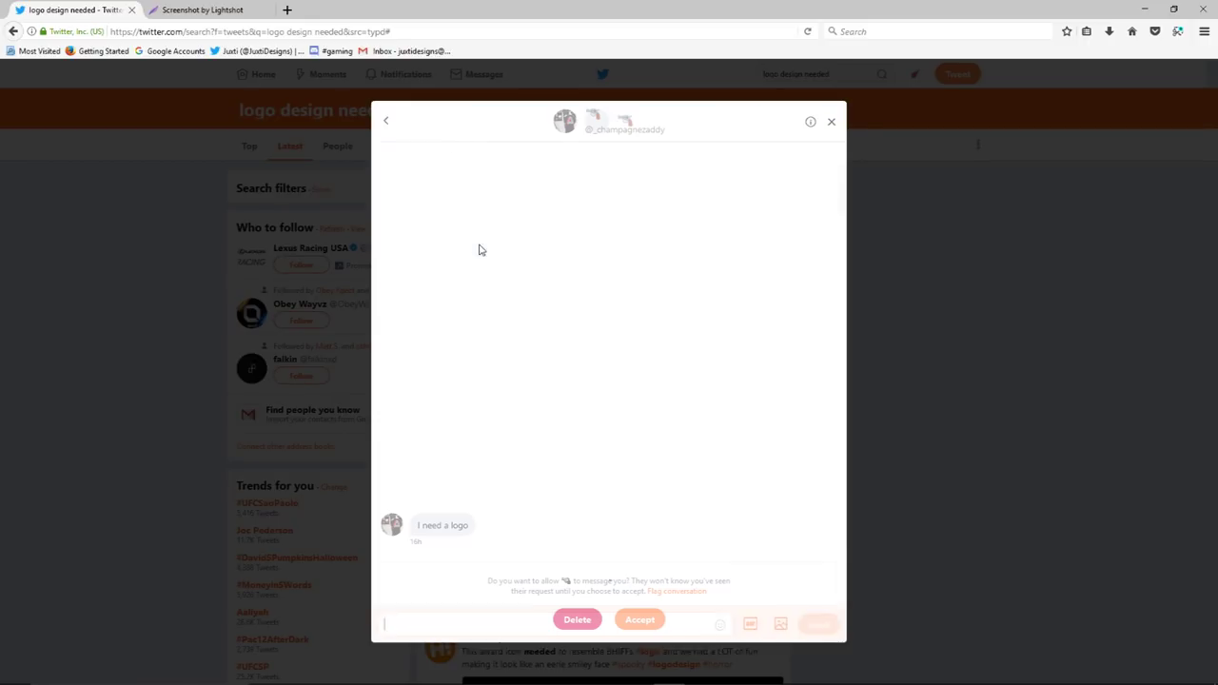
left_click(648, 619)
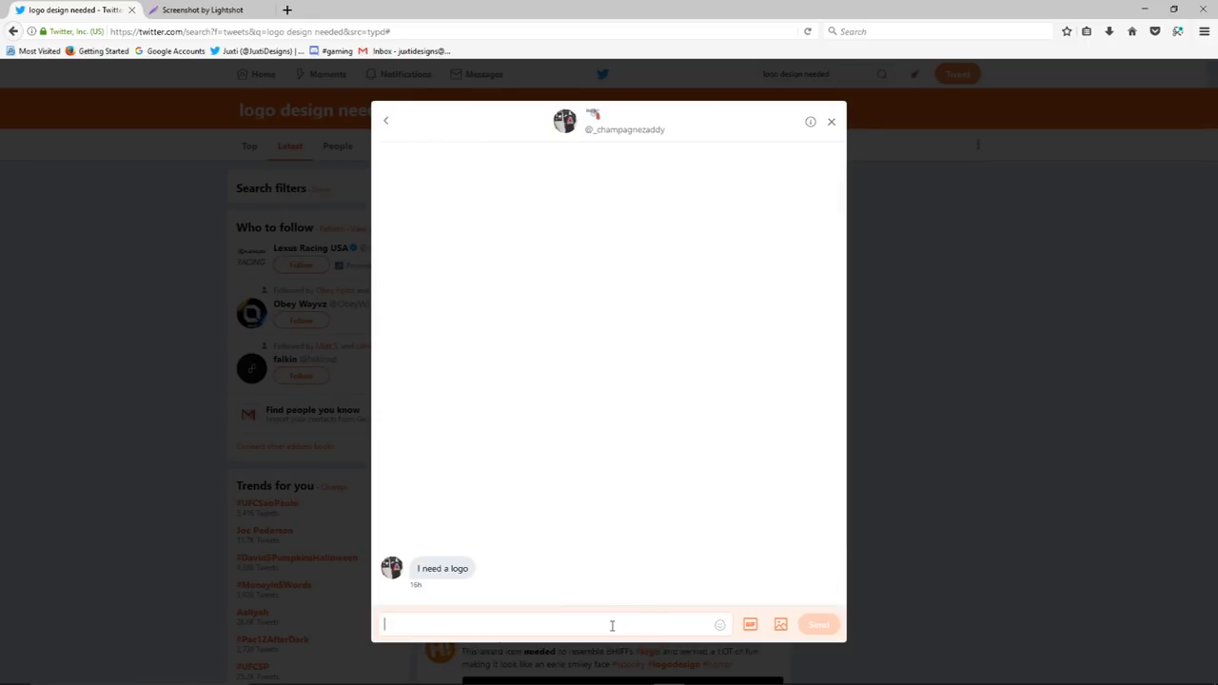
- Reply ":D" to the accepted logo request and close the direct messages
type("k")
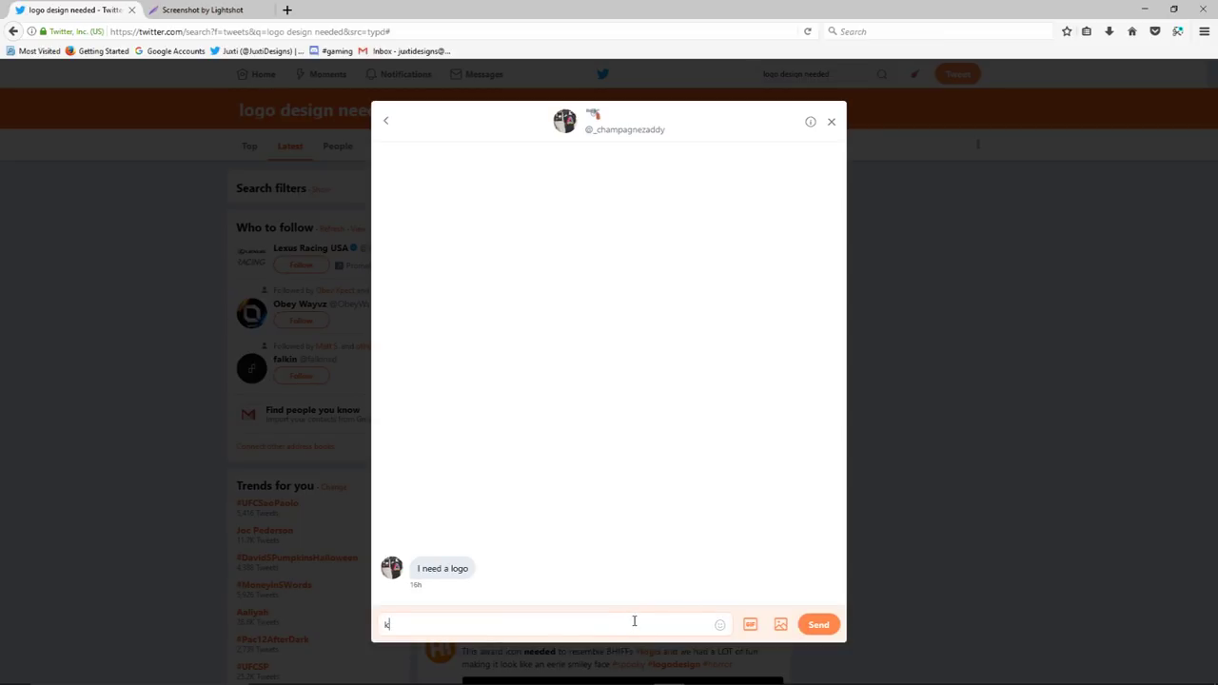
key("BackSpace")
type(":D")
key("Return")
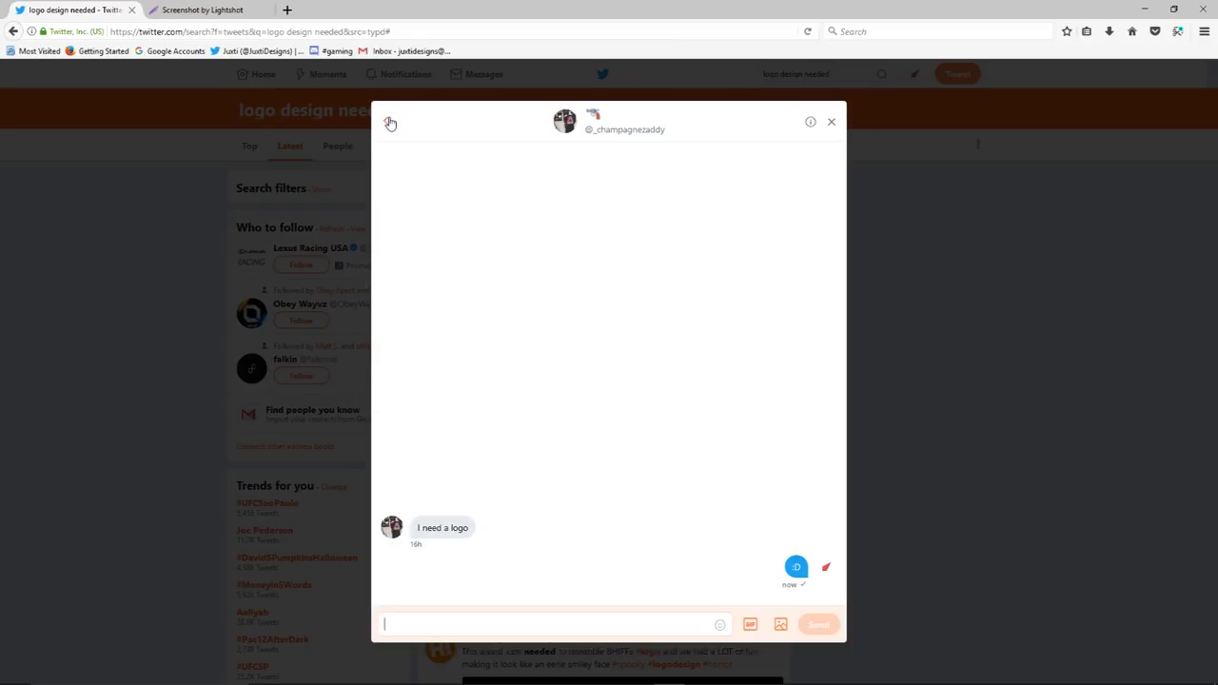
left_click(386, 120)
left_click(919, 158)
- Open the design account's own profile page and view the pinned price list and recent tweets
left_click(914, 73)
left_click(868, 114)
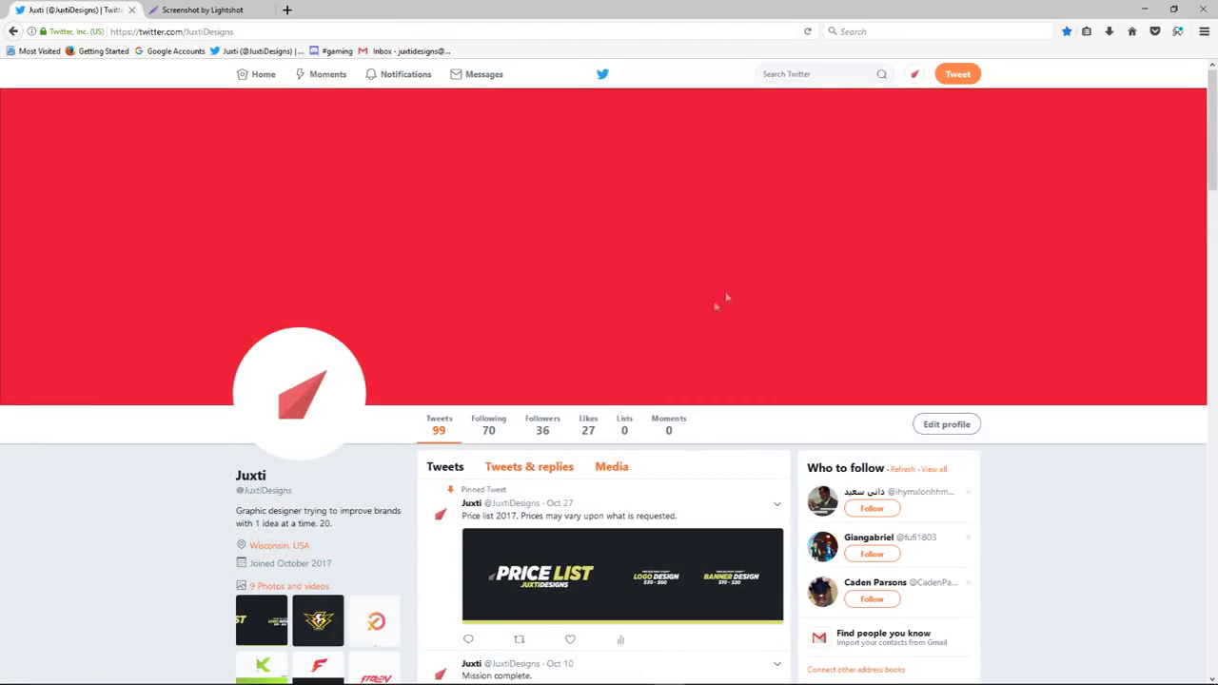
scroll(669, 493, "down", 3)
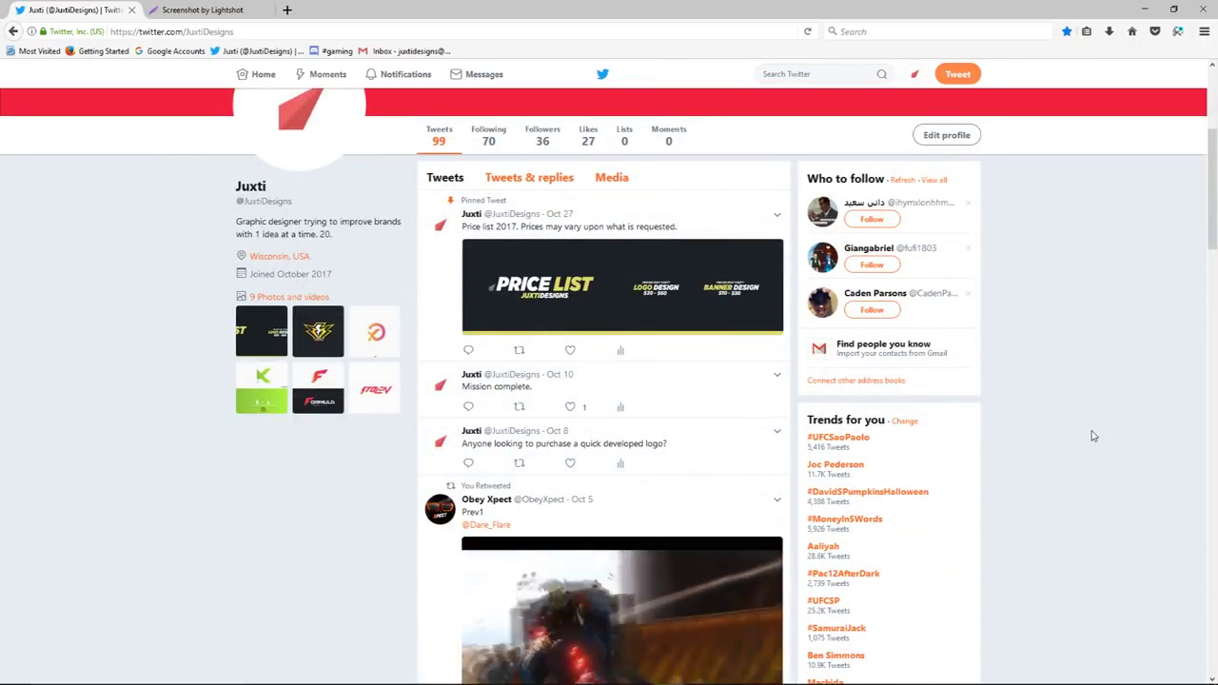
mouse_move(1176, 678)
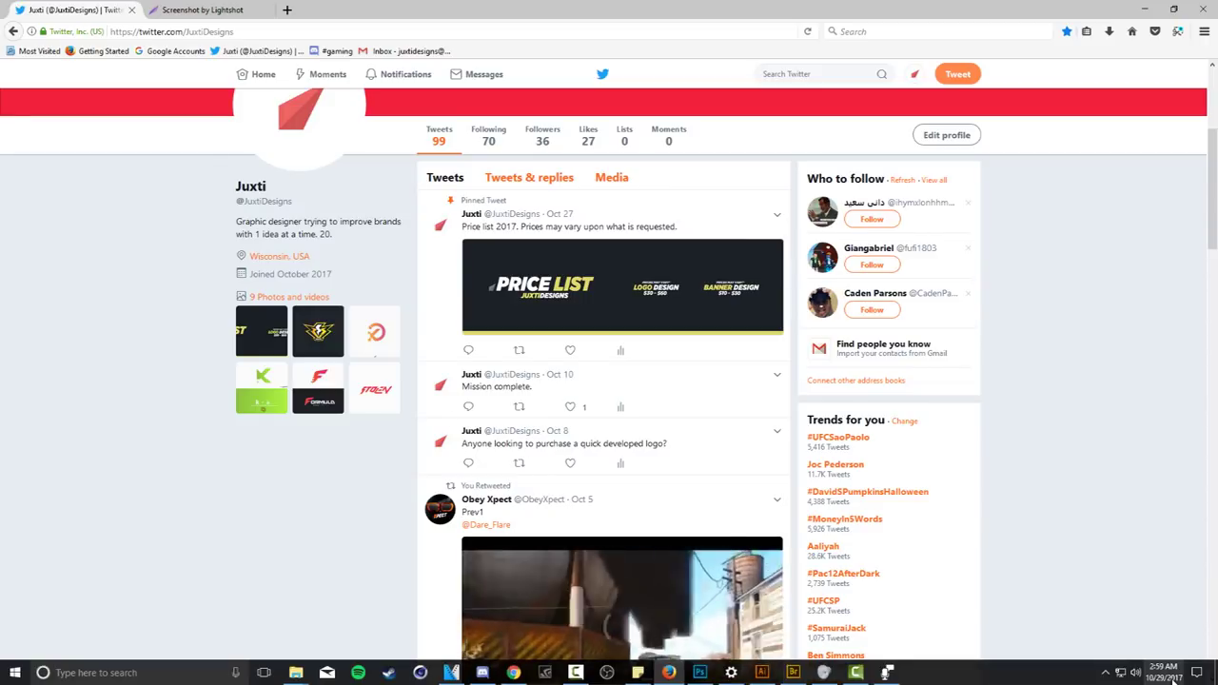